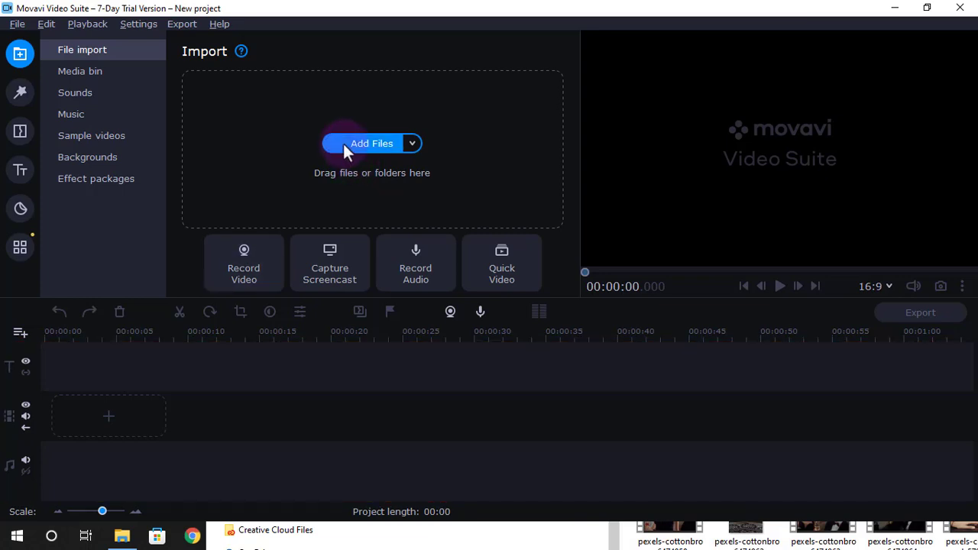
Open the media import dialog at the luv videos folder inside CHROME DOWNLOADS and enlarge it to show more files
{"action": "left_click", "coordinate": [343, 144]}
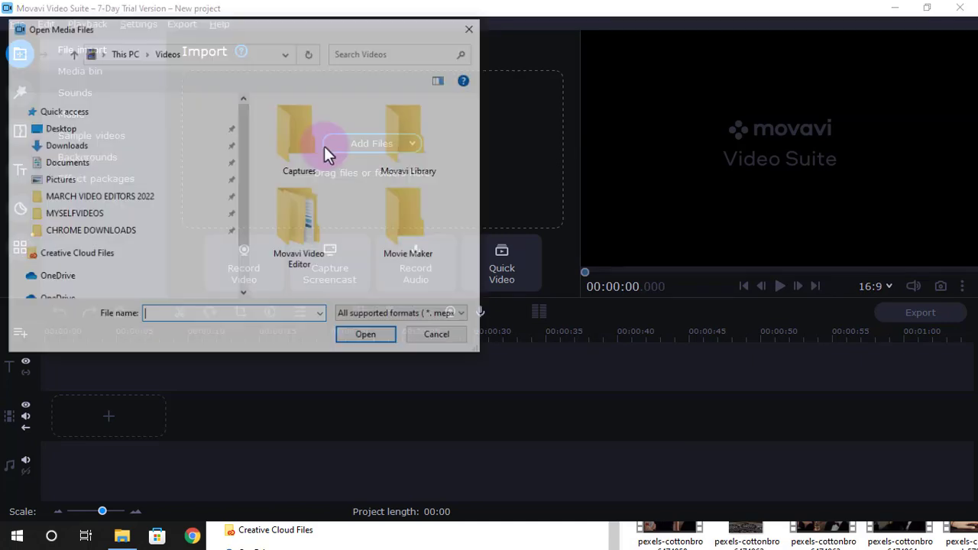
{"action": "scroll", "coordinate": [84, 182], "scroll_direction": "up", "scroll_amount": 3}
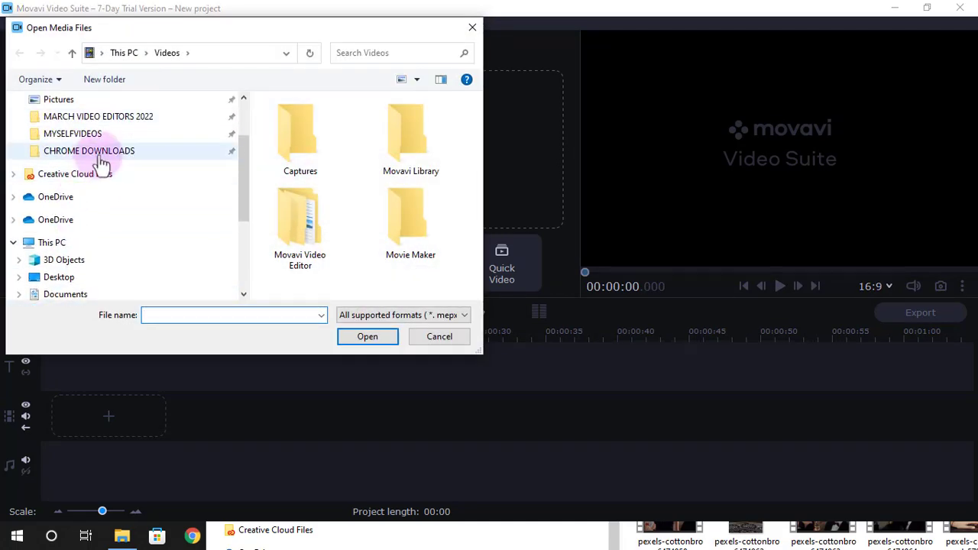
{"action": "left_click", "coordinate": [98, 158]}
{"action": "double_click", "coordinate": [316, 163]}
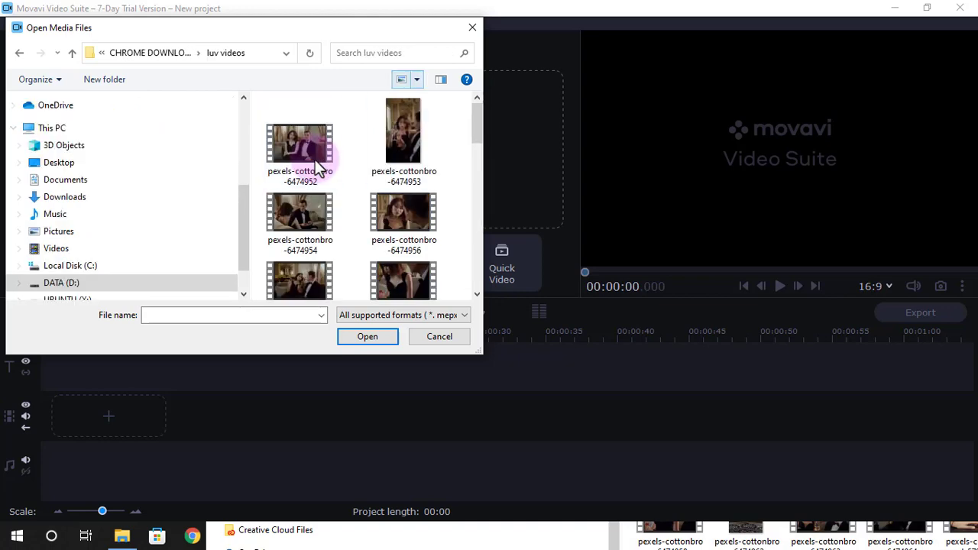
{"action": "left_click_drag", "start_coordinate": [482, 170], "coordinate": [908, 190]}
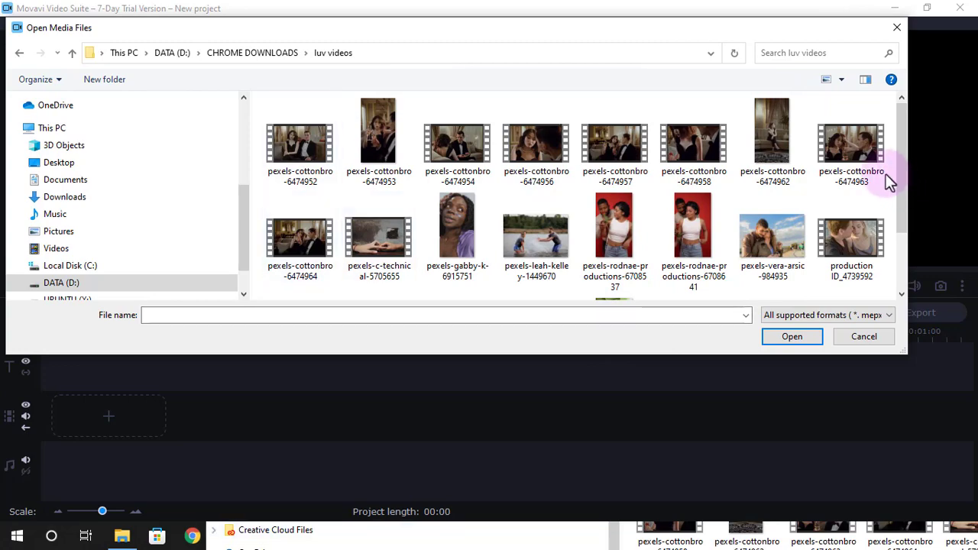
{"action": "left_click_drag", "start_coordinate": [622, 32], "coordinate": [622, 60]}
Import all nine pexels-cottonbro clips, from 6474952 through 6474964, together with pexels-c-technical-5705655 into the project
{"action": "left_click", "coordinate": [318, 166]}
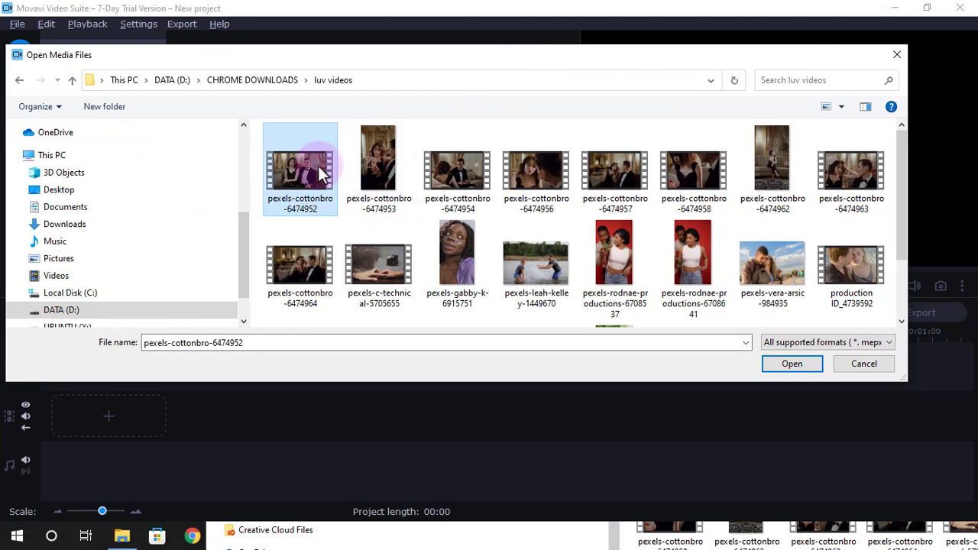
{"action": "left_click", "coordinate": [362, 171], "text": "ctrl"}
{"action": "left_click", "coordinate": [439, 181], "text": "ctrl"}
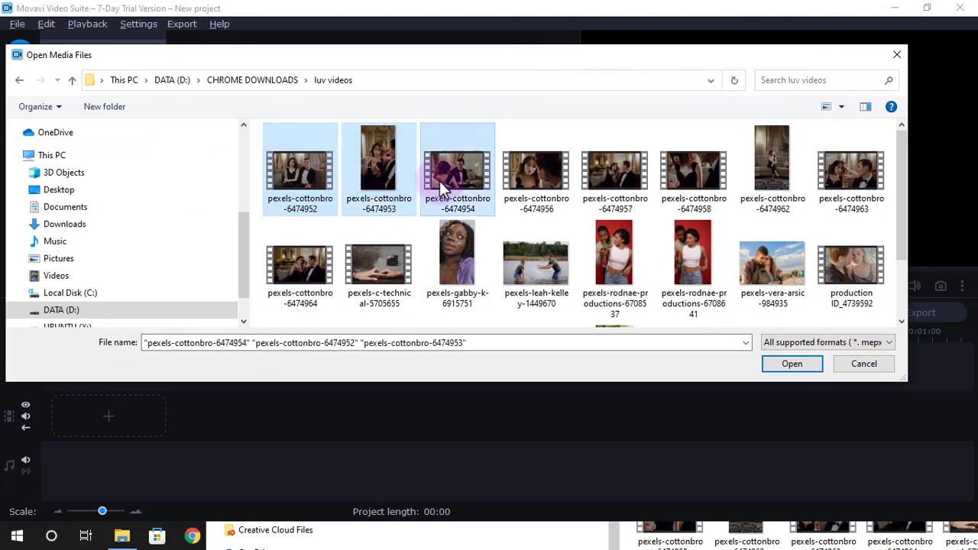
{"action": "left_click", "coordinate": [535, 172], "text": "ctrl"}
{"action": "left_click", "coordinate": [610, 178], "text": "ctrl"}
{"action": "left_click", "coordinate": [687, 177], "text": "ctrl"}
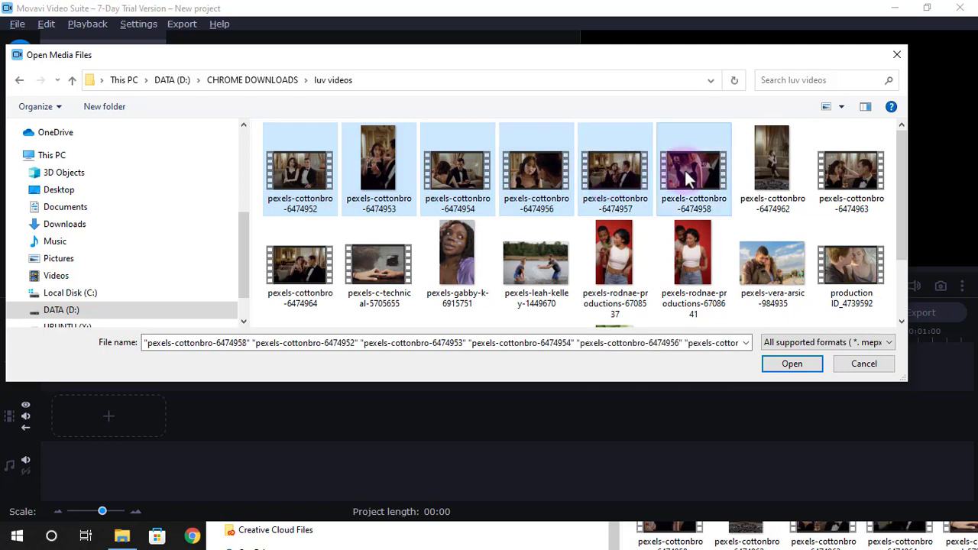
{"action": "left_click", "coordinate": [832, 170], "text": "ctrl"}
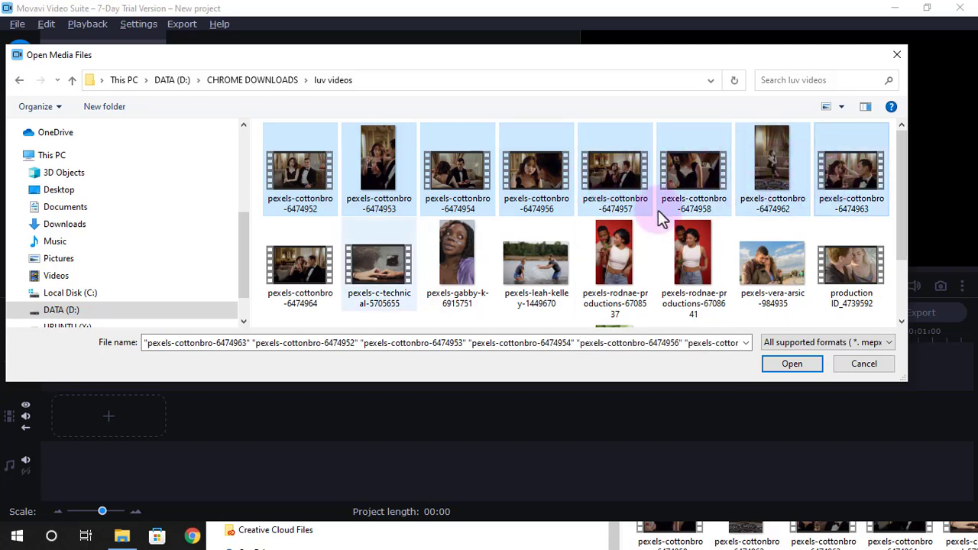
{"action": "left_click", "coordinate": [302, 274], "text": "ctrl"}
{"action": "left_click", "coordinate": [368, 273], "text": "ctrl"}
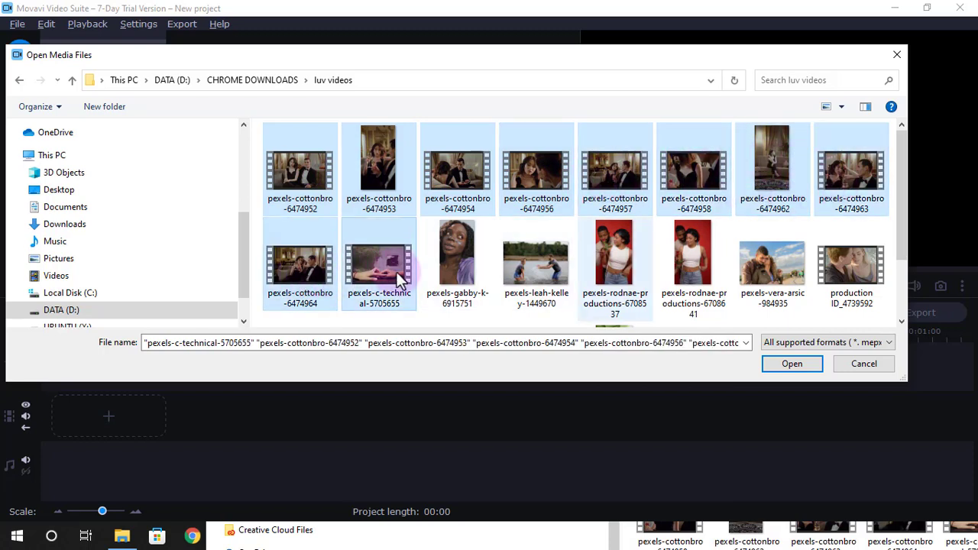
{"action": "left_click", "coordinate": [590, 314], "text": "ctrl"}
{"action": "left_click", "coordinate": [785, 363]}
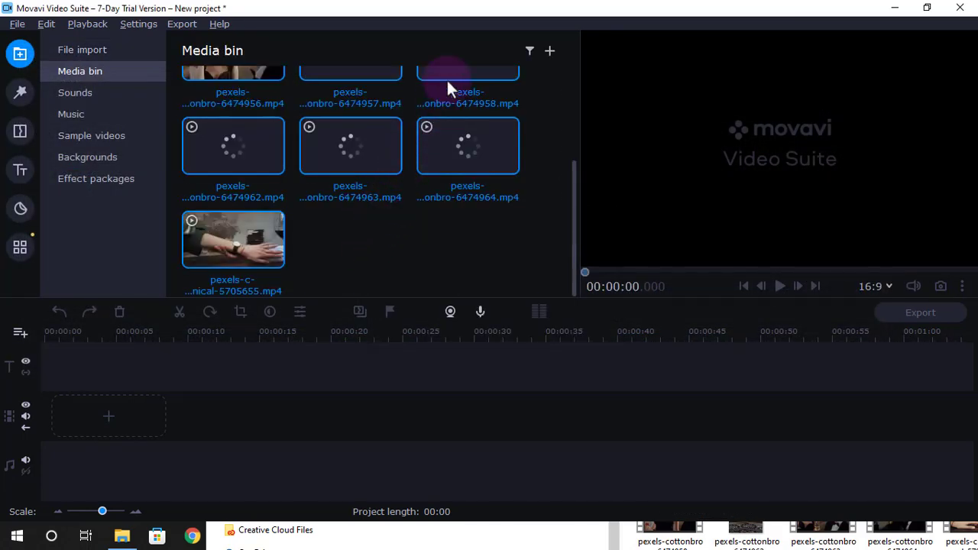
{"action": "double_click", "coordinate": [502, 11]}
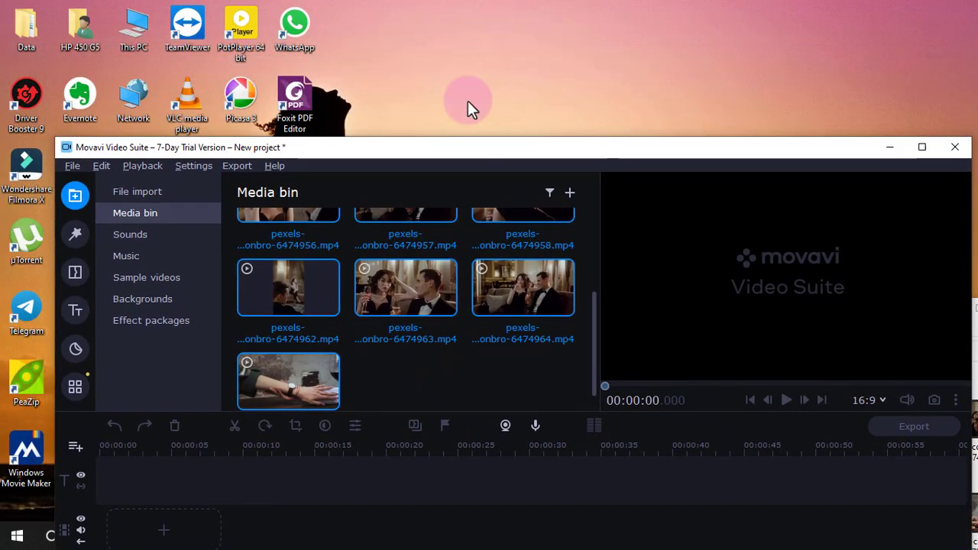
{"action": "double_click", "coordinate": [451, 147]}
{"action": "scroll", "coordinate": [412, 258], "scroll_direction": "up", "scroll_amount": 5}
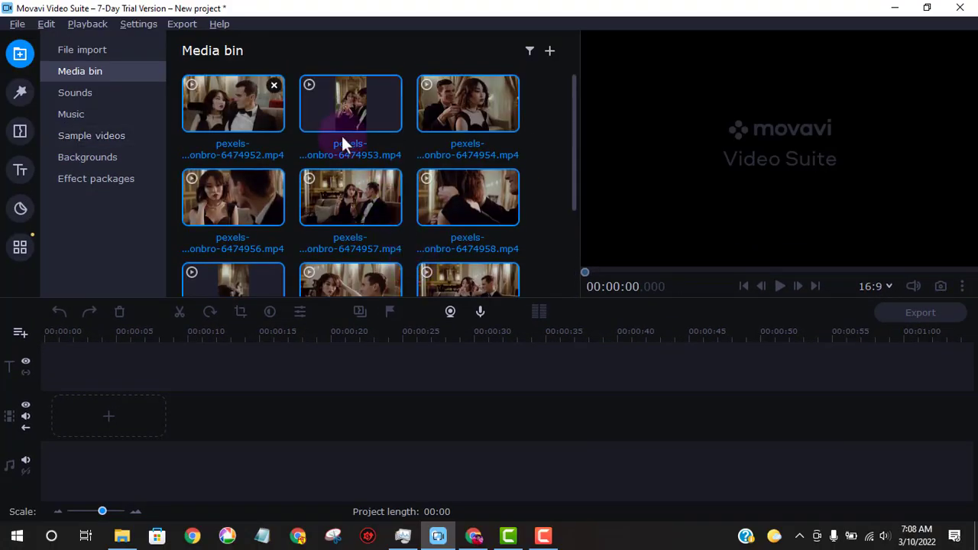
{"action": "scroll", "coordinate": [337, 127], "scroll_direction": "down", "scroll_amount": 2}
{"action": "scroll", "coordinate": [337, 127], "scroll_direction": "up", "scroll_amount": 2}
Add the clip pexels-cottonbro-6474952 to the timeline, keeping the project's current aspect ratio
{"action": "left_click", "coordinate": [194, 87]}
{"action": "double_click", "coordinate": [205, 93]}
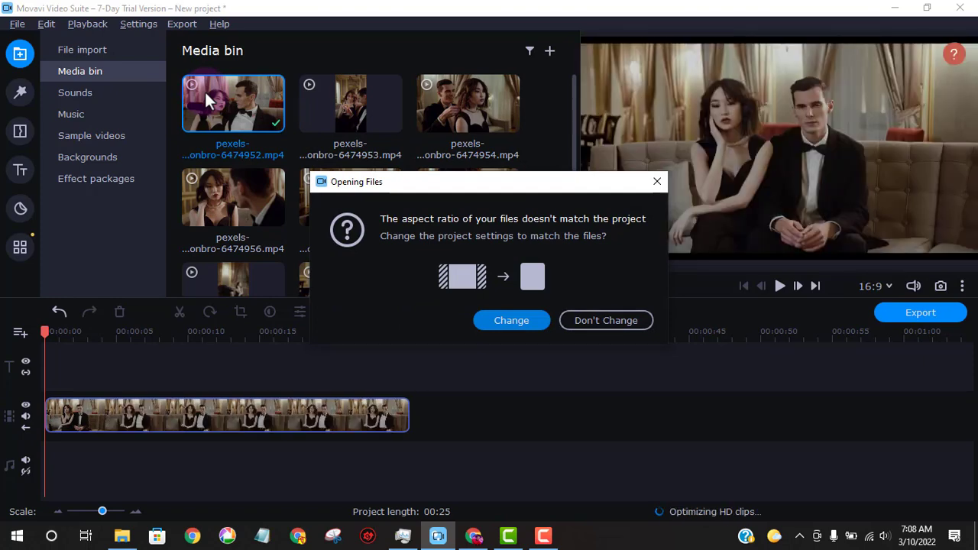
{"action": "left_click", "coordinate": [602, 321]}
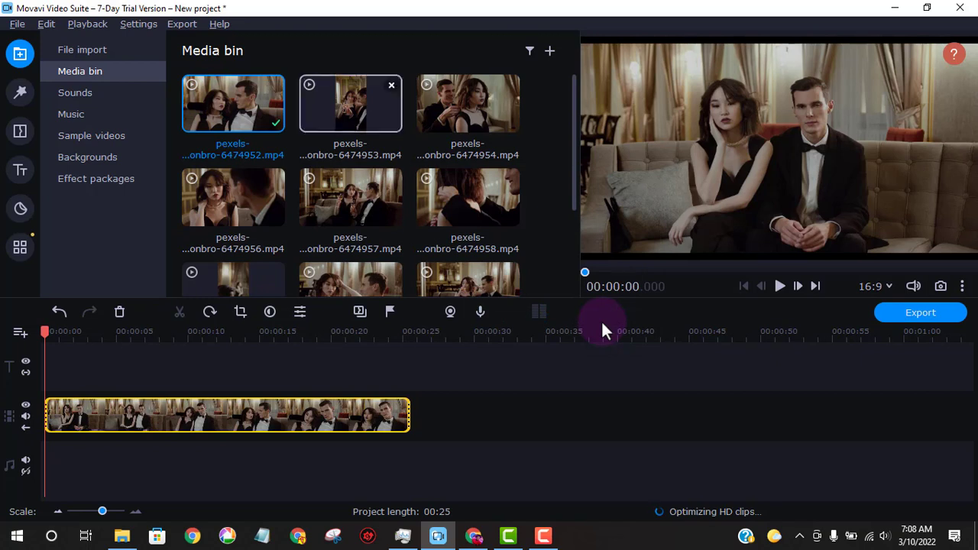
Play the timeline and append the clips pexels-cottonbro-6474953 and pexels-cottonbro-6474954 to the video track
{"action": "left_click", "coordinate": [779, 286]}
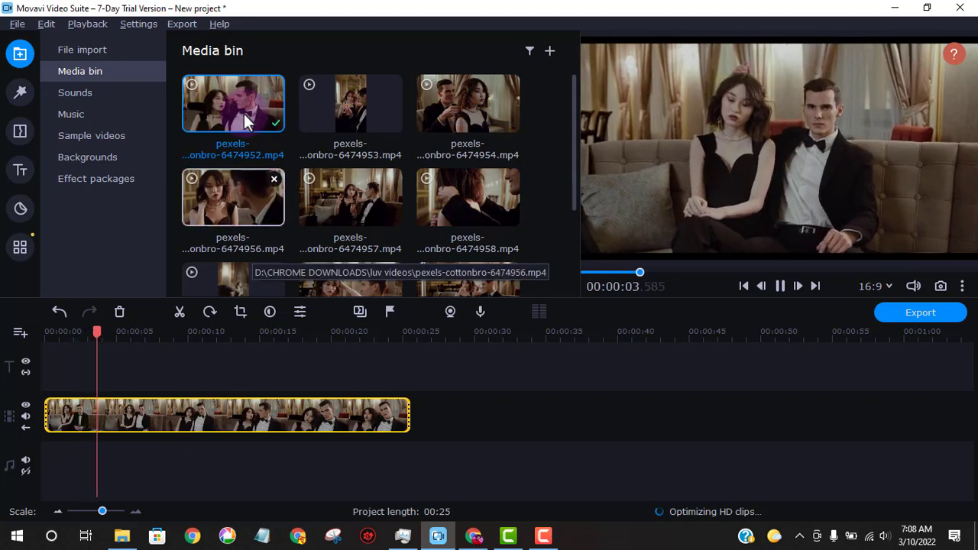
{"action": "left_click", "coordinate": [341, 114]}
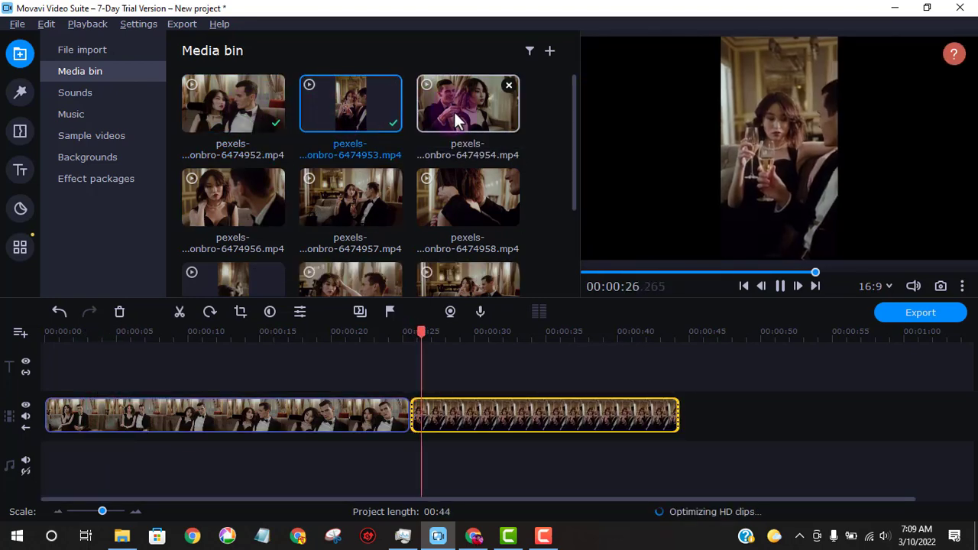
{"action": "left_click", "coordinate": [457, 122]}
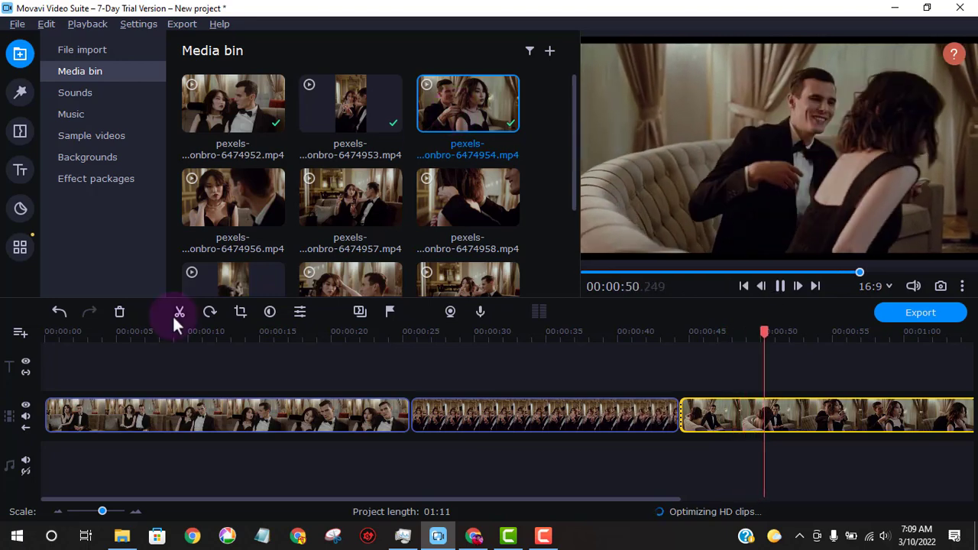
Preview the three clips by jumping playback to several points along the timeline
{"action": "left_click", "coordinate": [110, 366]}
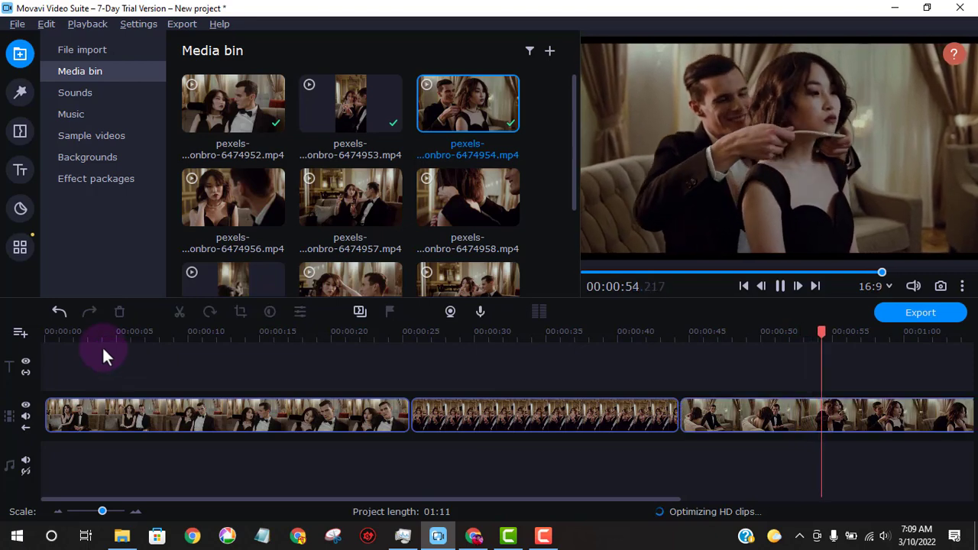
{"action": "left_click", "coordinate": [94, 333]}
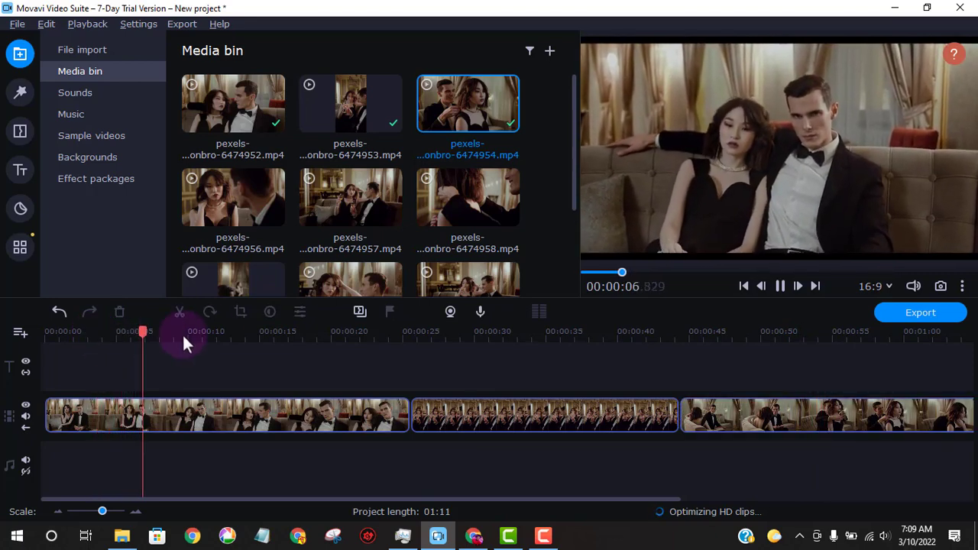
{"action": "left_click", "coordinate": [274, 336]}
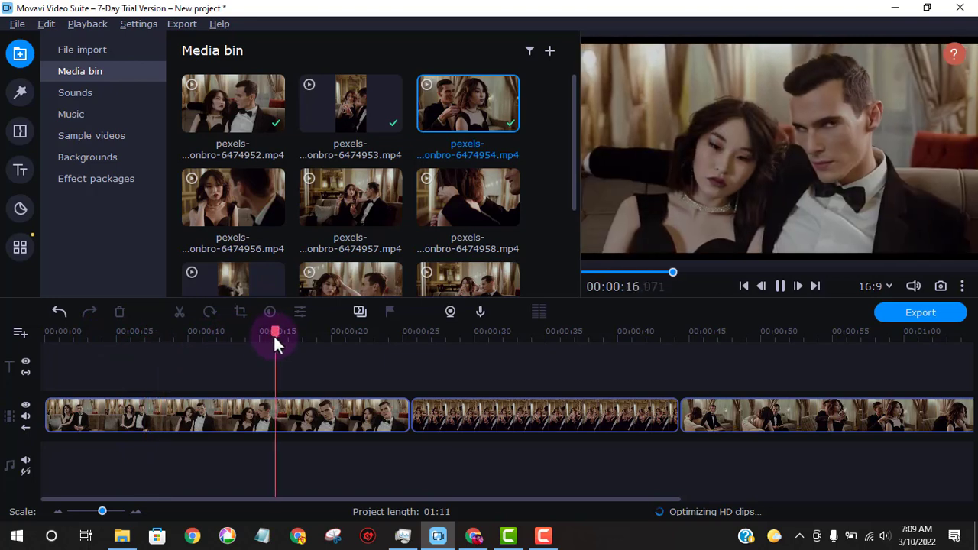
{"action": "left_click", "coordinate": [371, 333]}
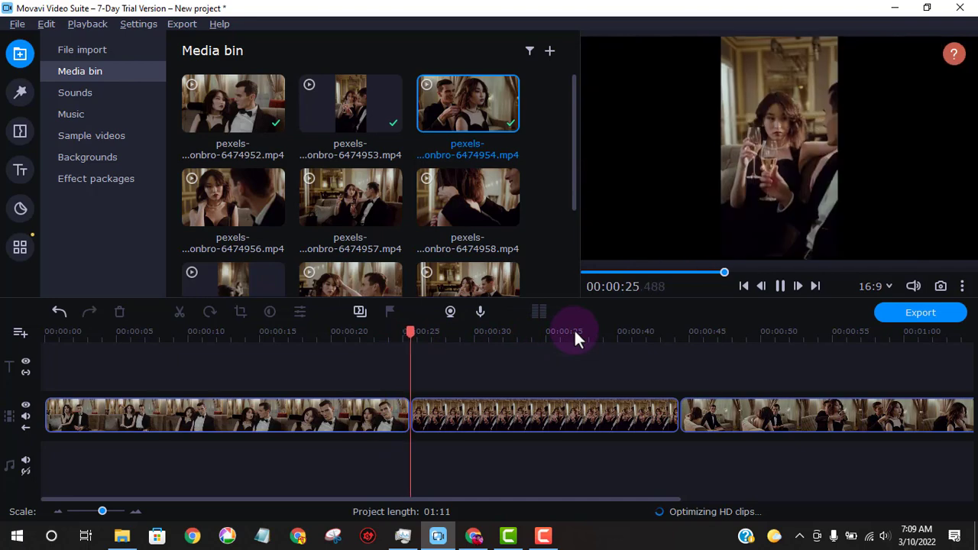
{"action": "left_click", "coordinate": [574, 332]}
{"action": "left_click", "coordinate": [787, 333]}
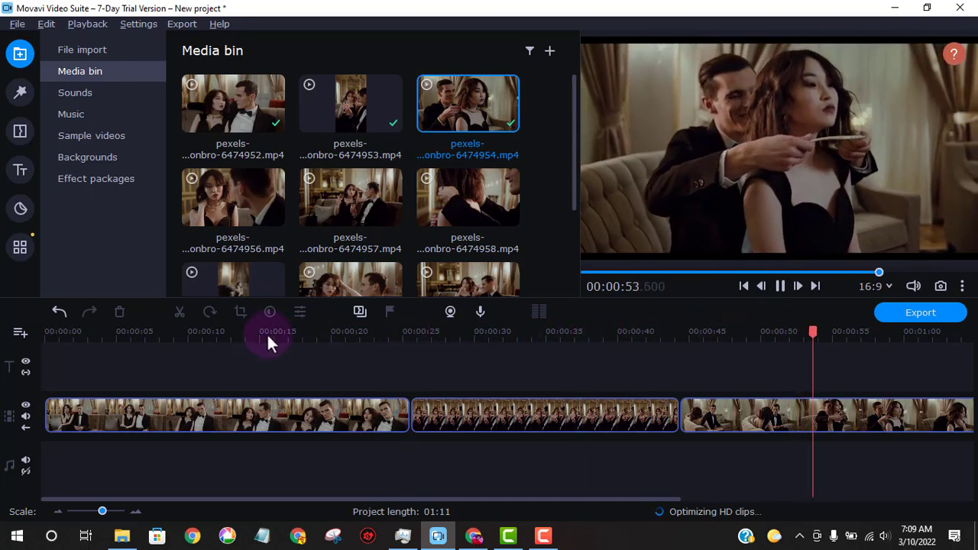
{"action": "left_click", "coordinate": [134, 333]}
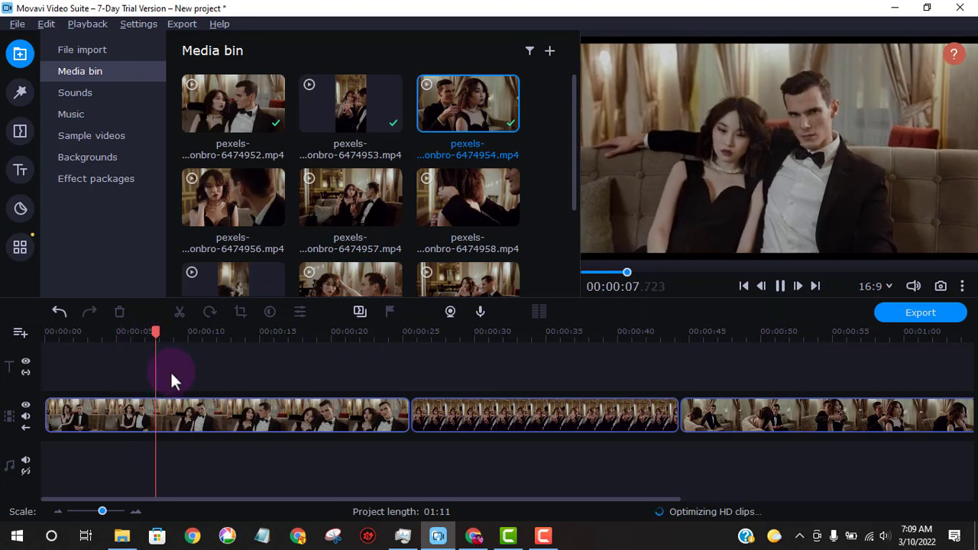
Split the first timeline clip at 00:00:05.100
{"action": "left_click", "coordinate": [216, 420]}
{"action": "left_click", "coordinate": [89, 336]}
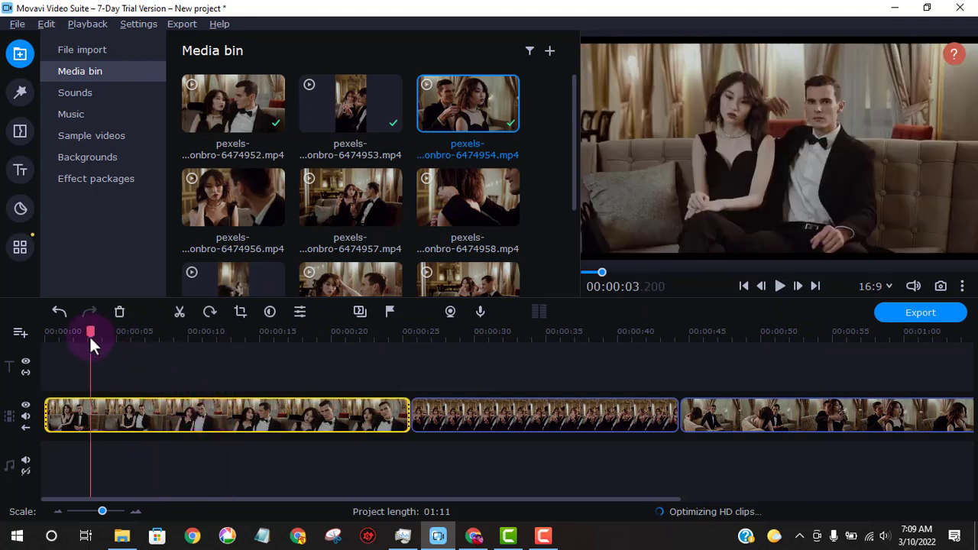
{"action": "left_click", "coordinate": [778, 287]}
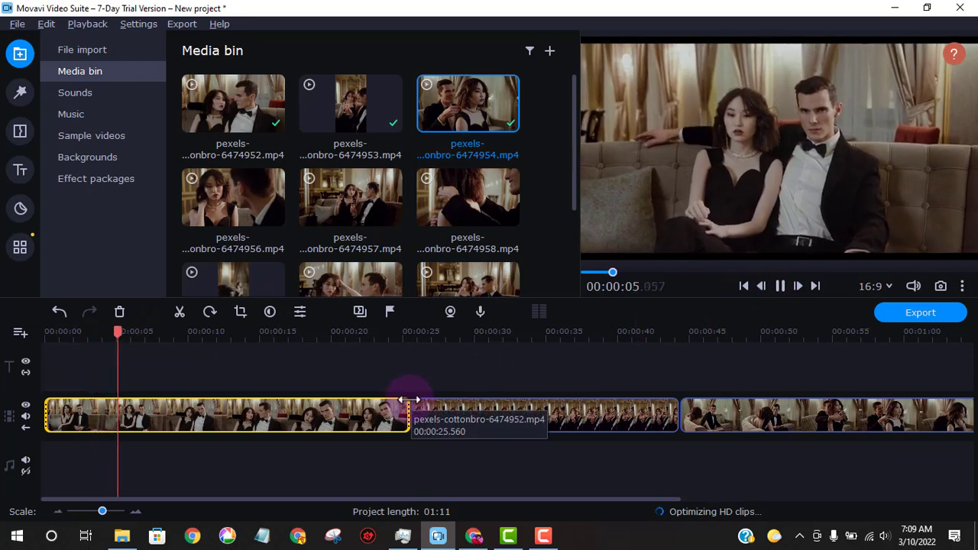
{"action": "key", "text": "space"}
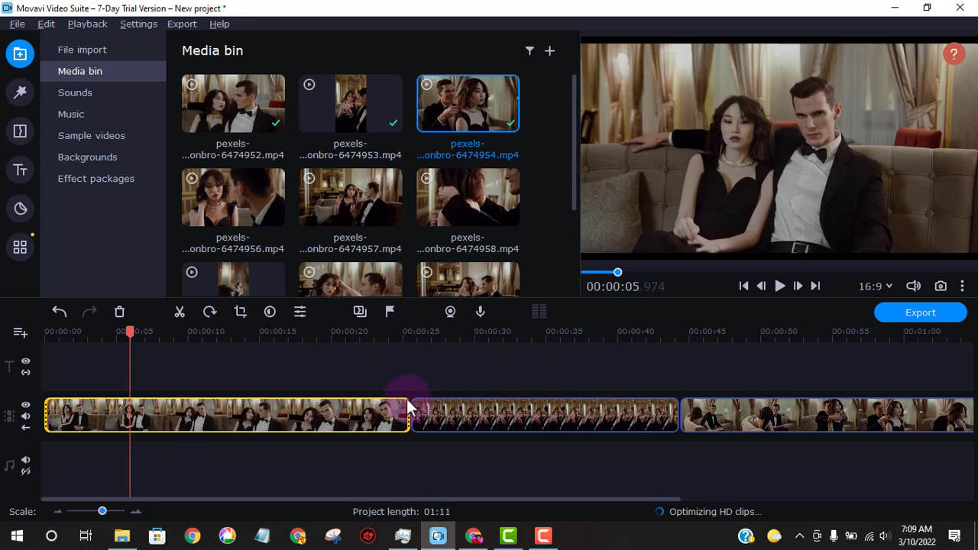
{"action": "left_click_drag", "start_coordinate": [130, 332], "coordinate": [117, 354]}
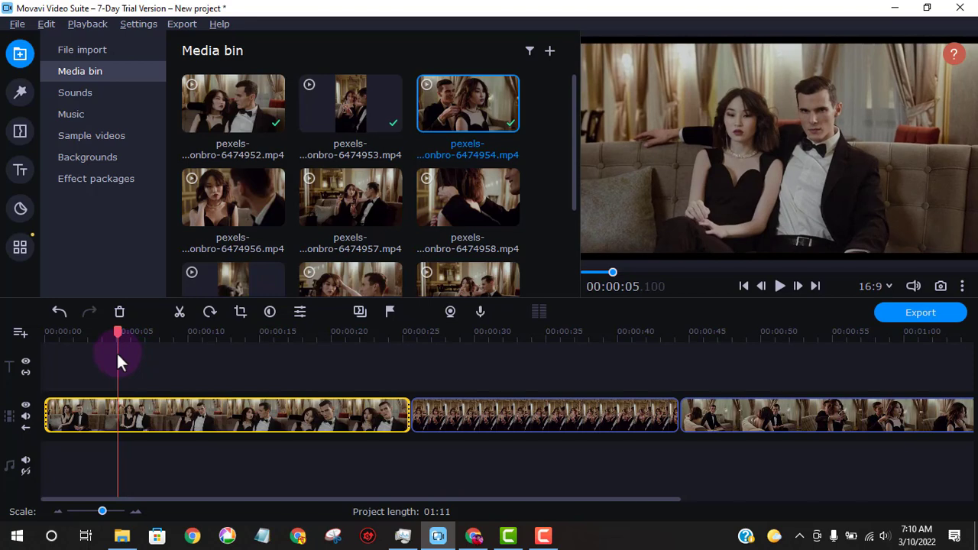
{"action": "left_click", "coordinate": [181, 312]}
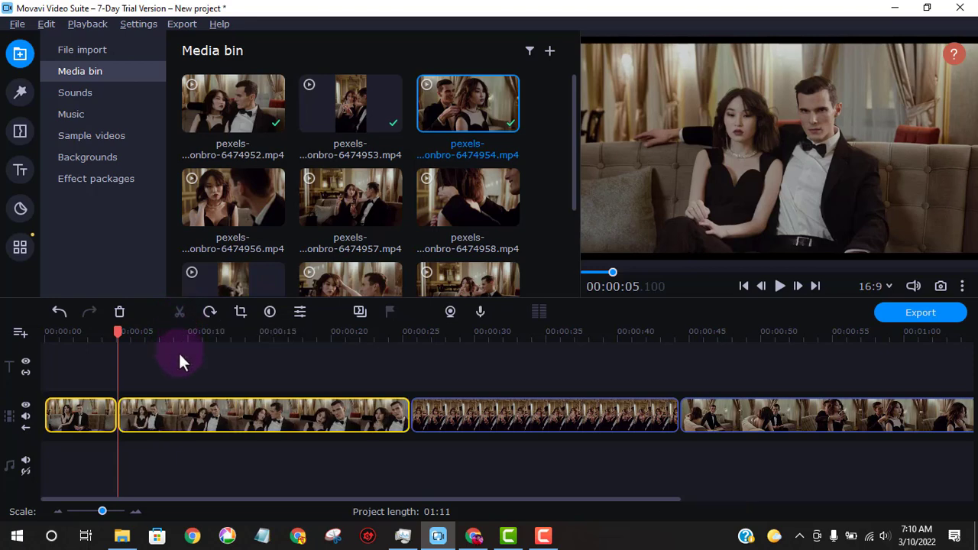
Move the two pieces of the split clip onto an overlay track above the other two clips on the main video track
{"action": "left_click_drag", "start_coordinate": [172, 416], "coordinate": [174, 457]}
{"action": "left_click_drag", "start_coordinate": [380, 455], "coordinate": [604, 449]}
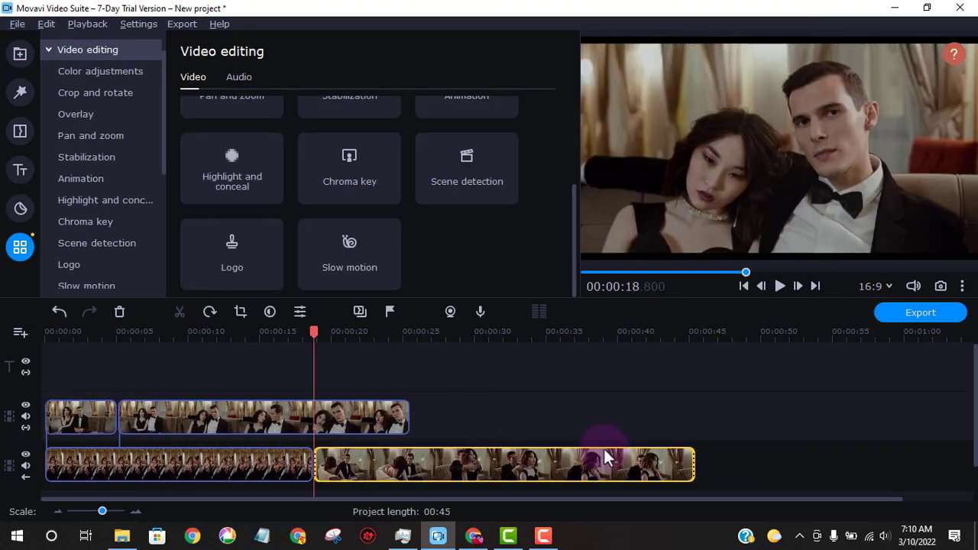
{"action": "left_click_drag", "start_coordinate": [245, 464], "coordinate": [211, 461]}
{"action": "left_click_drag", "start_coordinate": [432, 466], "coordinate": [573, 490]}
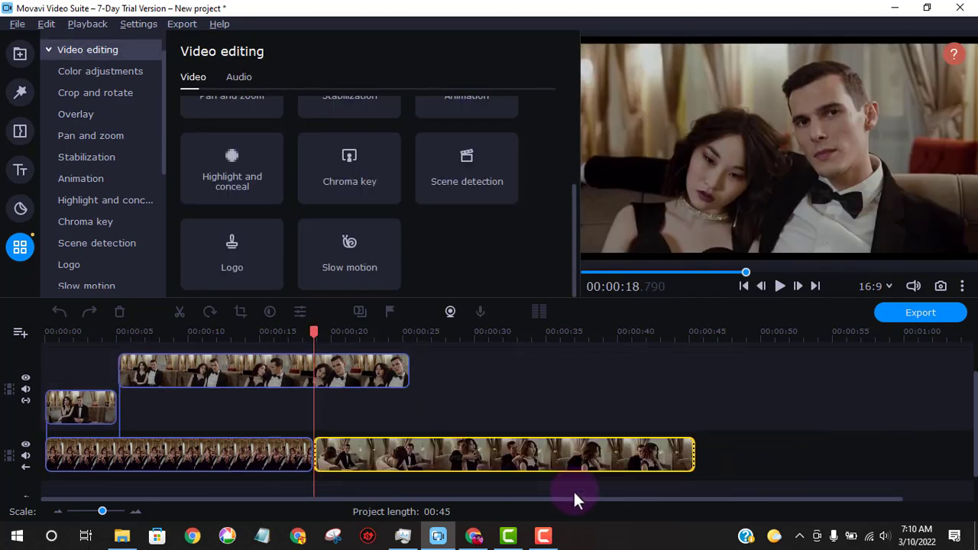
Move the longer piece of the split clip to the end of the main video track and delete the short opening piece
{"action": "left_click_drag", "start_coordinate": [367, 447], "coordinate": [454, 447]}
{"action": "left_click_drag", "start_coordinate": [191, 367], "coordinate": [777, 458]}
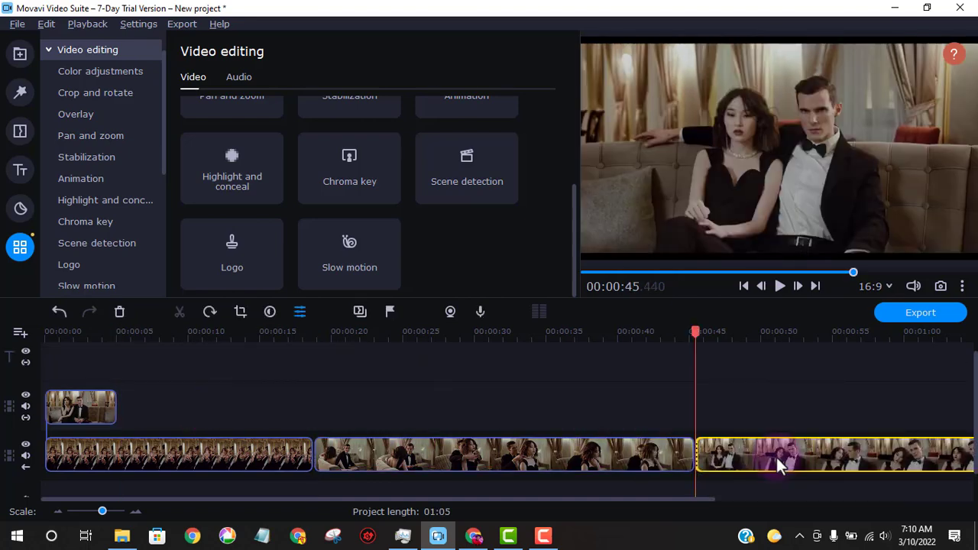
{"action": "left_click", "coordinate": [97, 411]}
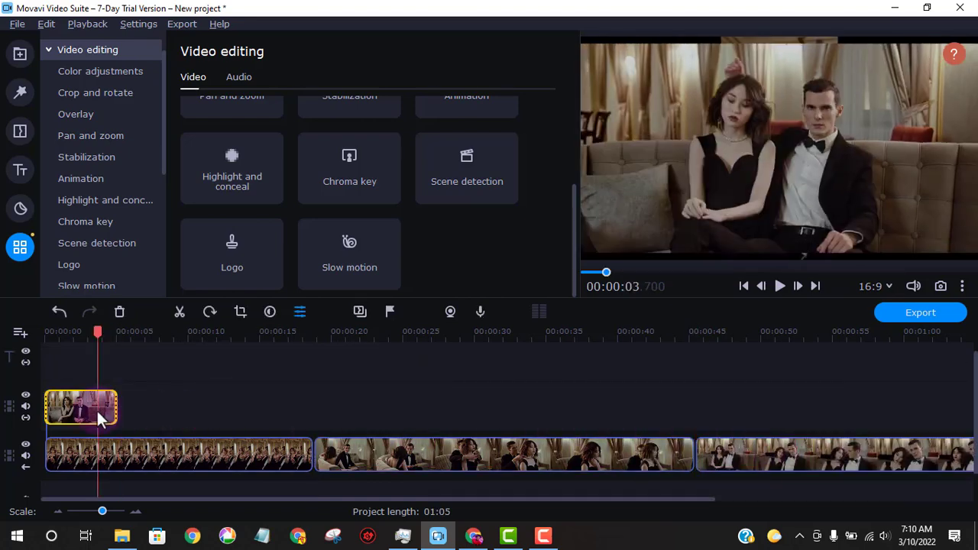
{"action": "key", "text": "Delete"}
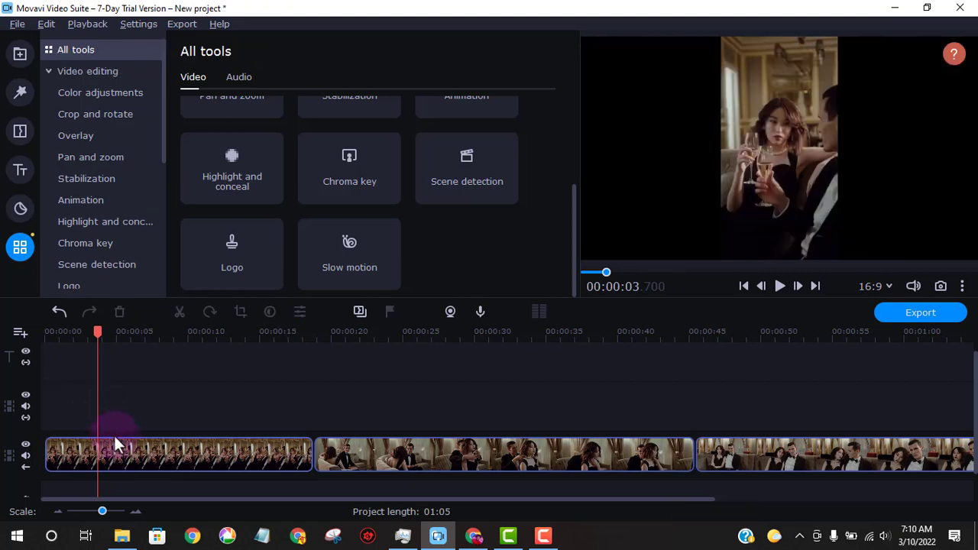
Undo the deletion of the short opening piece and the move of the longer piece
{"action": "left_click", "coordinate": [124, 454]}
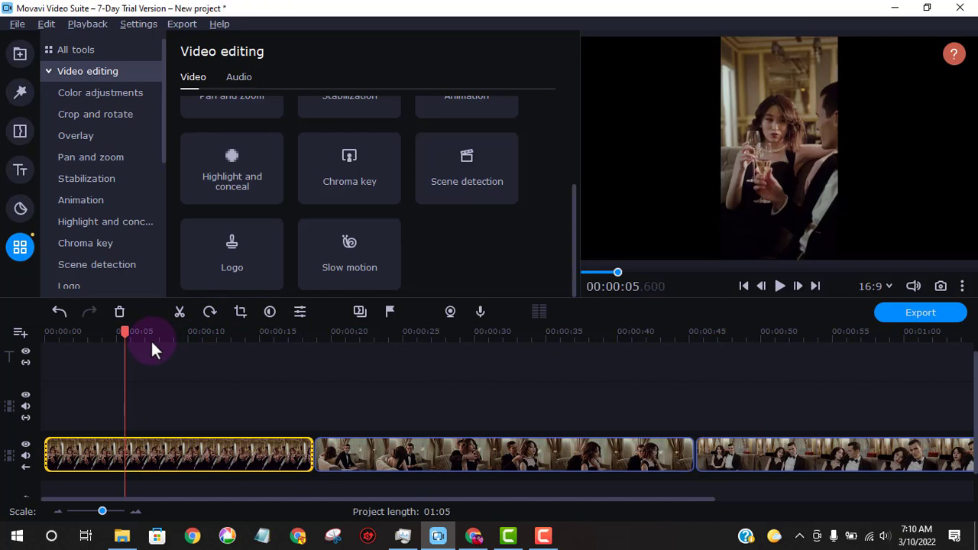
{"action": "left_click", "coordinate": [59, 312]}
{"action": "left_click", "coordinate": [59, 312]}
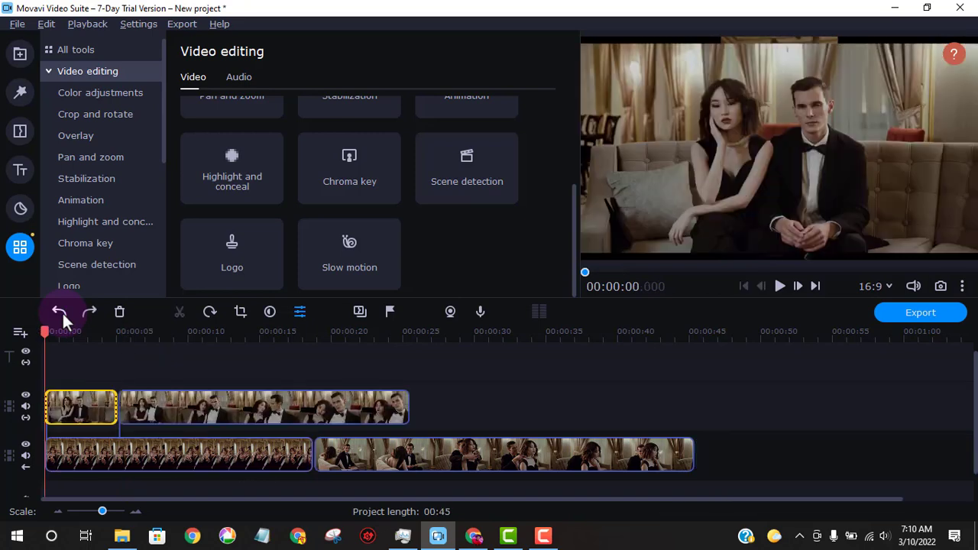
Undo the moves onto the overlay track to bring both pieces of the split clip back to the start of the main video track
{"action": "left_click", "coordinate": [61, 311]}
{"action": "left_click", "coordinate": [60, 311]}
{"action": "left_click", "coordinate": [60, 312]}
{"action": "left_click", "coordinate": [60, 312]}
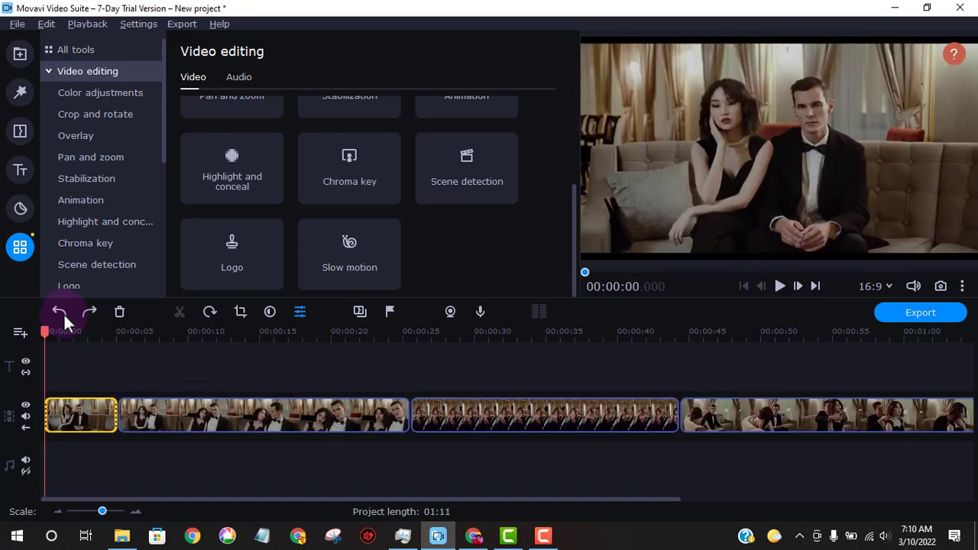
{"action": "left_click", "coordinate": [129, 377]}
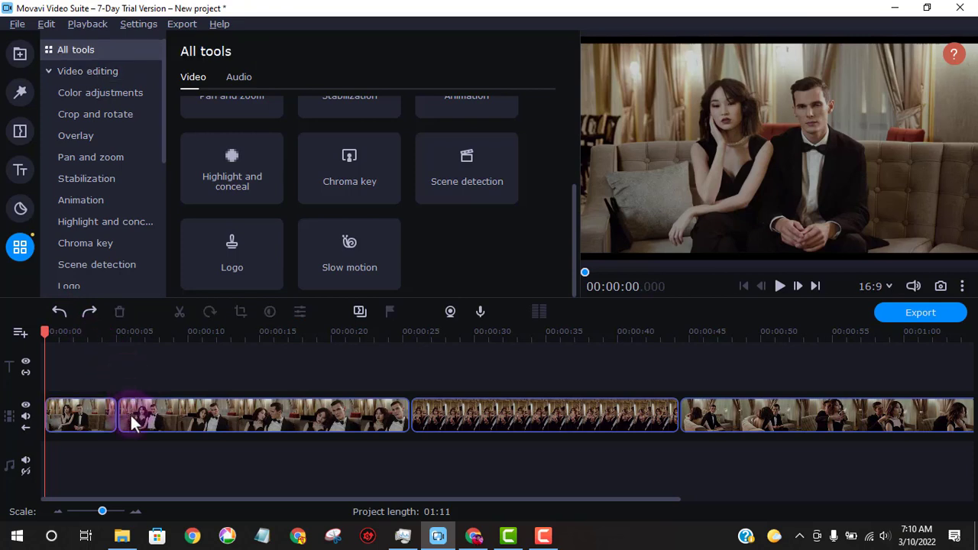
Open the Crop and rotate tool and make the short opening clip the one to crop
{"action": "left_click", "coordinate": [173, 414]}
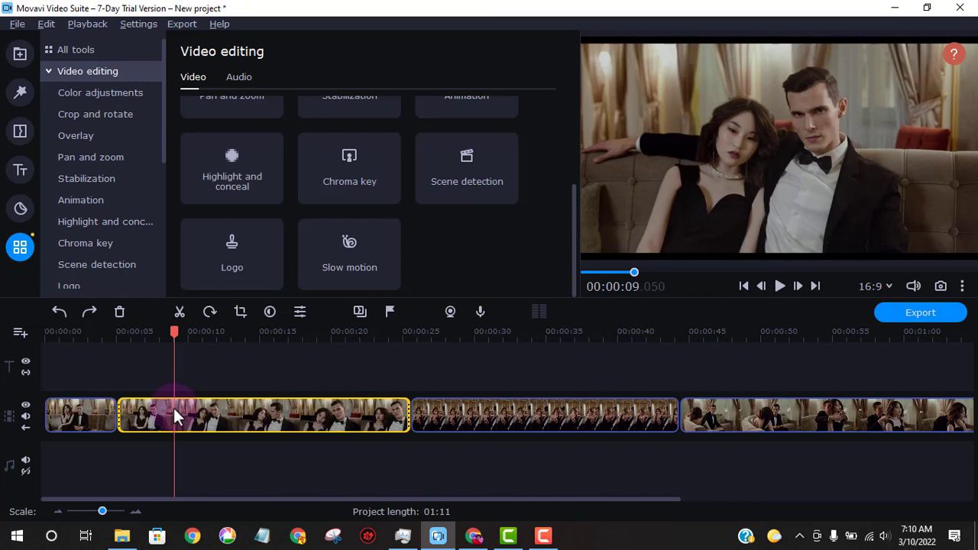
{"action": "left_click", "coordinate": [75, 338]}
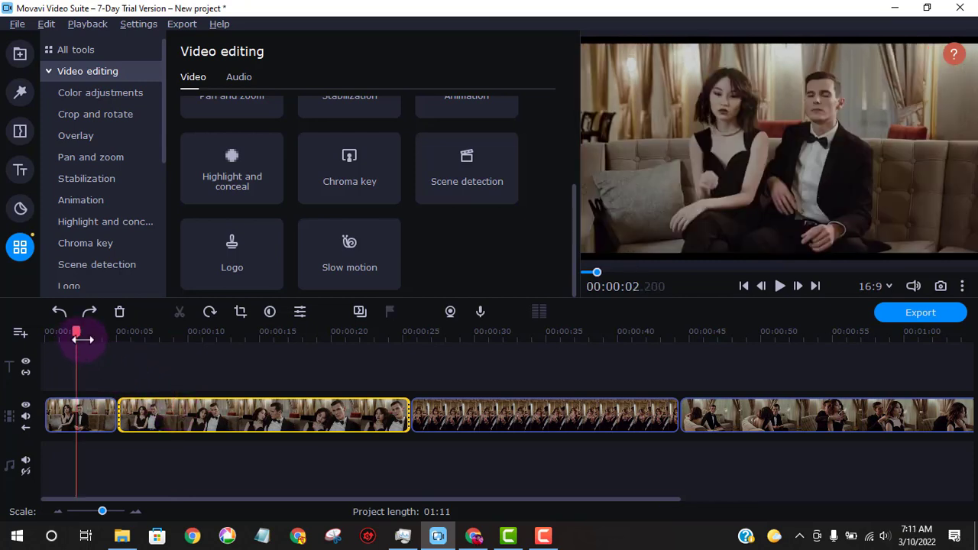
{"action": "left_click", "coordinate": [240, 314]}
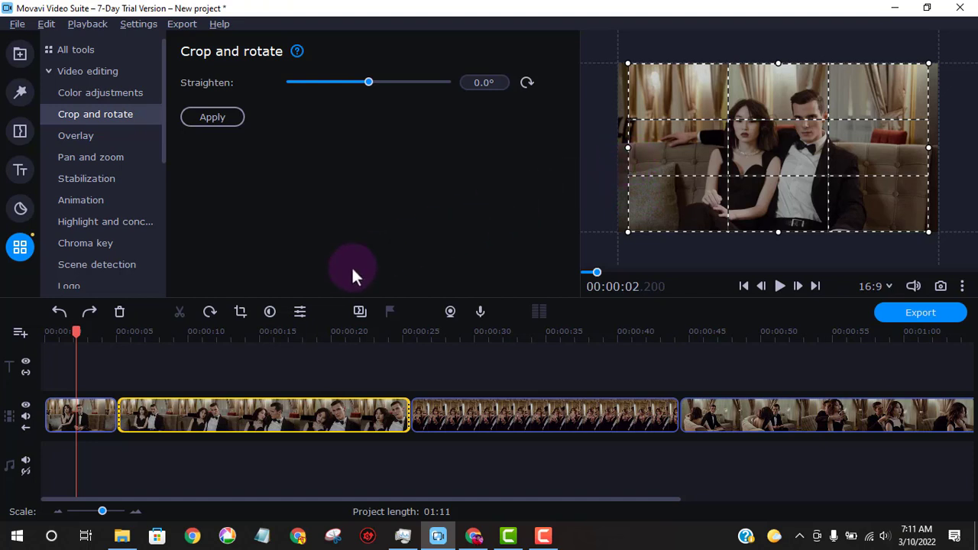
{"action": "left_click", "coordinate": [183, 335]}
{"action": "left_click", "coordinate": [251, 428]}
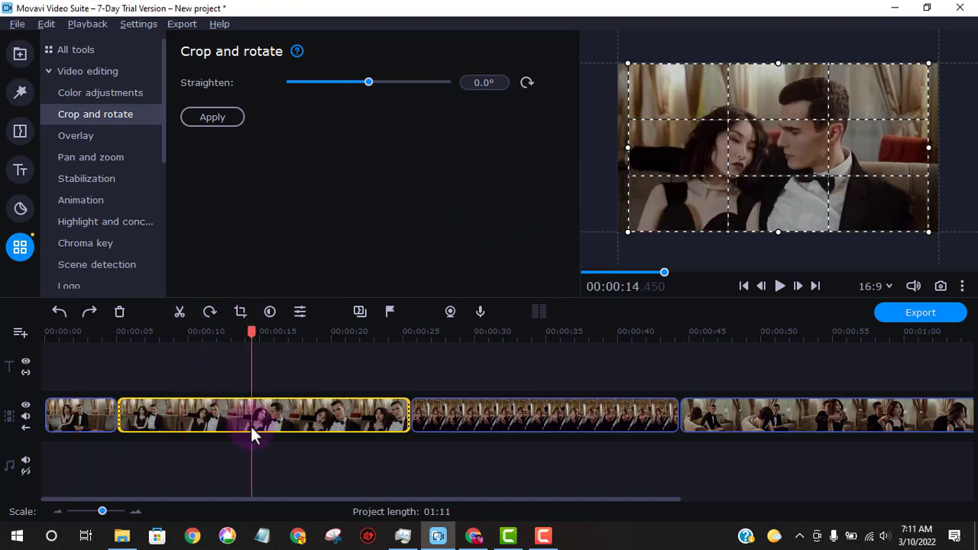
{"action": "left_click", "coordinate": [79, 409]}
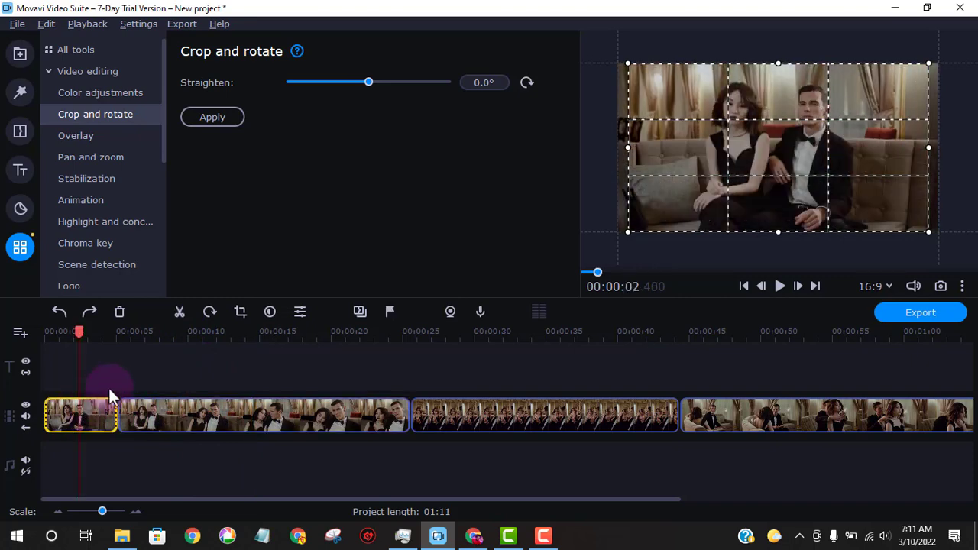
Crop the short opening clip tightly around the couple's heads and upper bodies, apply the crop, and play the project from its start
{"action": "left_click_drag", "start_coordinate": [628, 63], "coordinate": [664, 74]}
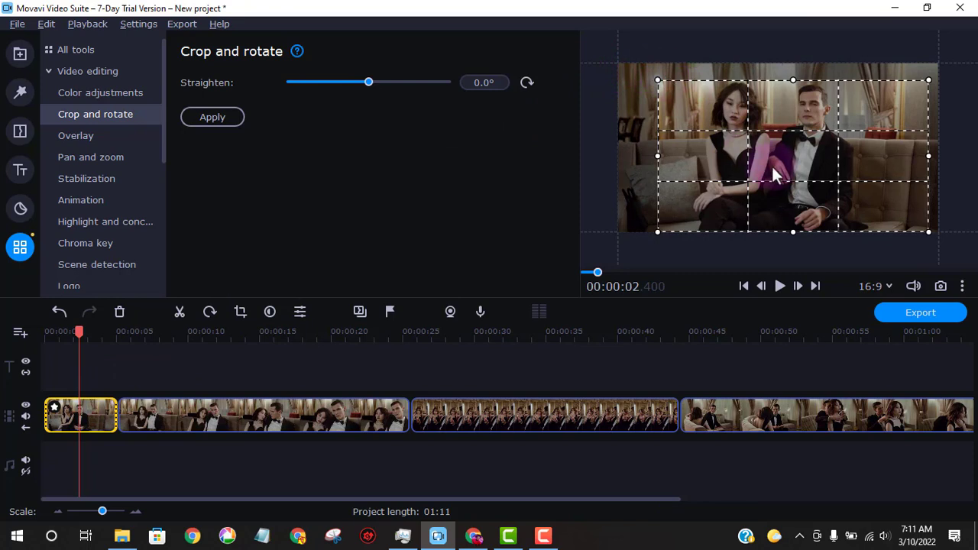
{"action": "left_click_drag", "start_coordinate": [771, 164], "coordinate": [772, 157]}
{"action": "left_click", "coordinate": [793, 224]}
{"action": "left_click_drag", "start_coordinate": [791, 223], "coordinate": [787, 165]}
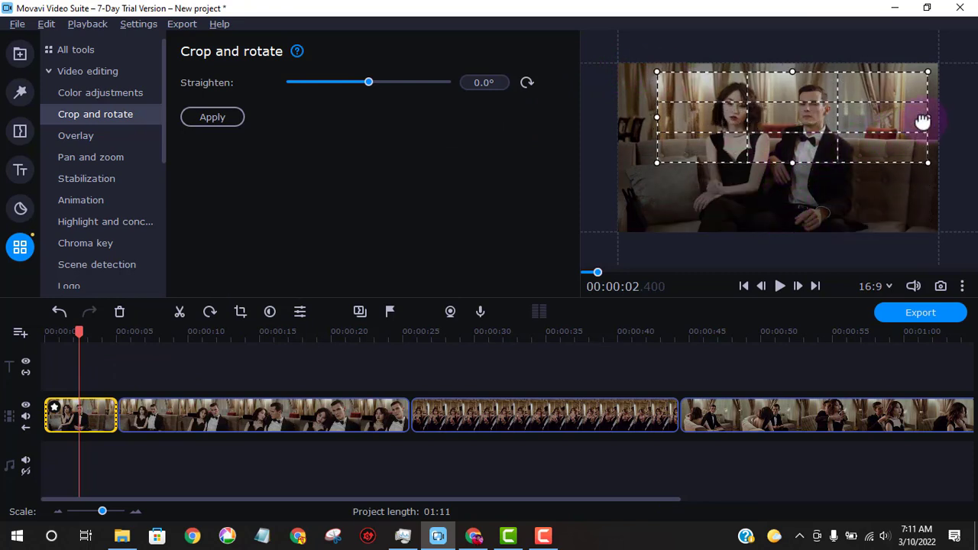
{"action": "left_click_drag", "start_coordinate": [924, 118], "coordinate": [850, 122]}
{"action": "left_click_drag", "start_coordinate": [657, 117], "coordinate": [684, 121]}
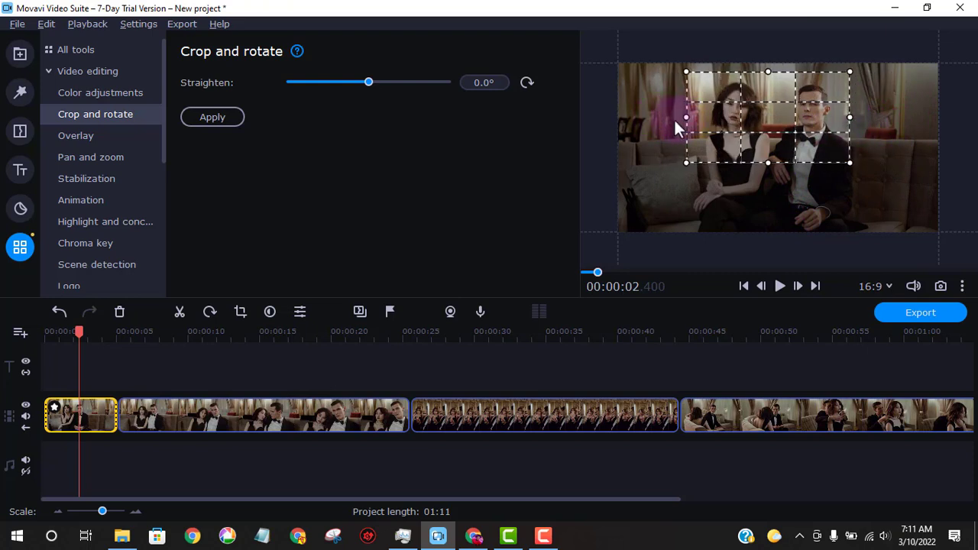
{"action": "left_click", "coordinate": [214, 119]}
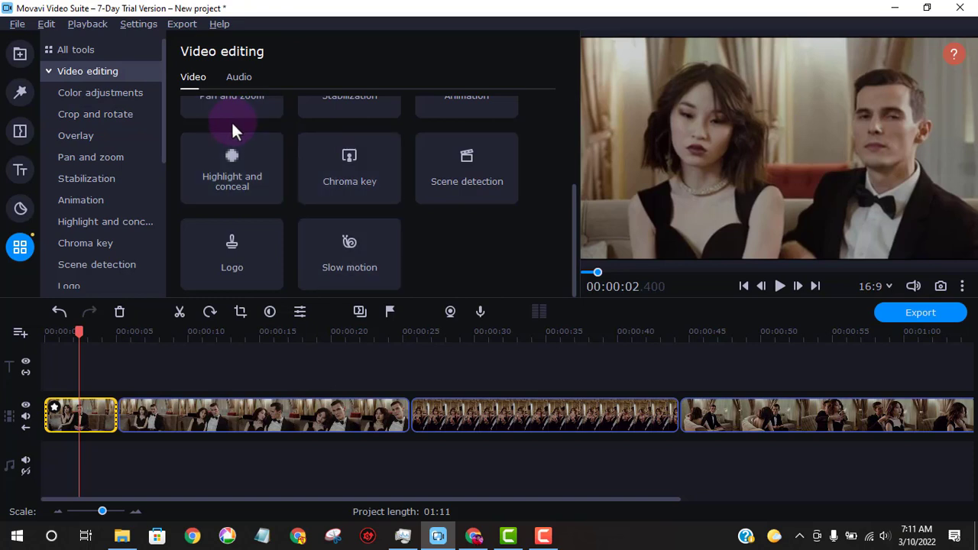
{"action": "left_click_drag", "start_coordinate": [79, 331], "coordinate": [43, 331]}
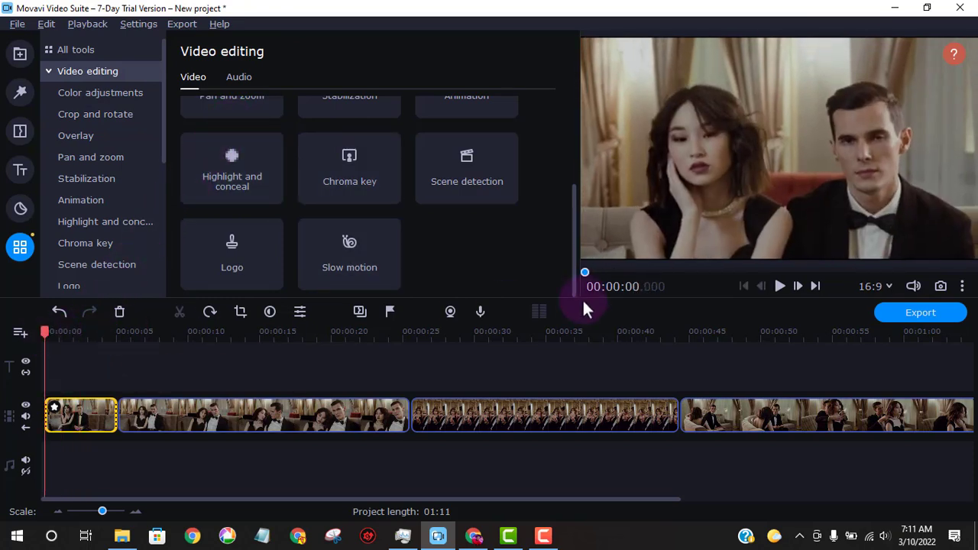
{"action": "left_click", "coordinate": [781, 286]}
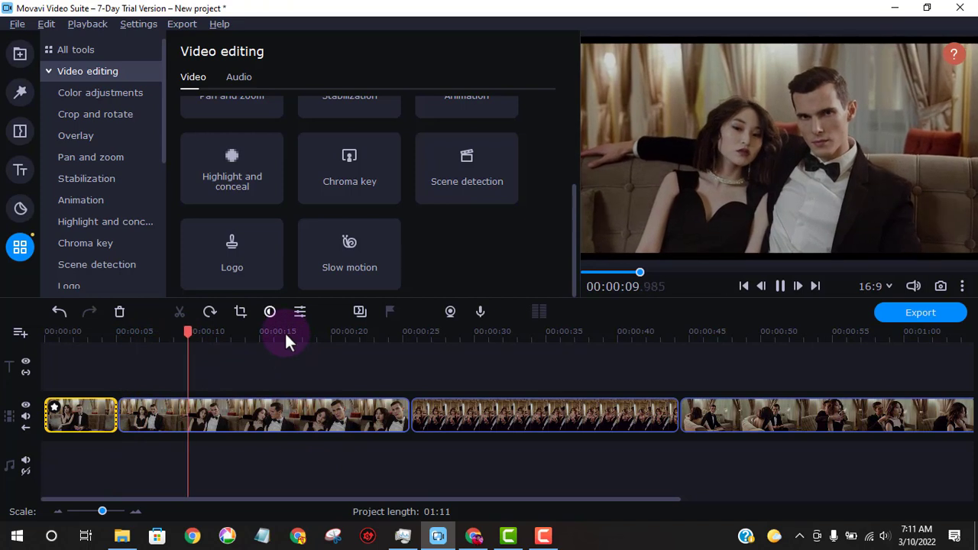
Apply the Auto Contrast color adjustment to the second clip, compare the picture, and undo it
{"action": "left_click", "coordinate": [247, 410]}
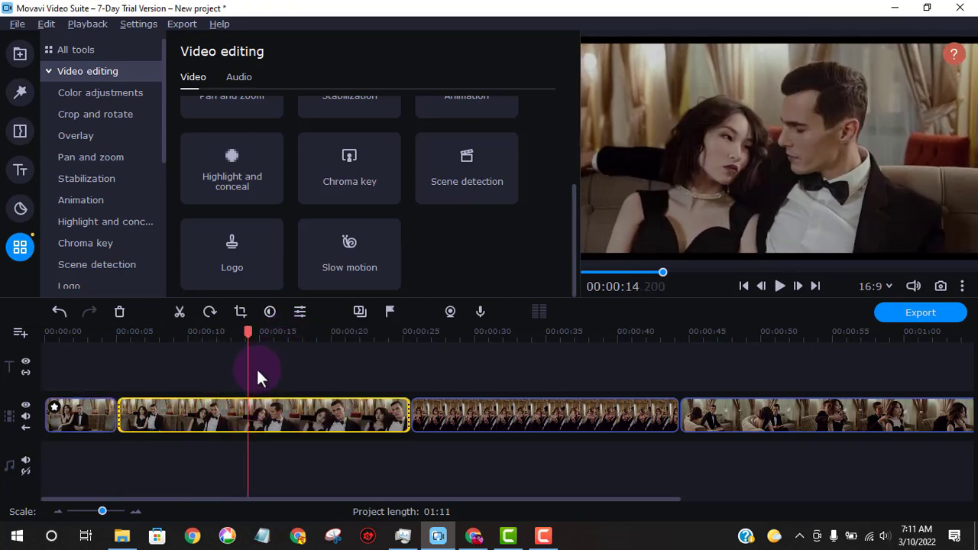
{"action": "left_click", "coordinate": [270, 312]}
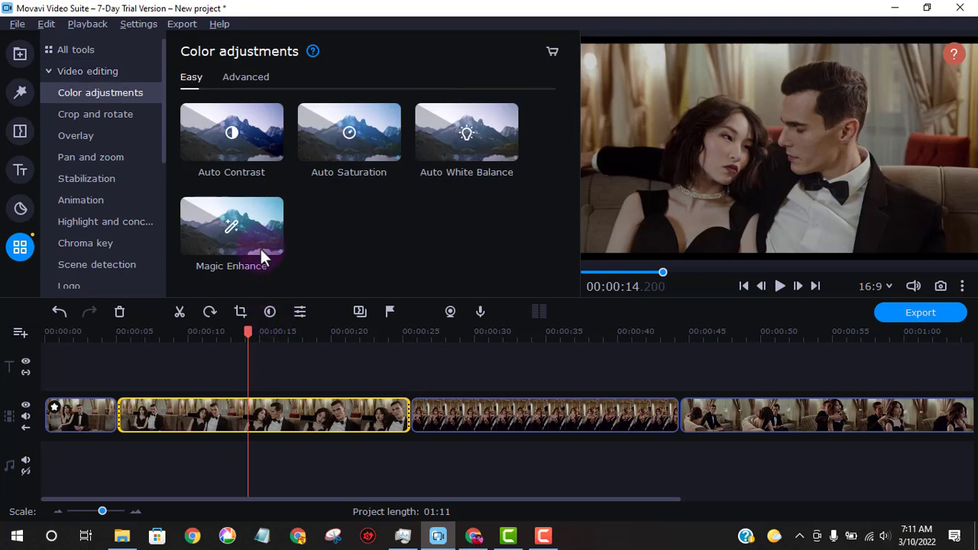
{"action": "left_click", "coordinate": [244, 137]}
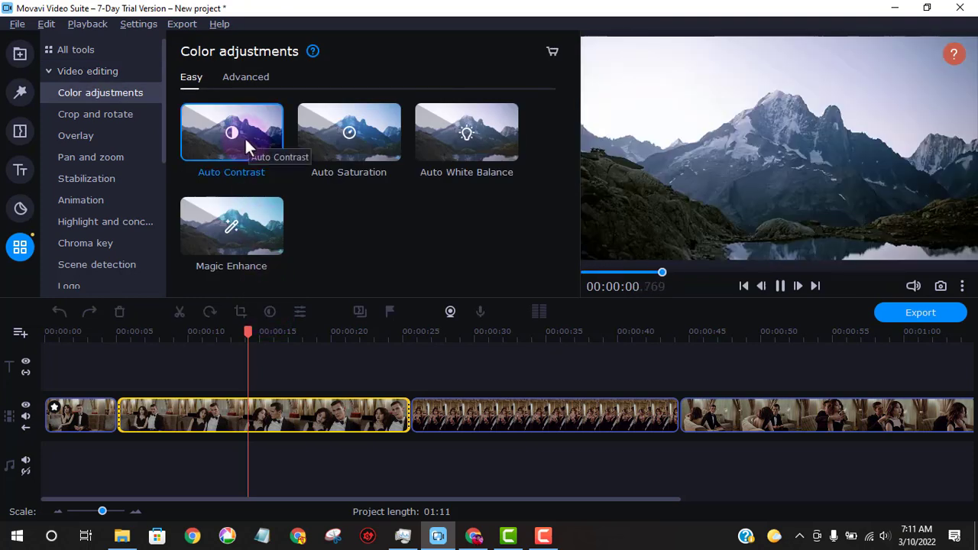
{"action": "left_click_drag", "start_coordinate": [246, 136], "coordinate": [253, 409]}
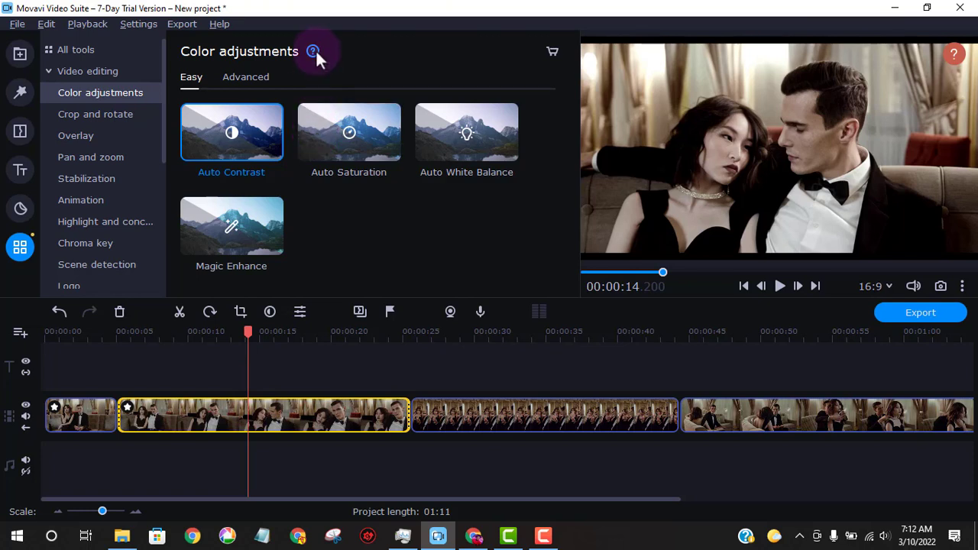
{"action": "mouse_move", "coordinate": [316, 50]}
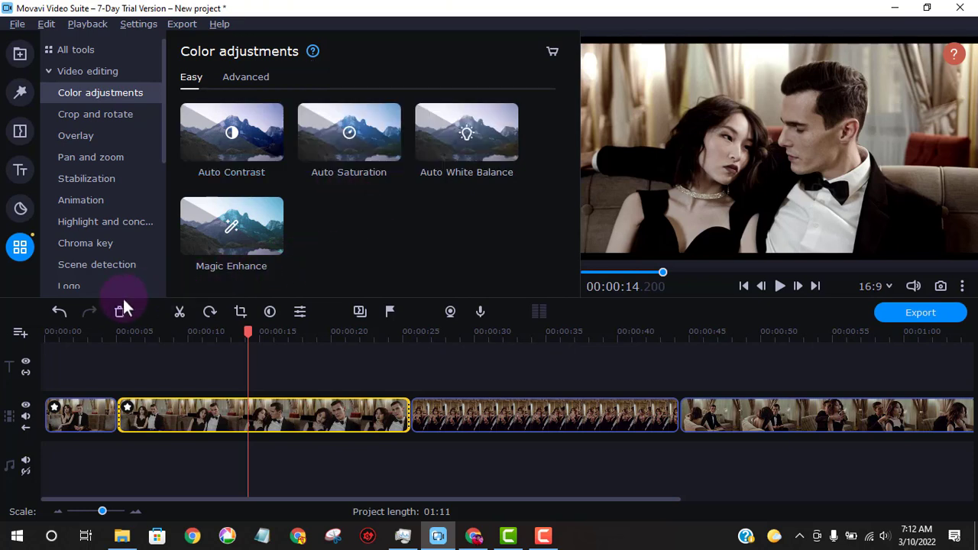
{"action": "left_click", "coordinate": [50, 314]}
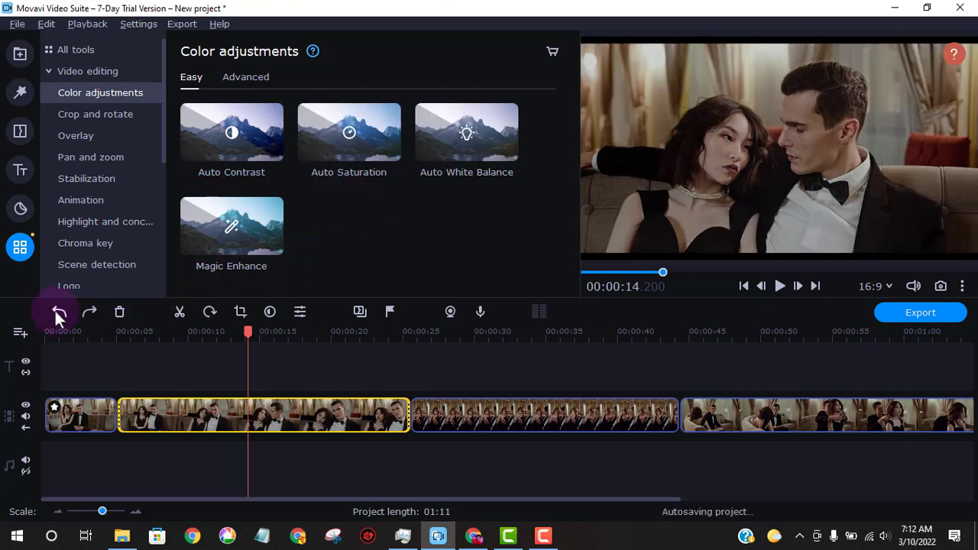
Reapply Auto Contrast to the second clip, play parts of it to judge the effect, and undo the adjustment
{"action": "left_click", "coordinate": [249, 123]}
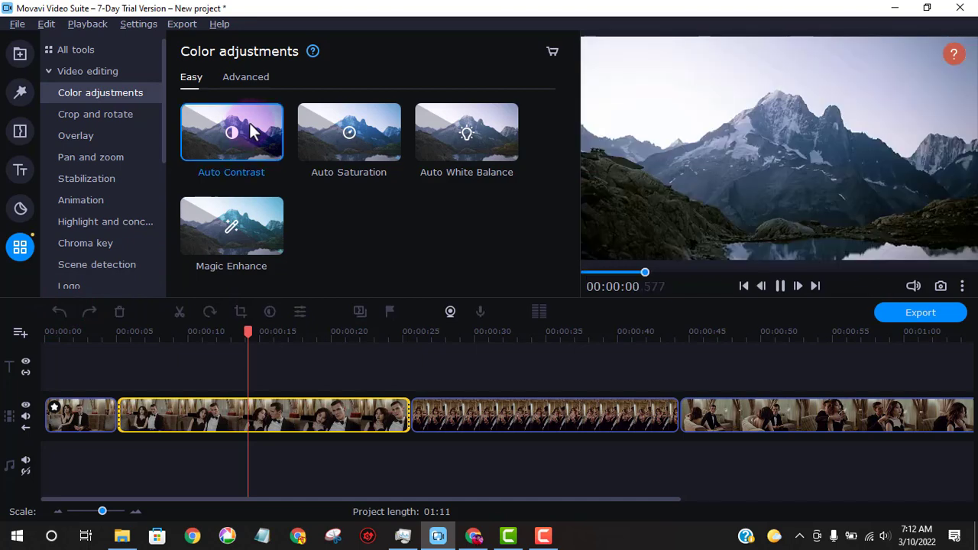
{"action": "left_click_drag", "start_coordinate": [249, 123], "coordinate": [267, 412]}
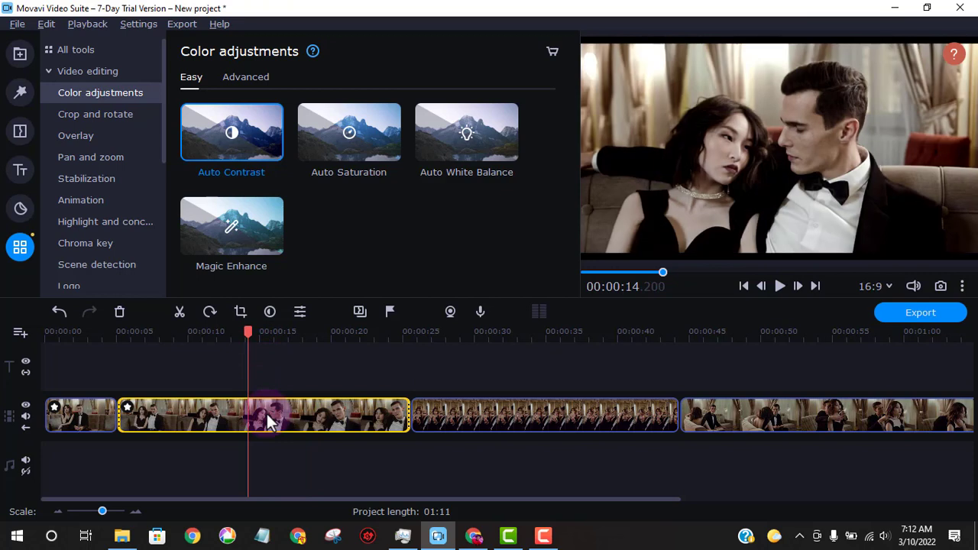
{"action": "left_click_drag", "start_coordinate": [249, 331], "coordinate": [137, 350]}
{"action": "key", "text": "space"}
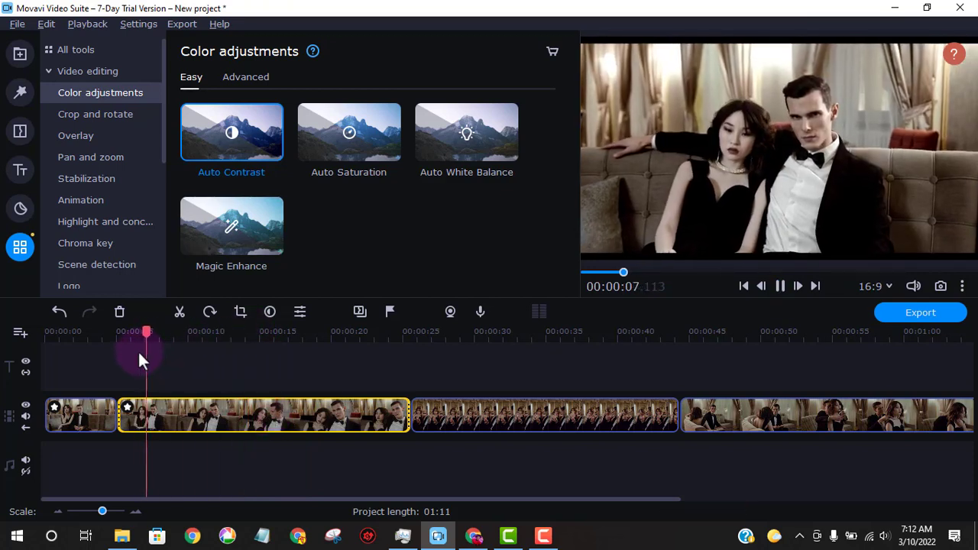
{"action": "key", "text": "space"}
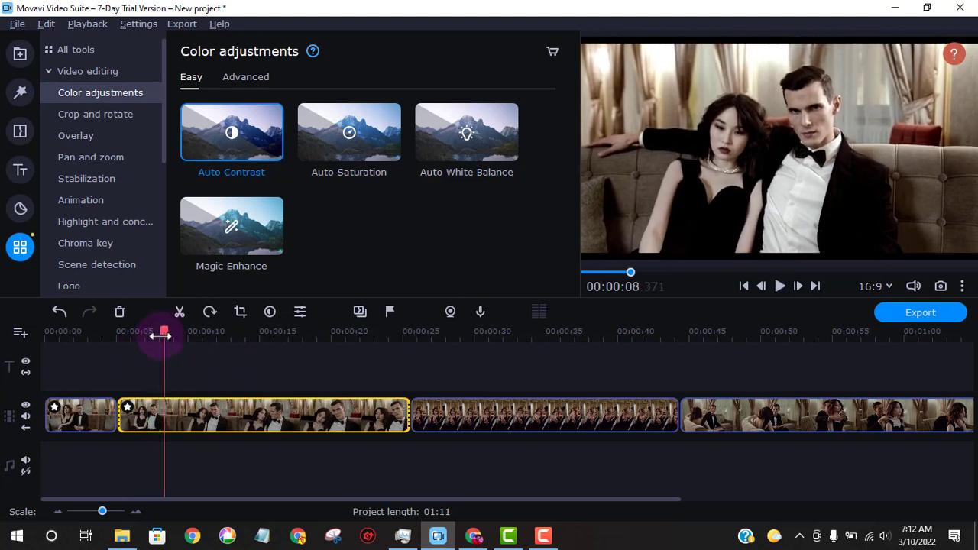
{"action": "left_click_drag", "start_coordinate": [165, 332], "coordinate": [182, 369]}
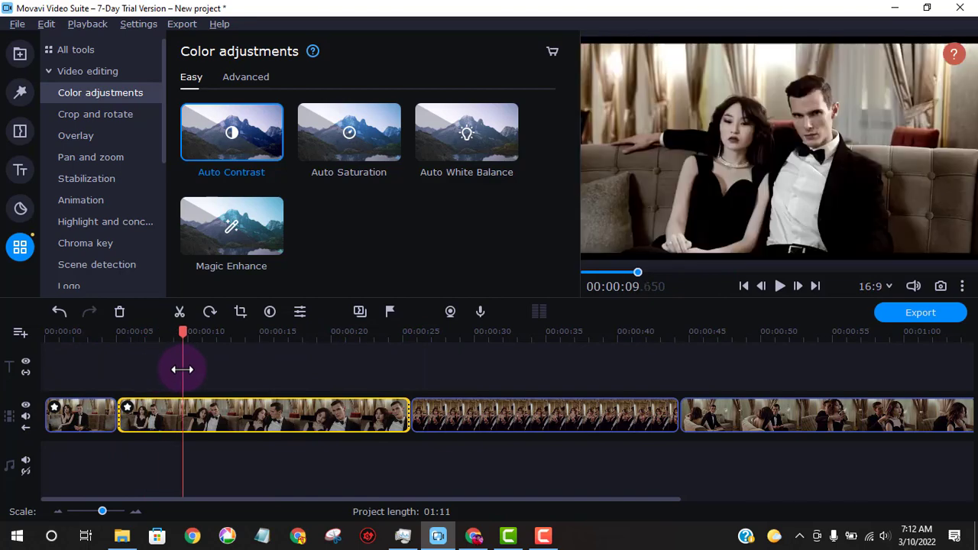
{"action": "key", "text": "space"}
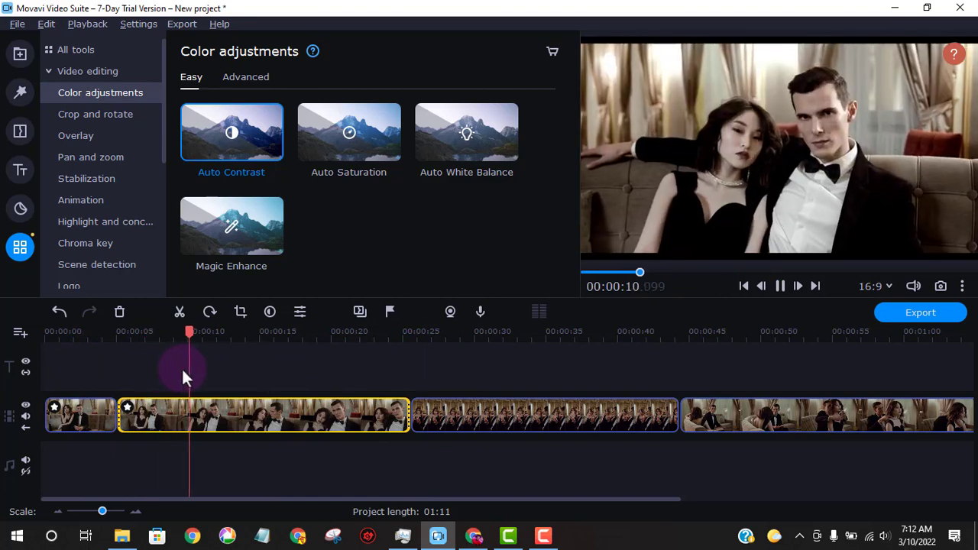
{"action": "key", "text": "space"}
{"action": "left_click", "coordinate": [56, 310]}
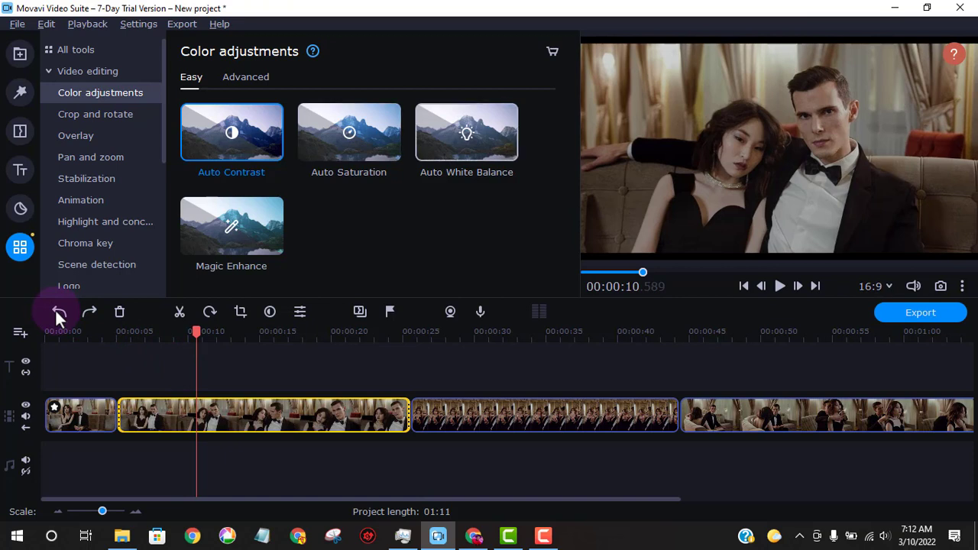
Try the Auto White Balance adjustment on the second clip and undo it
{"action": "left_click_drag", "start_coordinate": [450, 129], "coordinate": [257, 406]}
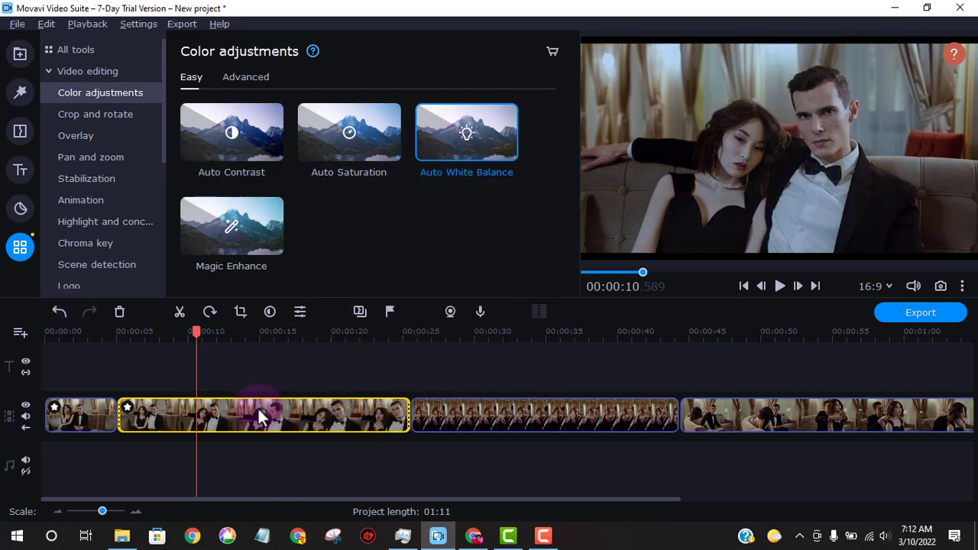
{"action": "left_click", "coordinate": [267, 223]}
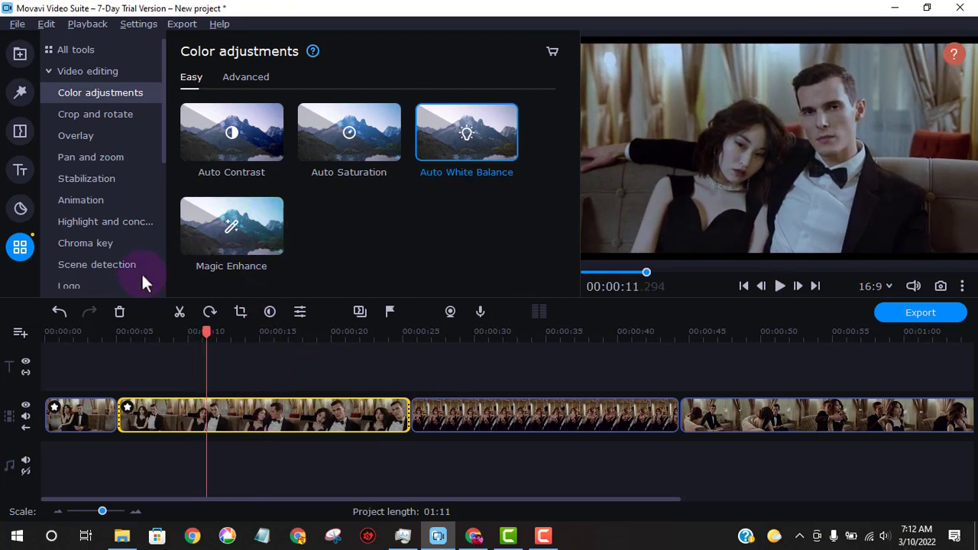
{"action": "left_click", "coordinate": [60, 308]}
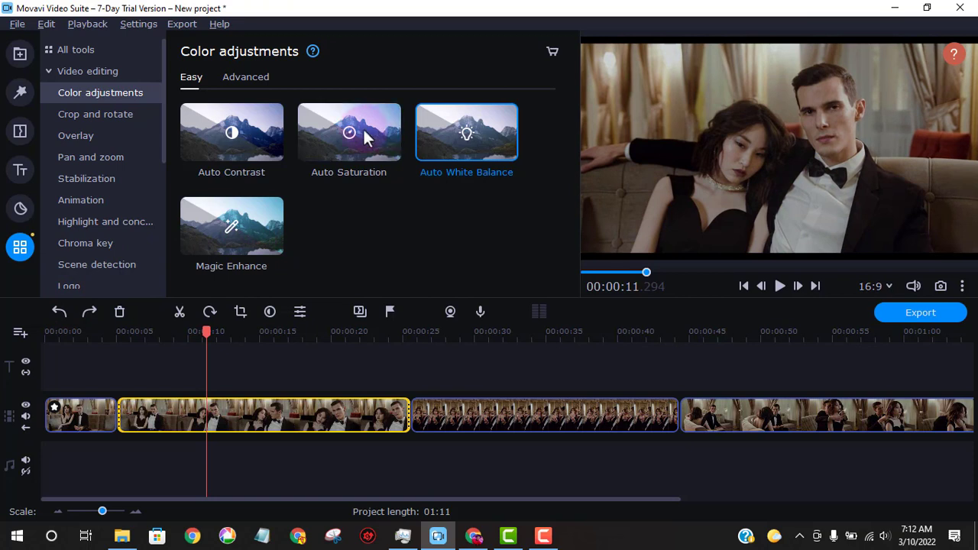
Apply Auto Contrast to the second clip and set its brightness to -19 in the advanced color adjustments
{"action": "left_click_drag", "start_coordinate": [243, 151], "coordinate": [260, 406]}
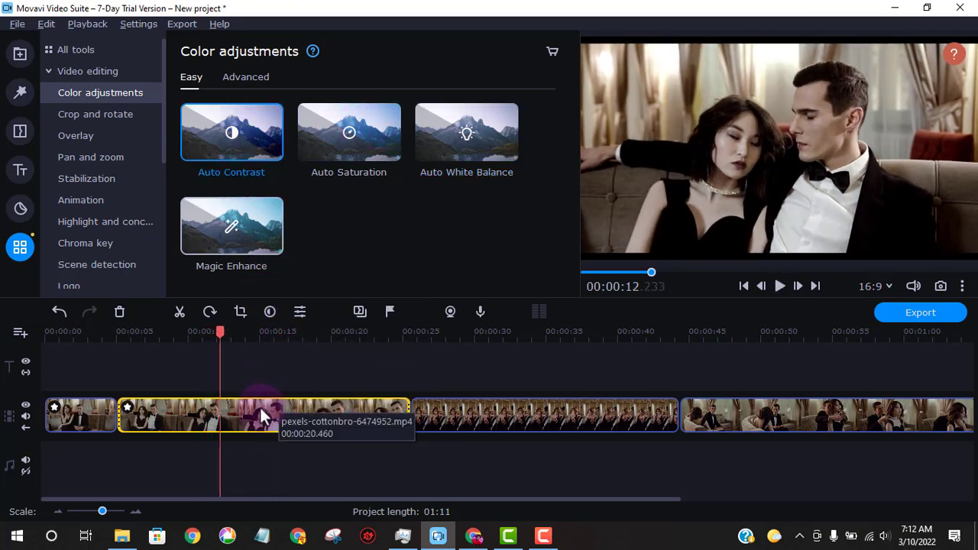
{"action": "left_click", "coordinate": [239, 78]}
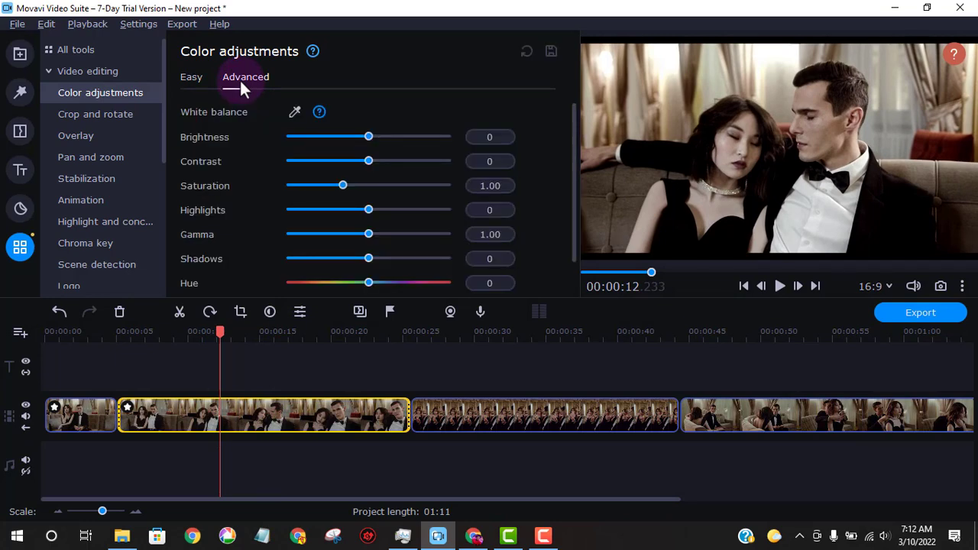
{"action": "mouse_move", "coordinate": [369, 139]}
{"action": "left_mouse_down"}
{"action": "mouse_move", "coordinate": [419, 140]}
{"action": "mouse_move", "coordinate": [362, 140]}
{"action": "left_mouse_up"}
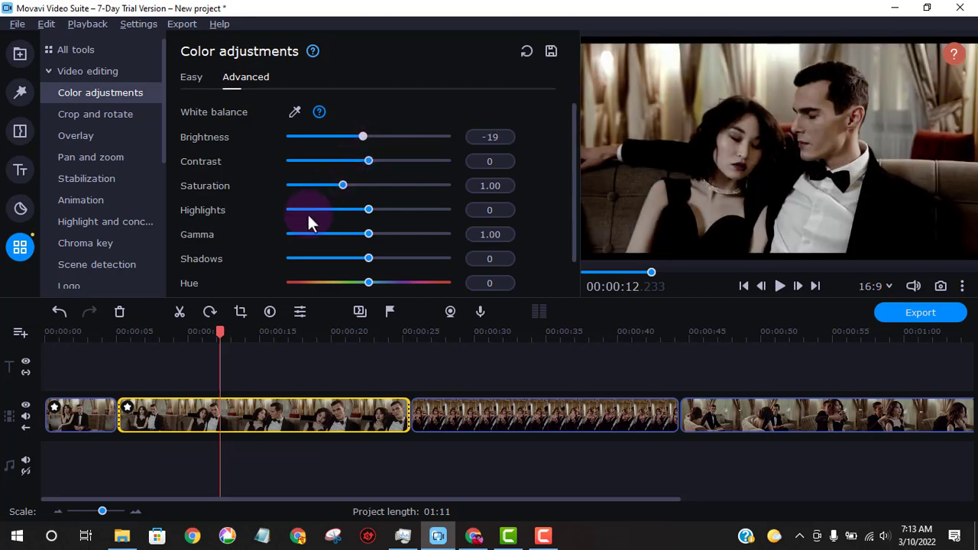
Set the first clip's advanced color adjustments to brightness 51, contrast 36, saturation 1.11 and hue -63
{"action": "left_click_drag", "start_coordinate": [220, 332], "coordinate": [77, 341]}
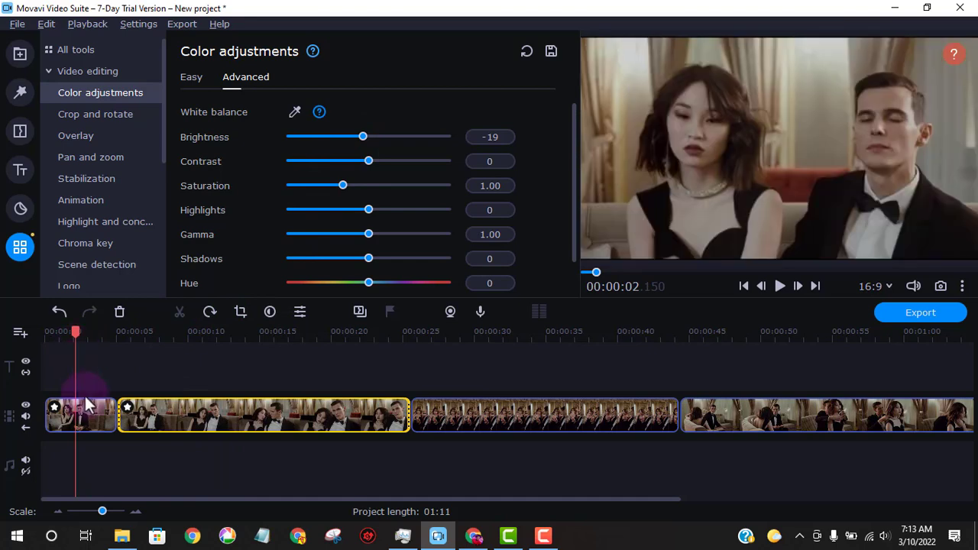
{"action": "left_click", "coordinate": [88, 416]}
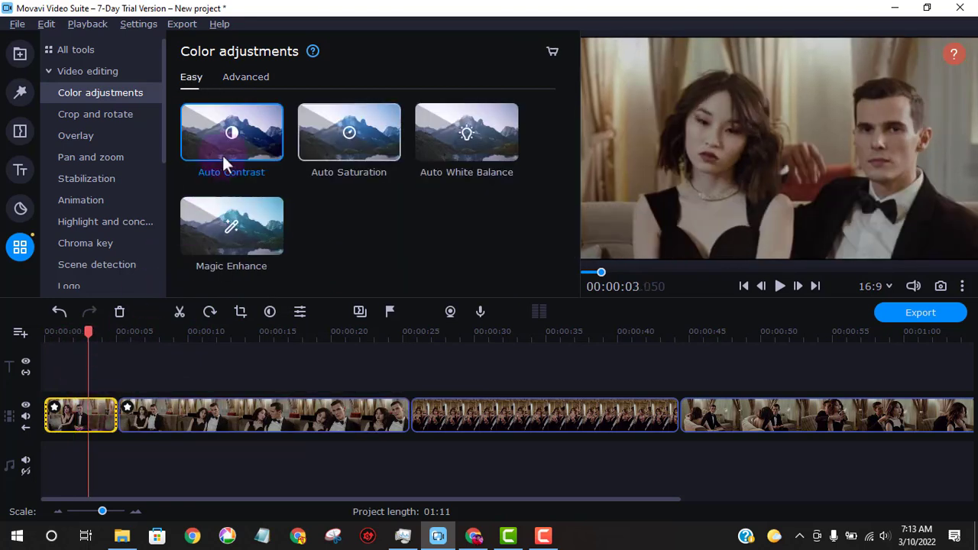
{"action": "left_click", "coordinate": [265, 76]}
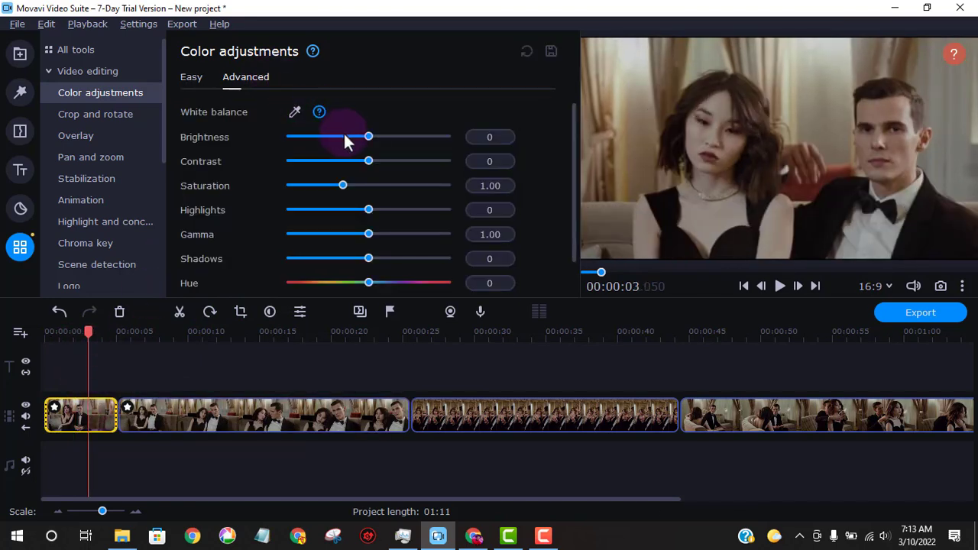
{"action": "left_click_drag", "start_coordinate": [368, 136], "coordinate": [391, 164]}
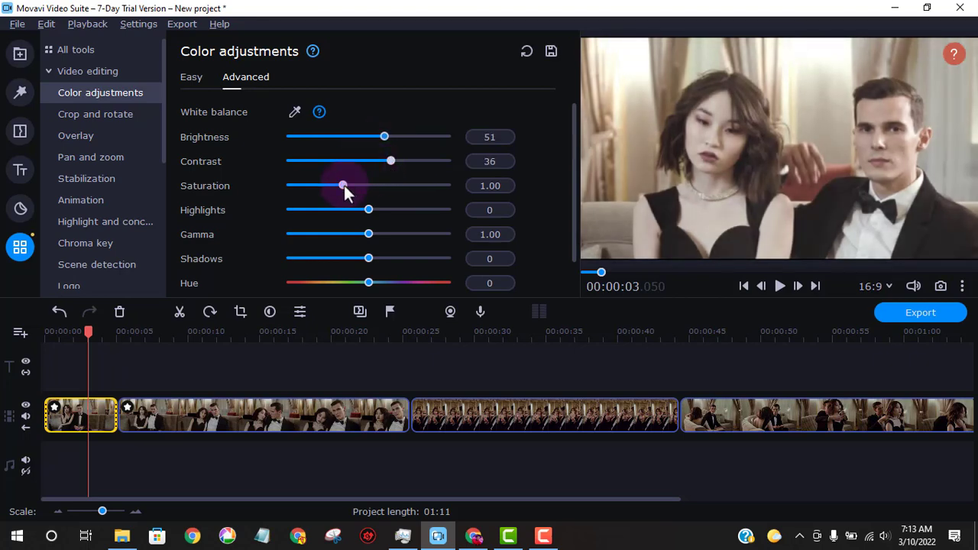
{"action": "left_click_drag", "start_coordinate": [344, 187], "coordinate": [349, 183]}
{"action": "left_click_drag", "start_coordinate": [369, 283], "coordinate": [341, 284]}
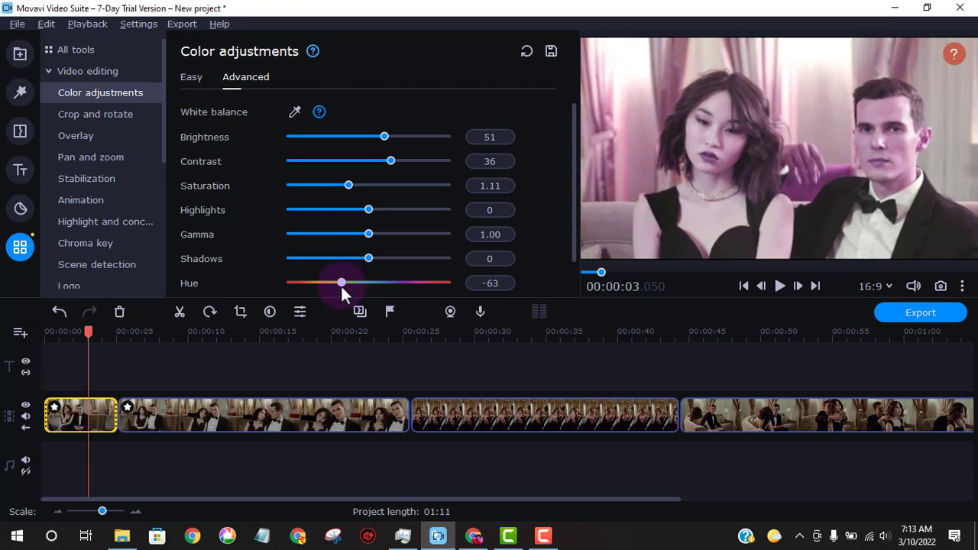
{"action": "left_click_drag", "start_coordinate": [341, 284], "coordinate": [341, 284]}
{"action": "left_click", "coordinate": [539, 538]}
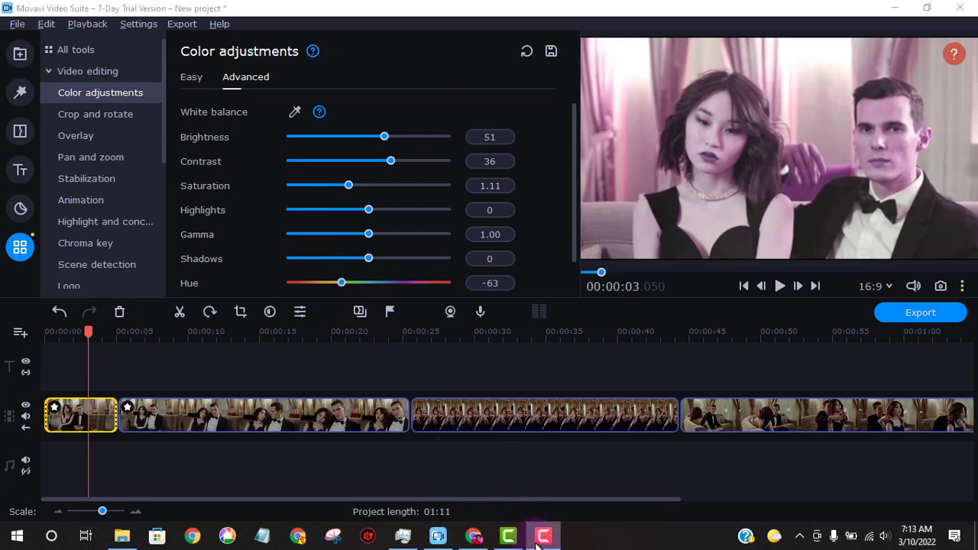
Play a short part of the first clip from about 2 seconds to check its color adjustments
{"action": "left_click_drag", "start_coordinate": [87, 332], "coordinate": [74, 334]}
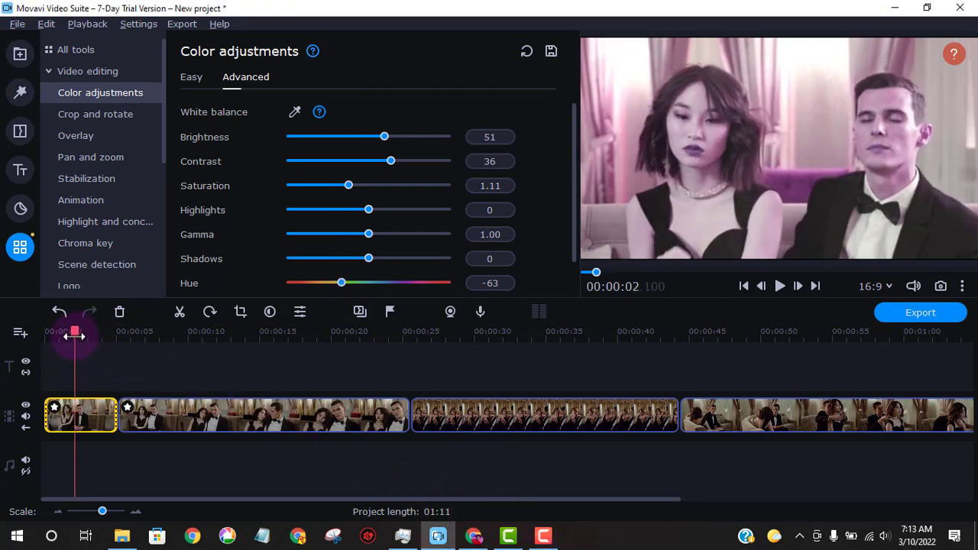
{"action": "key", "text": "space"}
{"action": "key", "text": "space"}
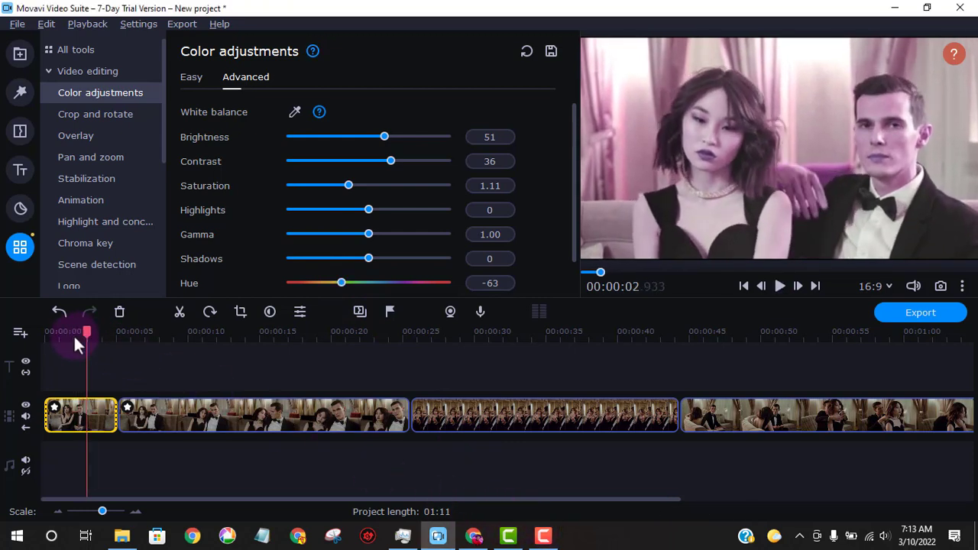
Preview the Applause sound from the built-in sounds and place it at the start of the audio track
{"action": "left_click", "coordinate": [22, 54]}
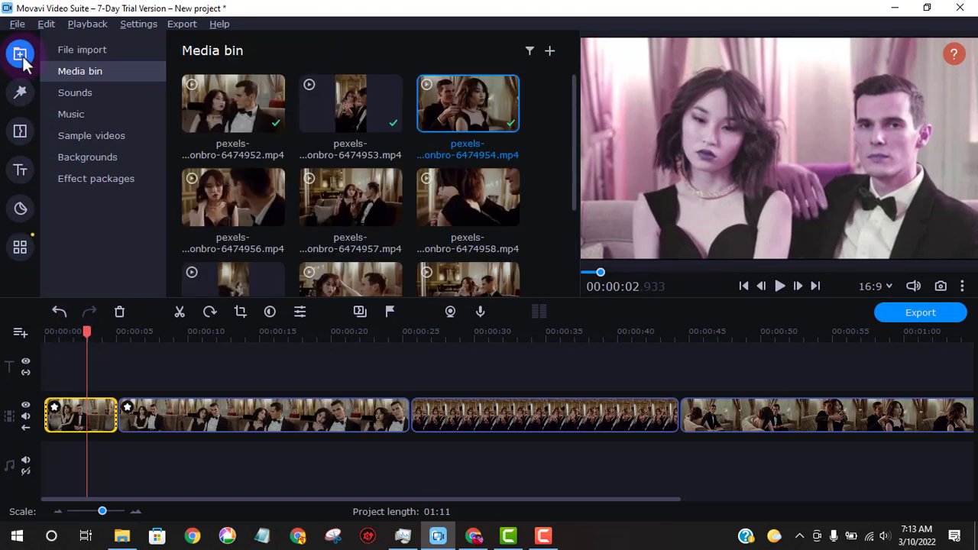
{"action": "scroll", "coordinate": [314, 172], "scroll_direction": "down", "scroll_amount": 2}
{"action": "scroll", "coordinate": [314, 172], "scroll_direction": "up", "scroll_amount": 2}
{"action": "left_click", "coordinate": [91, 96]}
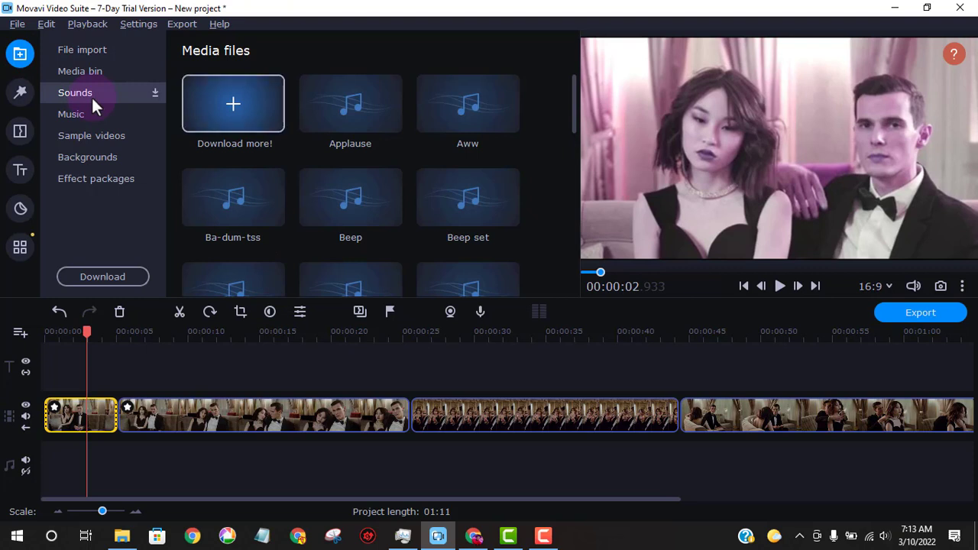
{"action": "left_click", "coordinate": [347, 126]}
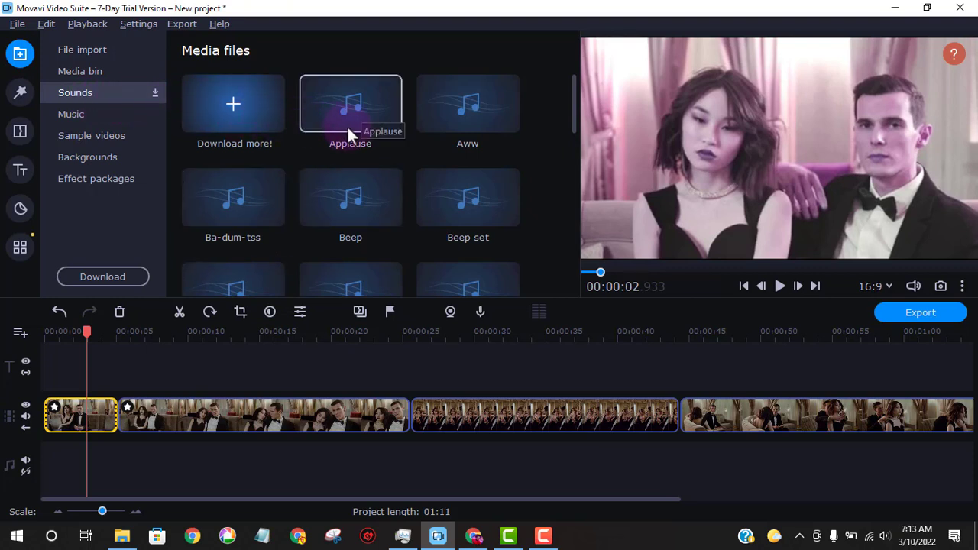
{"action": "left_click", "coordinate": [351, 100]}
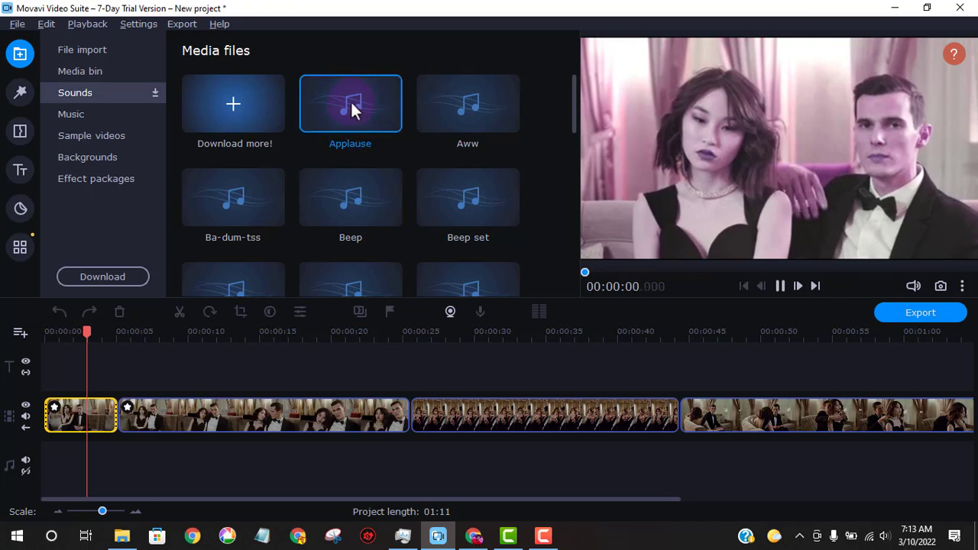
{"action": "left_click_drag", "start_coordinate": [354, 98], "coordinate": [48, 448]}
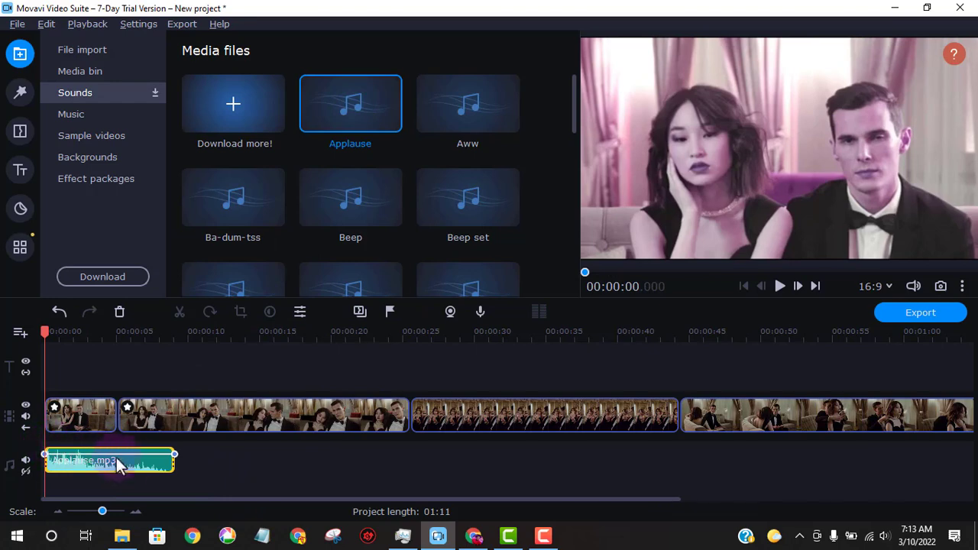
Trim the Applause audio to end with the first video clip and play the project from the beginning
{"action": "left_click_drag", "start_coordinate": [166, 468], "coordinate": [113, 464]}
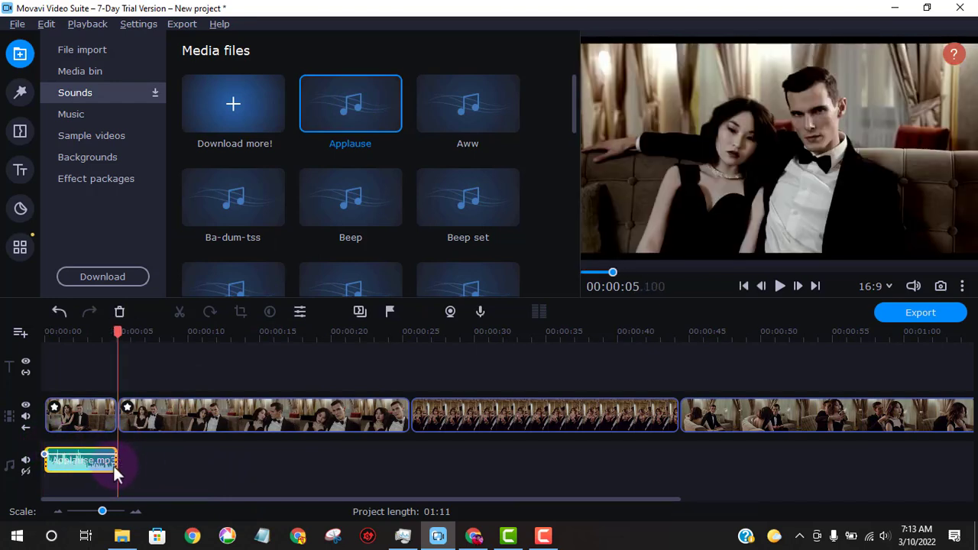
{"action": "left_click_drag", "start_coordinate": [116, 338], "coordinate": [46, 361]}
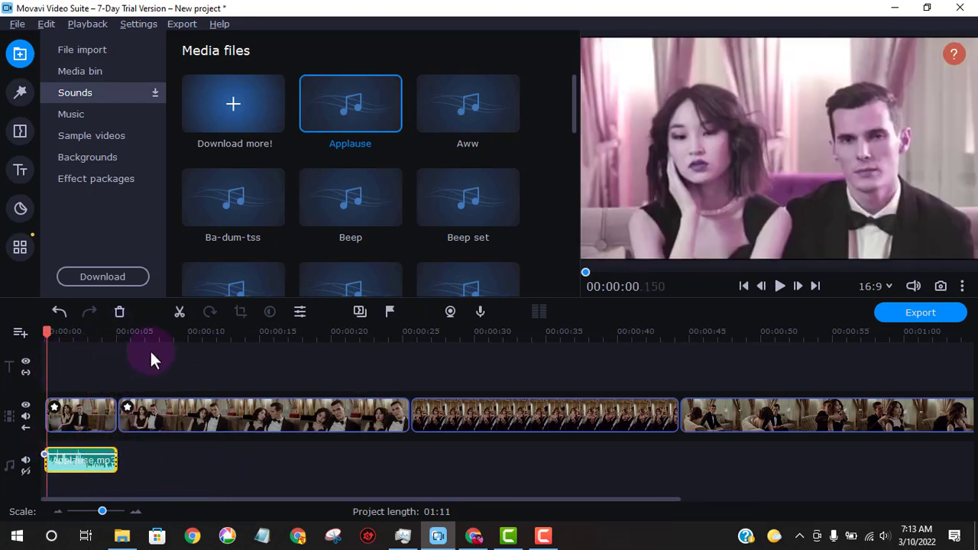
{"action": "left_click", "coordinate": [780, 287]}
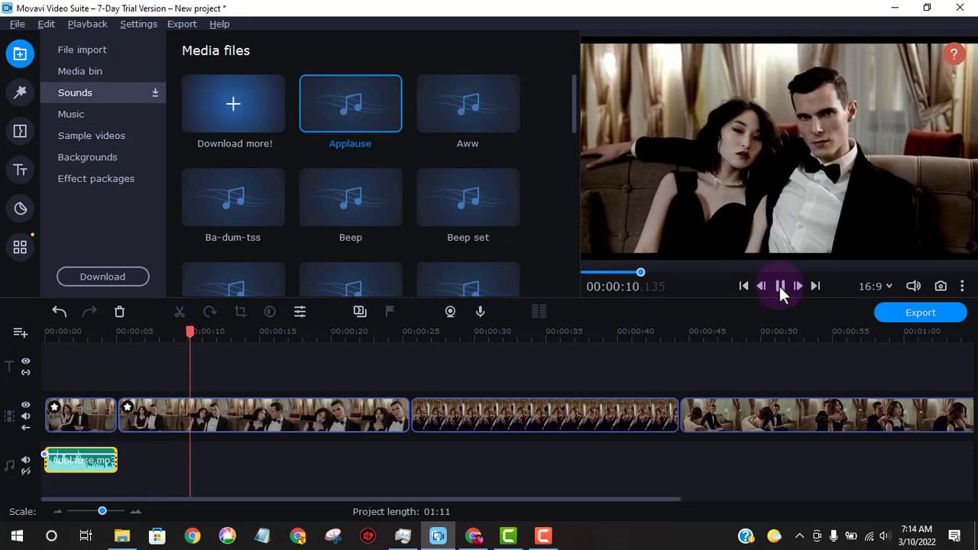
{"action": "scroll", "coordinate": [467, 233], "scroll_direction": "down", "scroll_amount": 1}
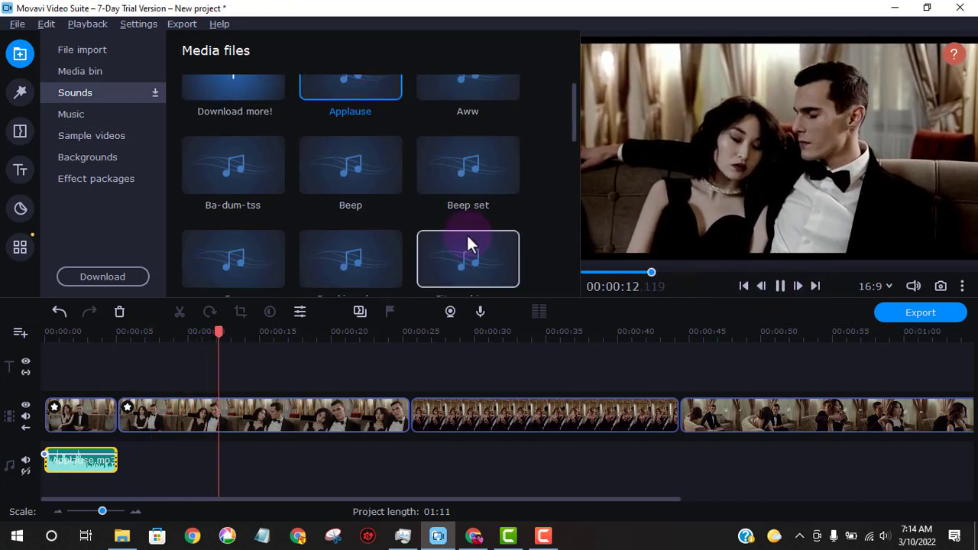
{"action": "scroll", "coordinate": [470, 243], "scroll_direction": "up", "scroll_amount": 1}
Browse the built-in music collection and download the Carefree Days track
{"action": "left_click", "coordinate": [86, 116]}
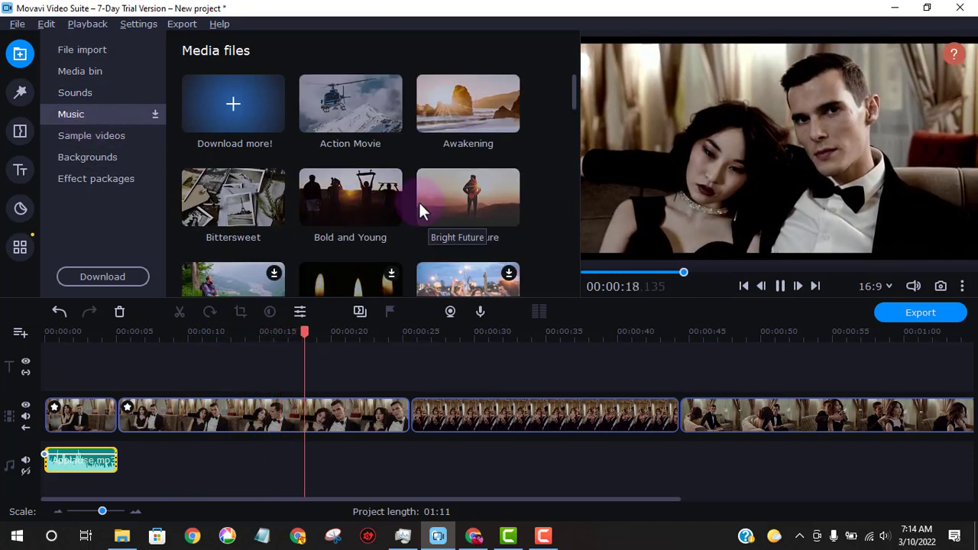
{"action": "scroll", "coordinate": [404, 241], "scroll_direction": "down", "scroll_amount": 1}
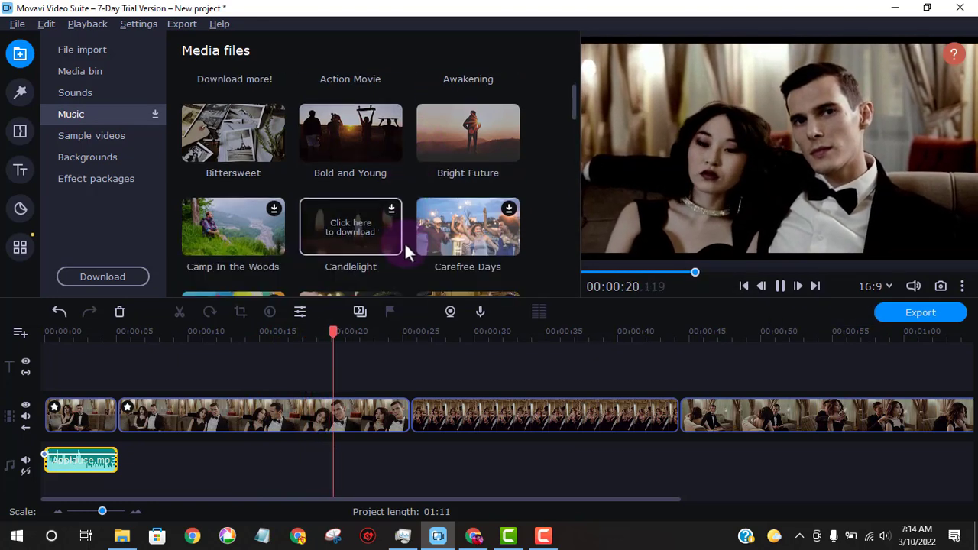
{"action": "scroll", "coordinate": [421, 237], "scroll_direction": "down", "scroll_amount": 1}
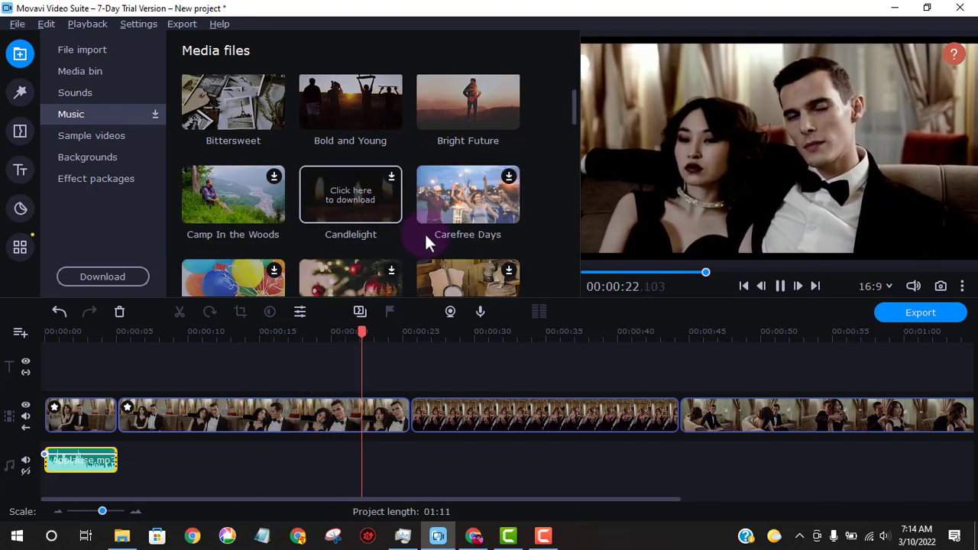
{"action": "left_click", "coordinate": [463, 205]}
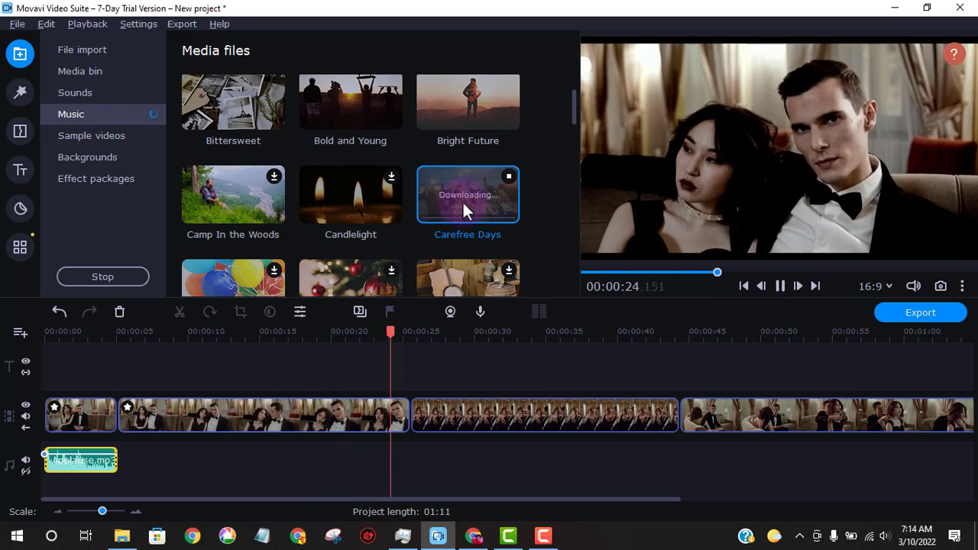
Add the Love Nest music to the audio track directly after the Applause sound and play it
{"action": "scroll", "coordinate": [463, 201], "scroll_direction": "down", "scroll_amount": 3}
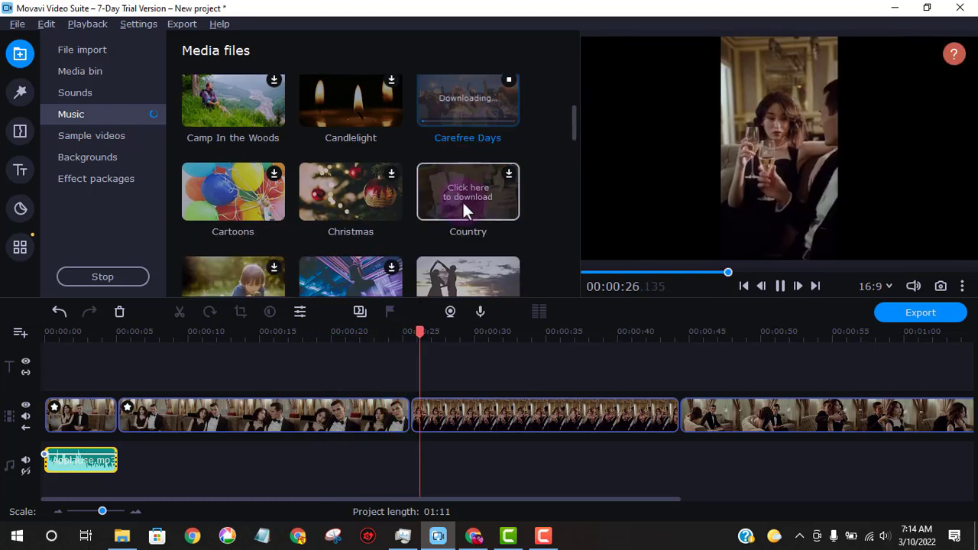
{"action": "scroll", "coordinate": [463, 202], "scroll_direction": "down", "scroll_amount": 3}
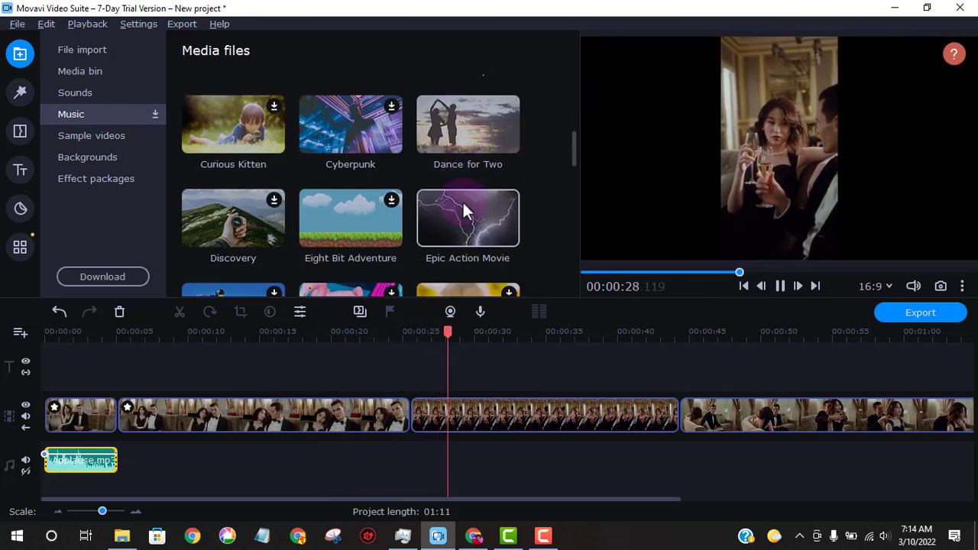
{"action": "scroll", "coordinate": [462, 200], "scroll_direction": "down", "scroll_amount": 4}
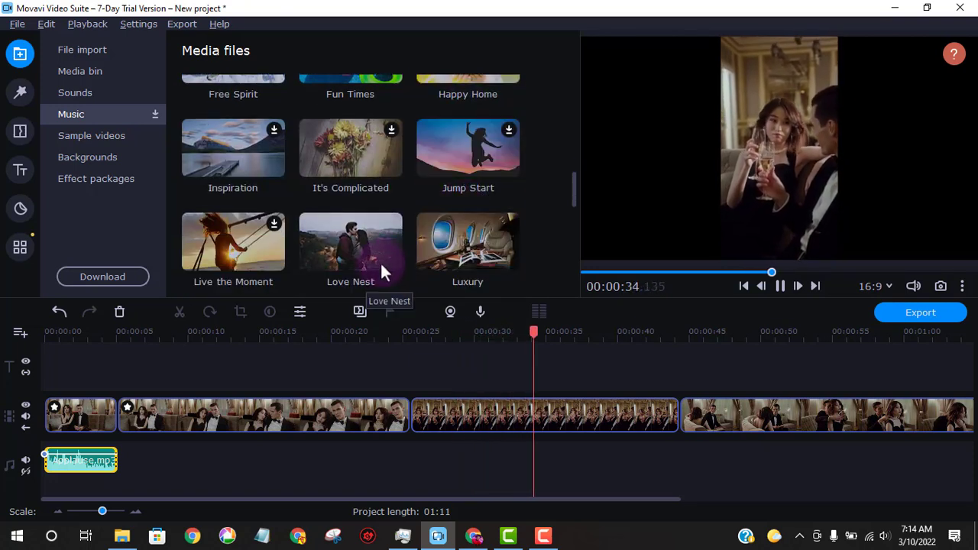
{"action": "key", "text": "space"}
{"action": "left_click", "coordinate": [348, 265]}
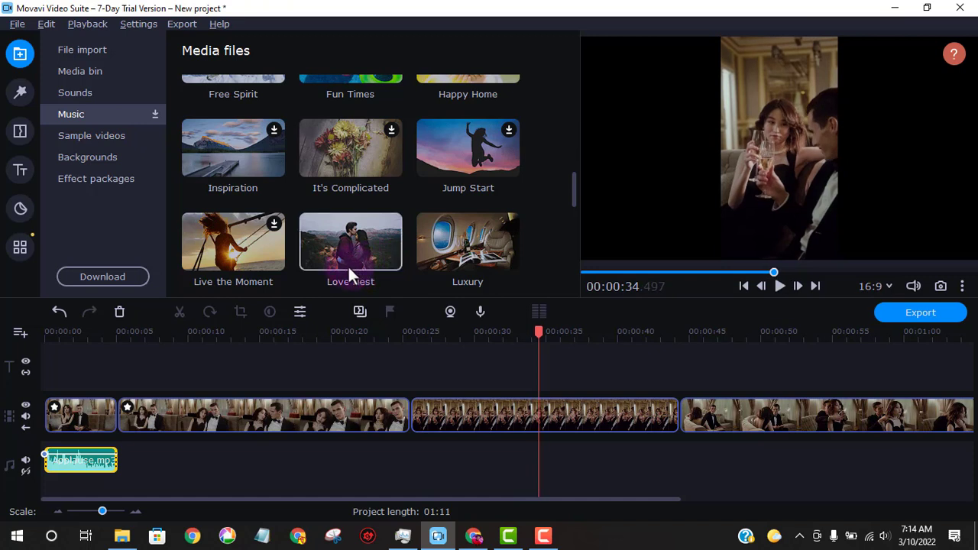
{"action": "left_click_drag", "start_coordinate": [356, 247], "coordinate": [140, 439]}
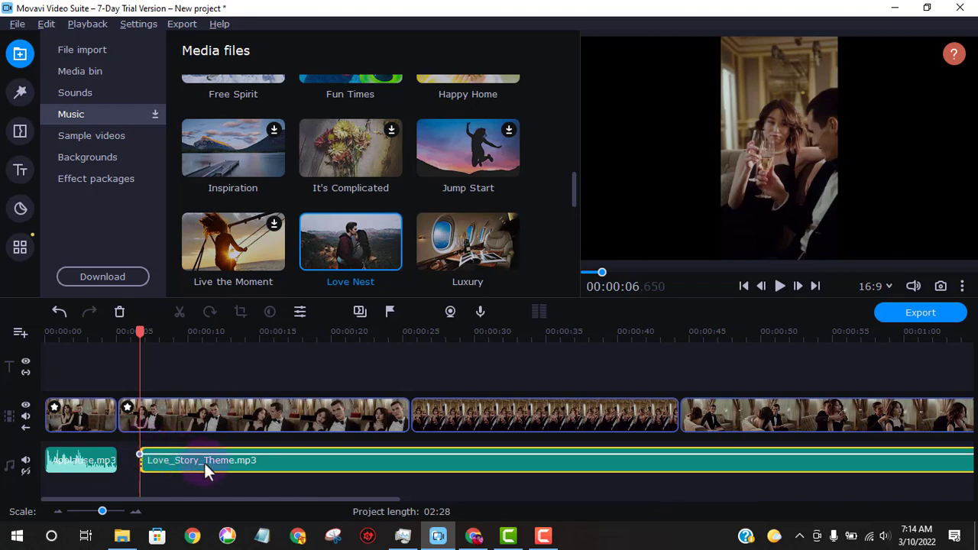
{"action": "left_click_drag", "start_coordinate": [204, 463], "coordinate": [183, 465]}
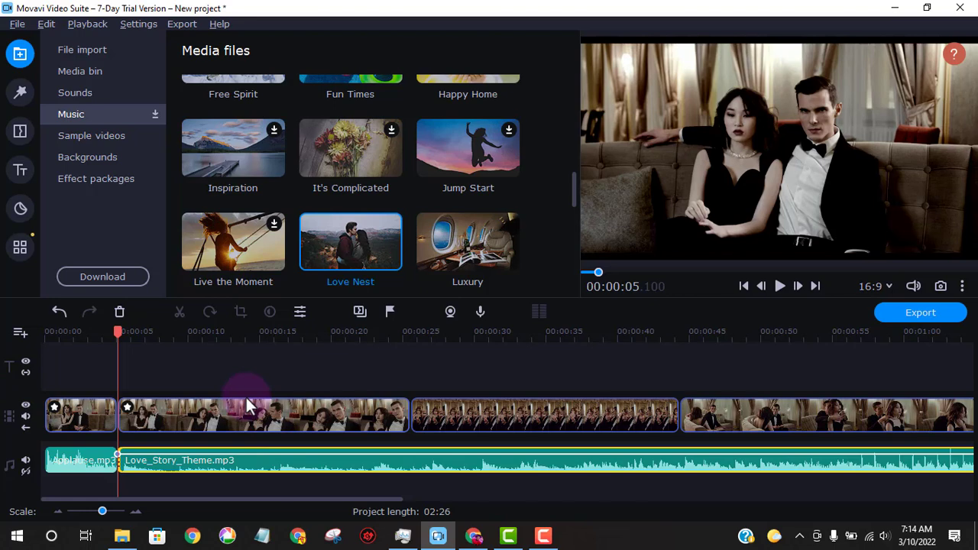
{"action": "left_click", "coordinate": [778, 288]}
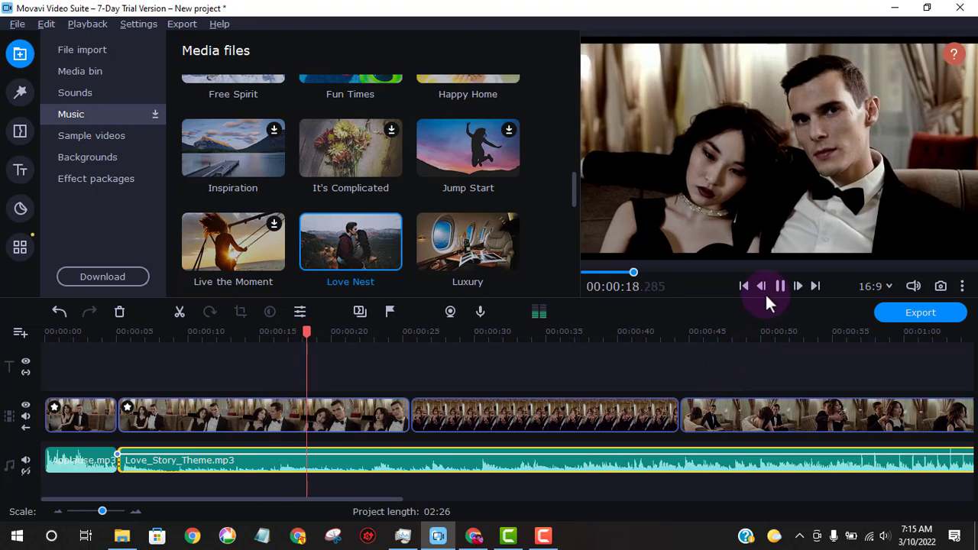
Try lowering the Love Nest music's volume to 87% and restore it to 100%
{"action": "left_click", "coordinate": [472, 457]}
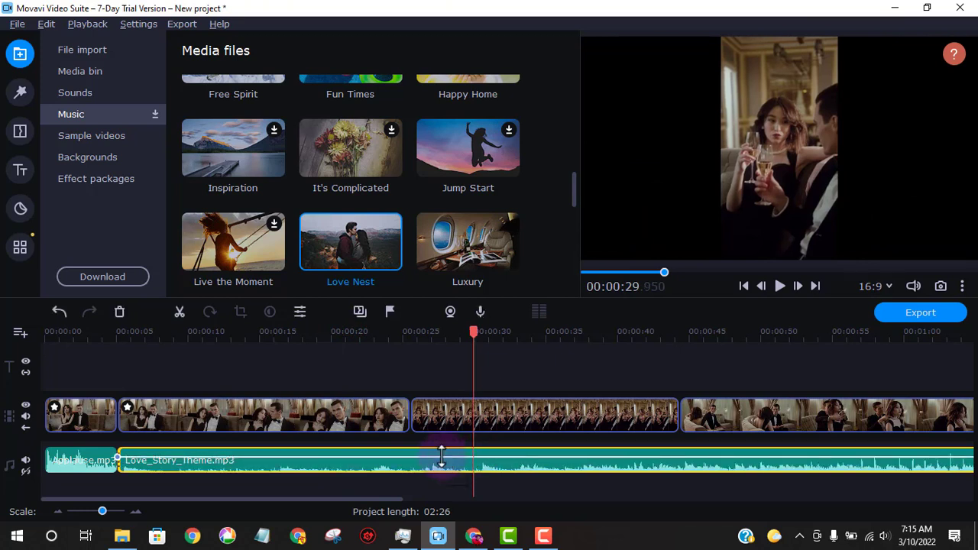
{"action": "left_click", "coordinate": [441, 457]}
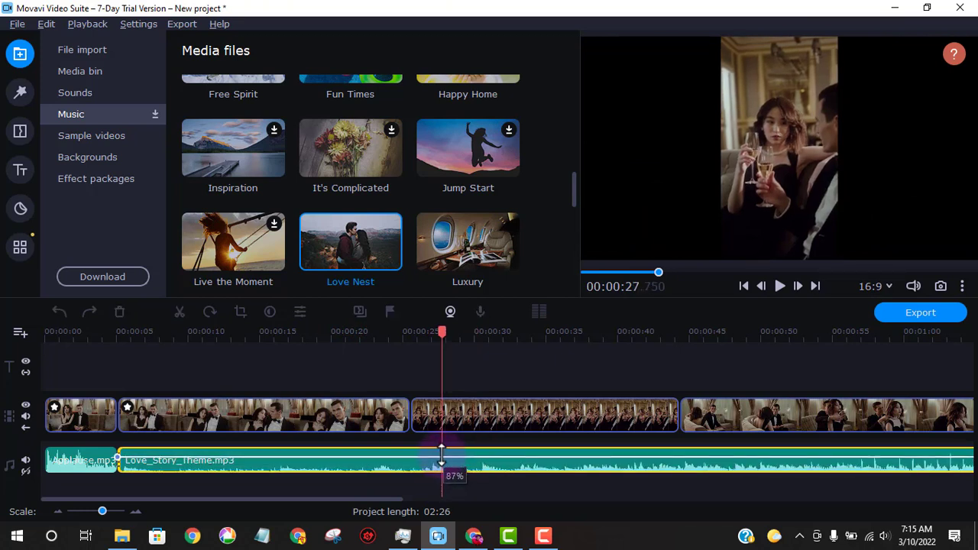
{"action": "left_click_drag", "start_coordinate": [442, 454], "coordinate": [442, 451]}
{"action": "left_click", "coordinate": [439, 441]}
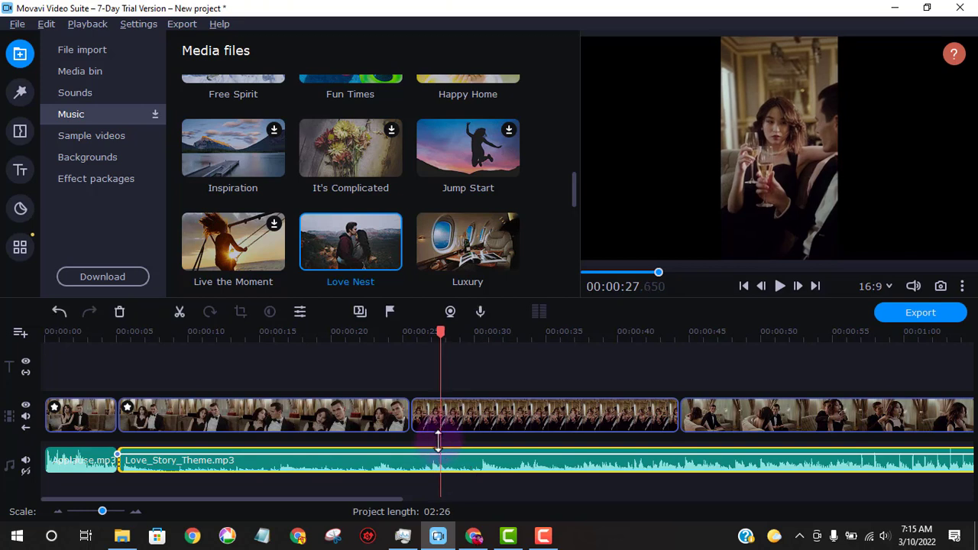
Lower the Love Nest music's volume line to about the middle of its audio clip and play a short part
{"action": "left_click", "coordinate": [435, 455]}
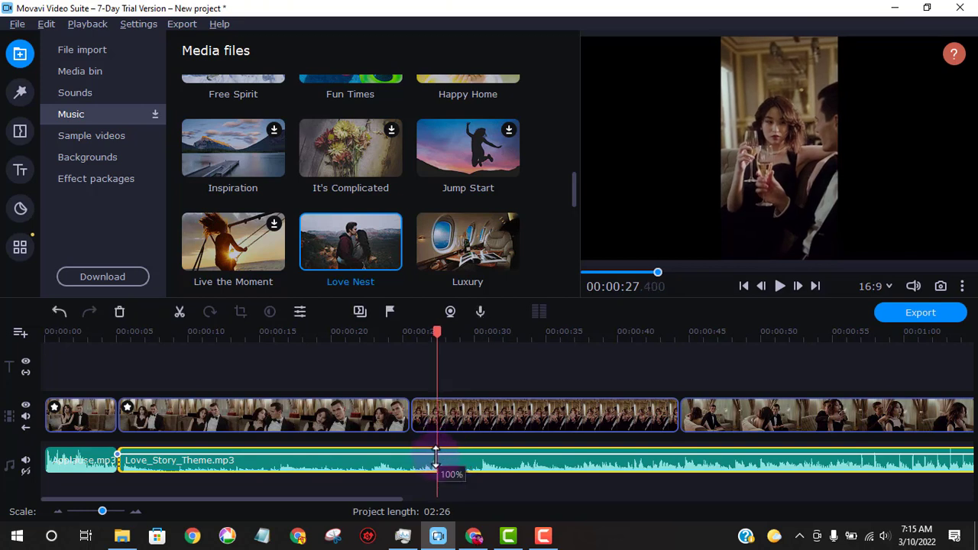
{"action": "left_click_drag", "start_coordinate": [436, 457], "coordinate": [438, 464]}
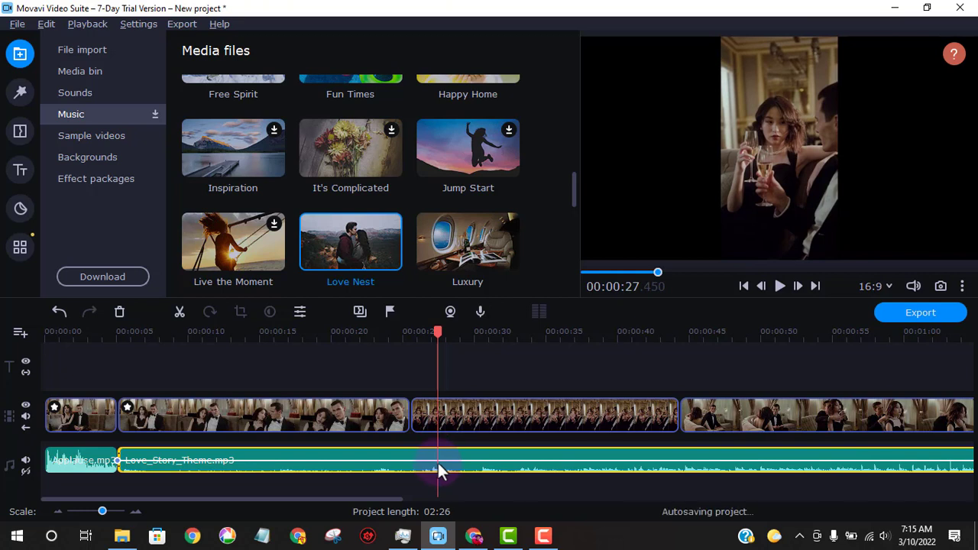
{"action": "left_click", "coordinate": [780, 287]}
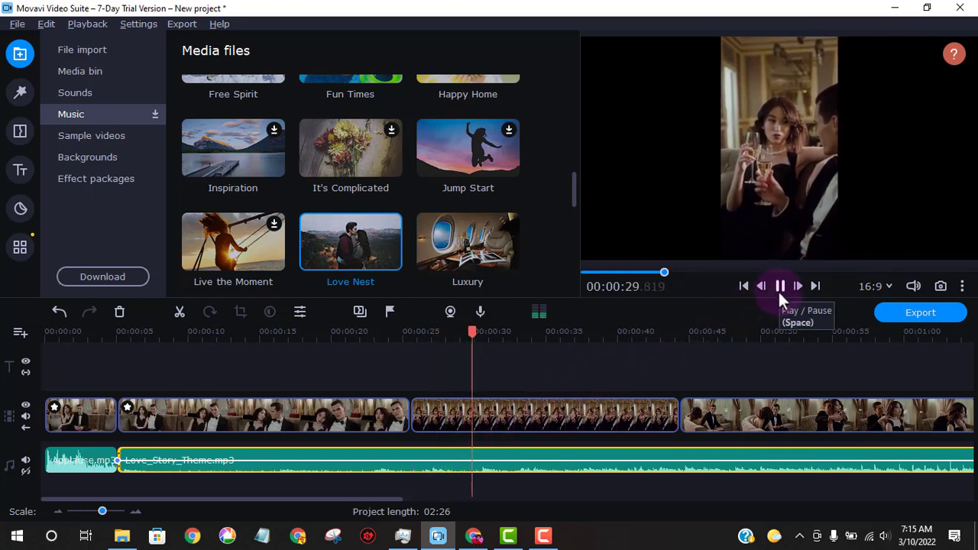
{"action": "left_click", "coordinate": [779, 288]}
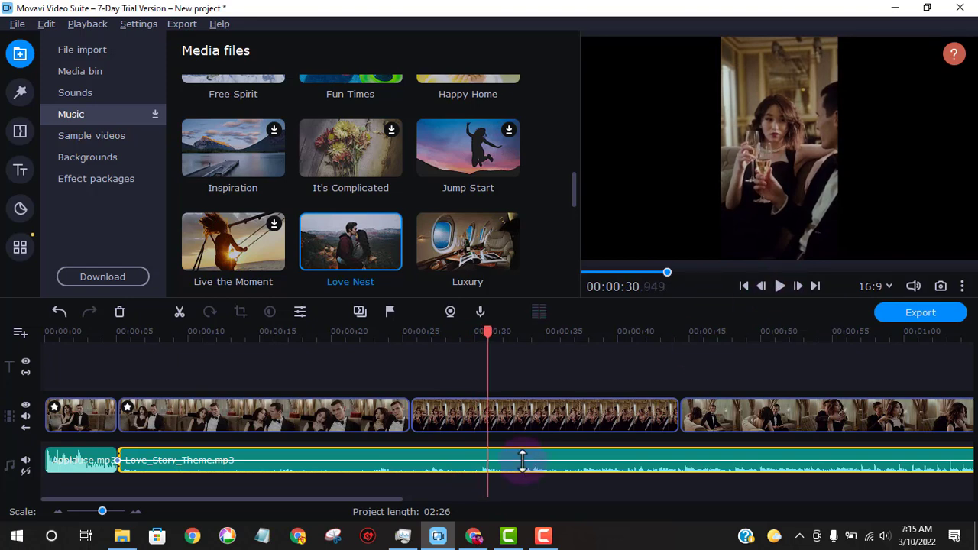
Raise the Love Nest music's volume line near the top of its audio clip and play a short part
{"action": "left_click_drag", "start_coordinate": [523, 462], "coordinate": [525, 424]}
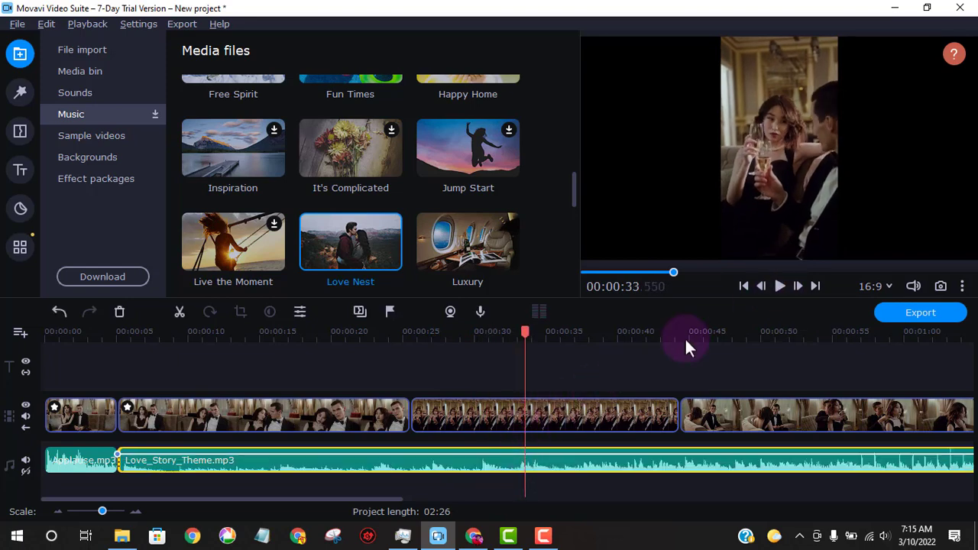
{"action": "left_click", "coordinate": [778, 288]}
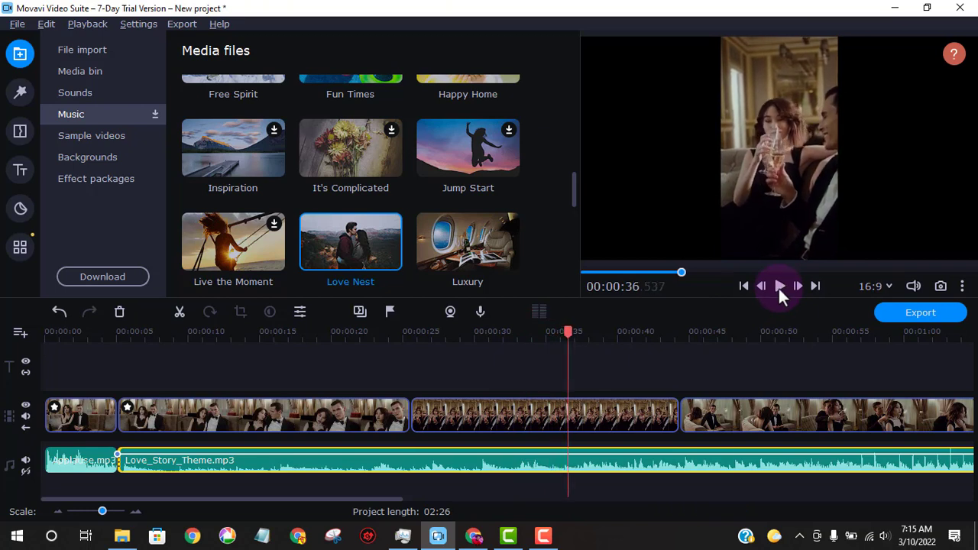
Browse the built-in sample videos and select the Countdown 2 clip
{"action": "left_click", "coordinate": [111, 139]}
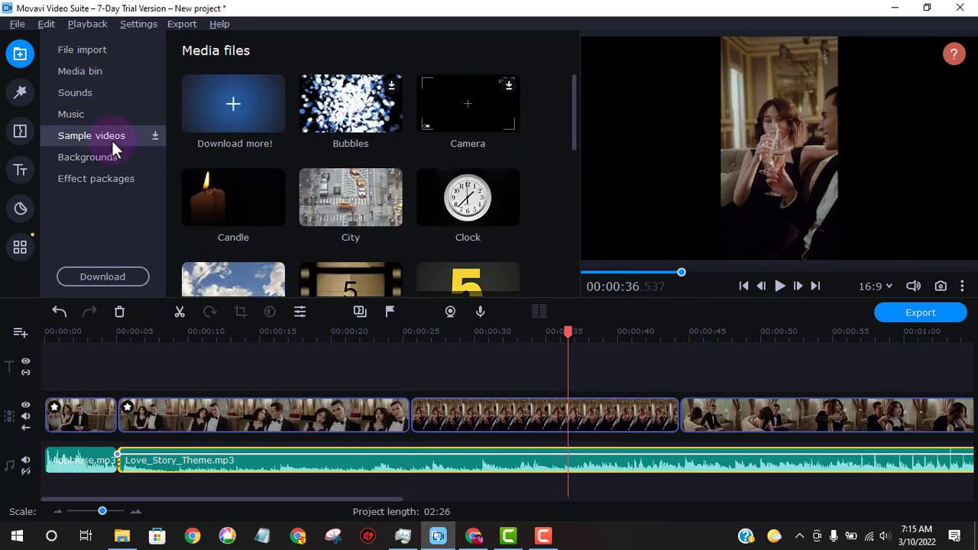
{"action": "left_click", "coordinate": [136, 415]}
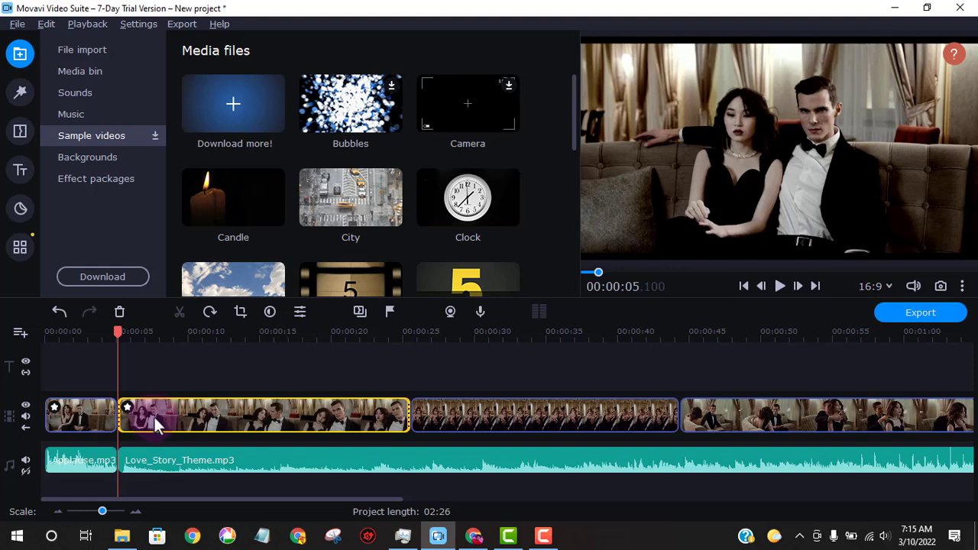
{"action": "scroll", "coordinate": [459, 227], "scroll_direction": "down", "scroll_amount": 1}
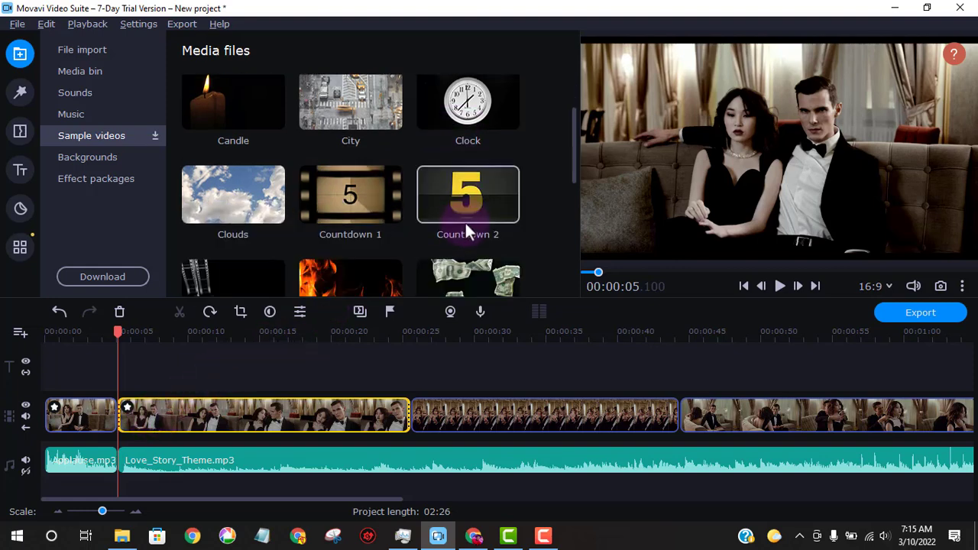
{"action": "scroll", "coordinate": [468, 228], "scroll_direction": "down", "scroll_amount": 1}
{"action": "scroll", "coordinate": [468, 228], "scroll_direction": "up", "scroll_amount": 2}
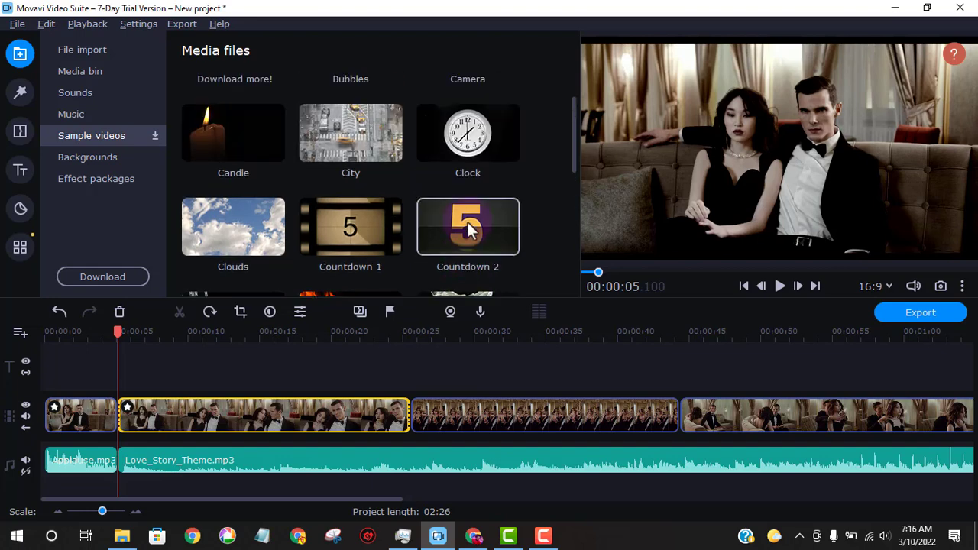
{"action": "left_click_drag", "start_coordinate": [469, 230], "coordinate": [431, 223]}
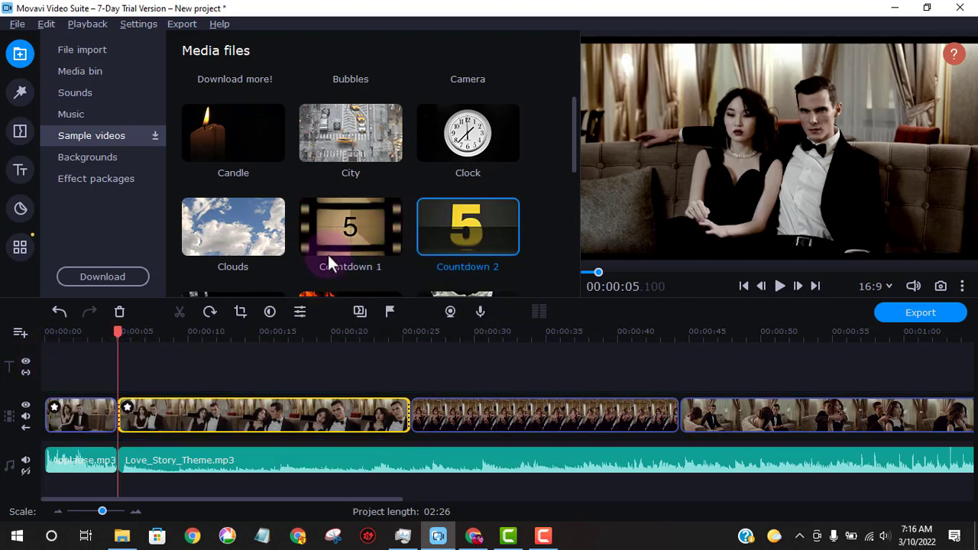
Add an extra video track above the main video track and check the timeline's track layout
{"action": "right_click", "coordinate": [59, 373]}
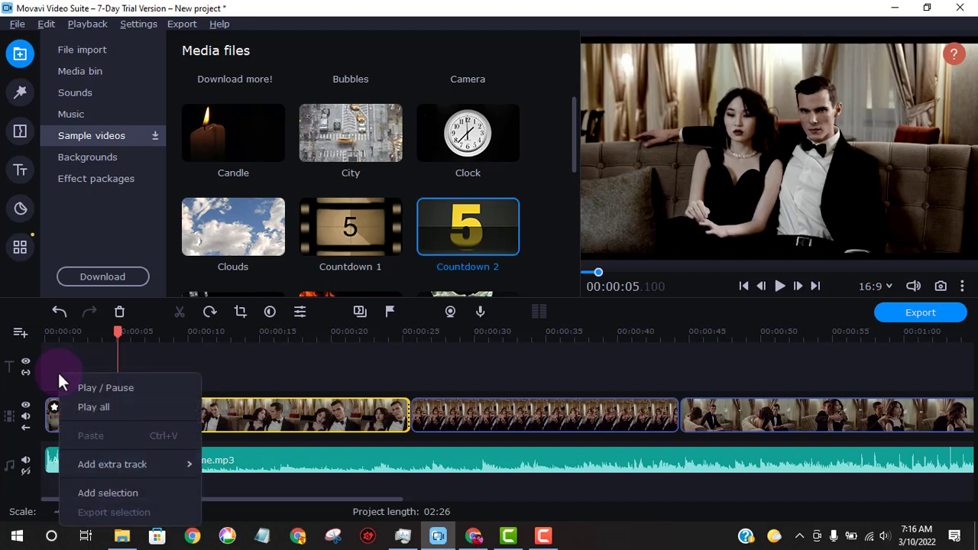
{"action": "mouse_move", "coordinate": [139, 463]}
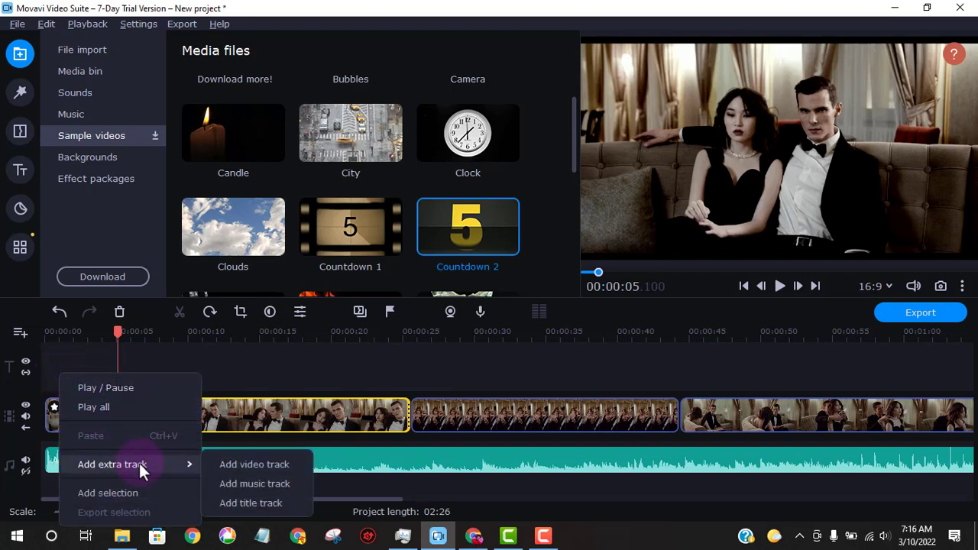
{"action": "left_click", "coordinate": [242, 463]}
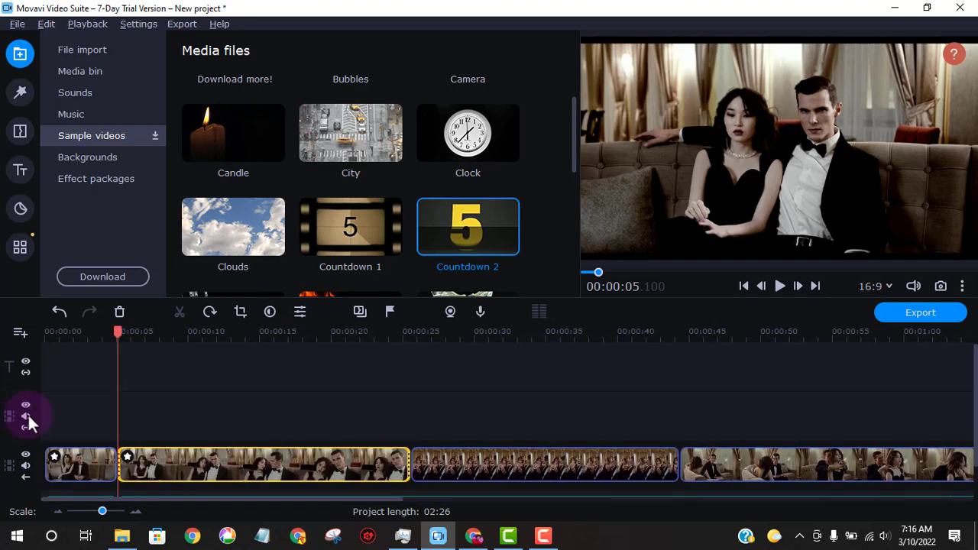
{"action": "scroll", "coordinate": [969, 441], "scroll_direction": "down", "scroll_amount": 1}
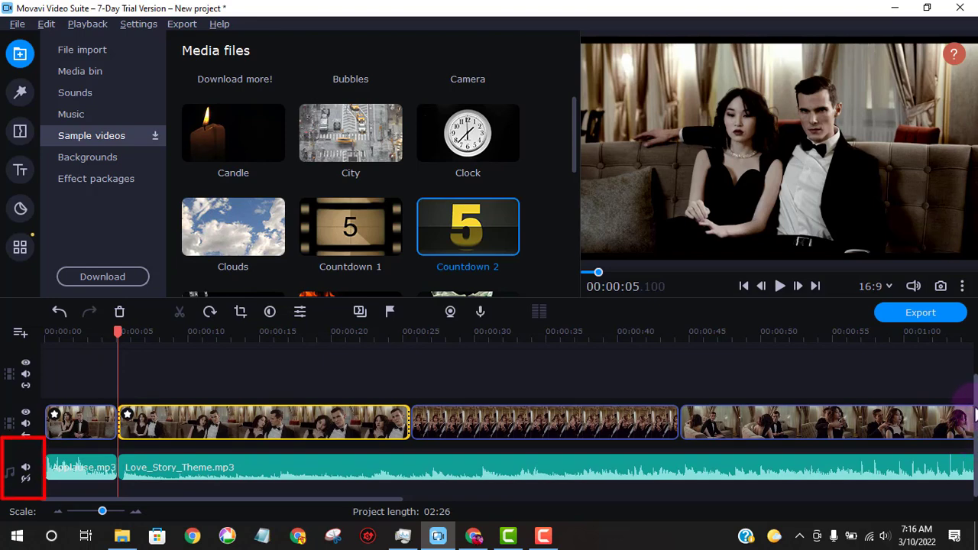
{"action": "scroll", "coordinate": [976, 414], "scroll_direction": "up", "scroll_amount": 1}
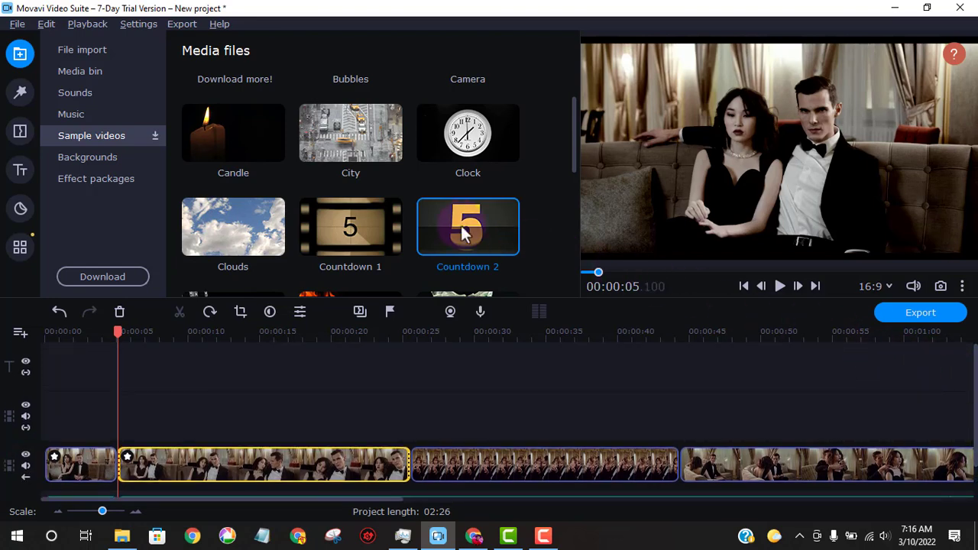
Place the Countdown 2 sample at the start of the extra video track and play through it
{"action": "left_click_drag", "start_coordinate": [461, 225], "coordinate": [43, 395]}
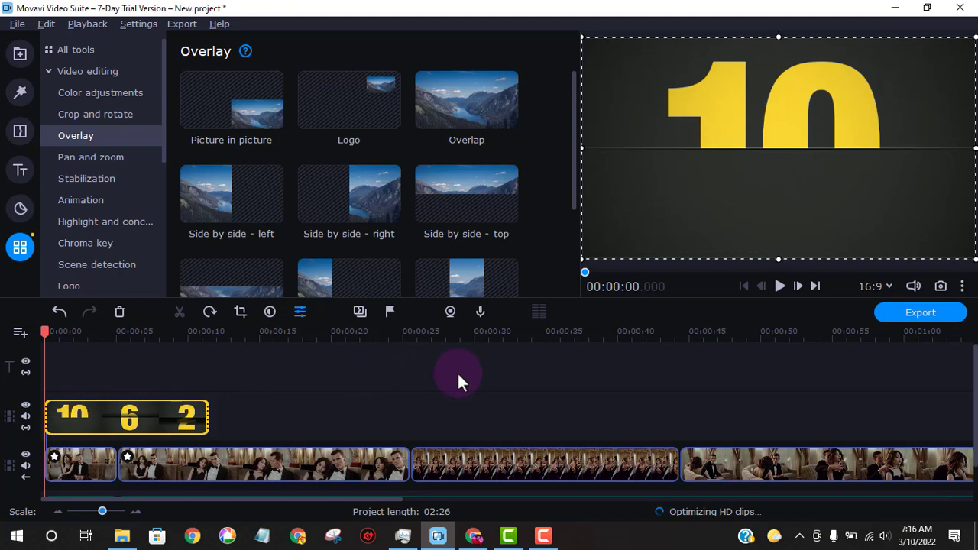
{"action": "left_click", "coordinate": [780, 284]}
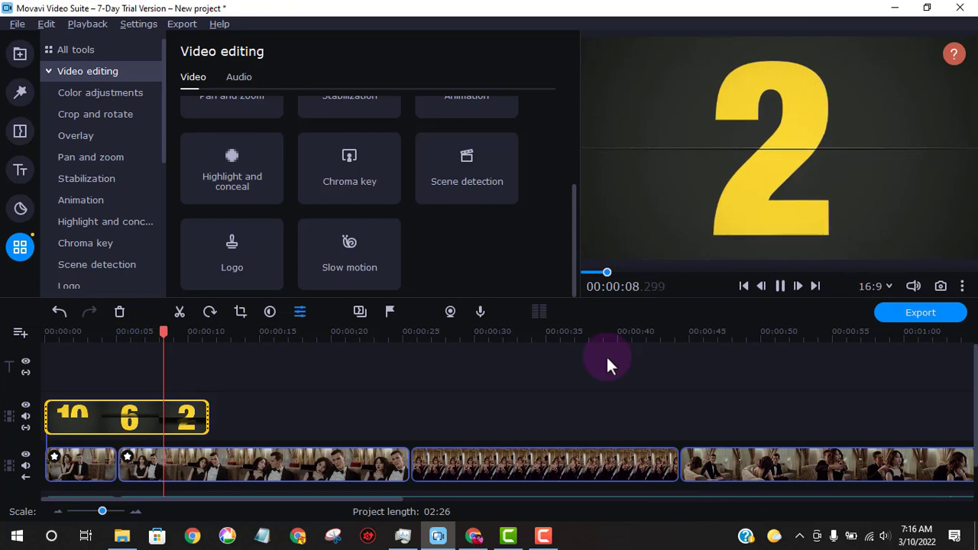
{"action": "left_click", "coordinate": [778, 287]}
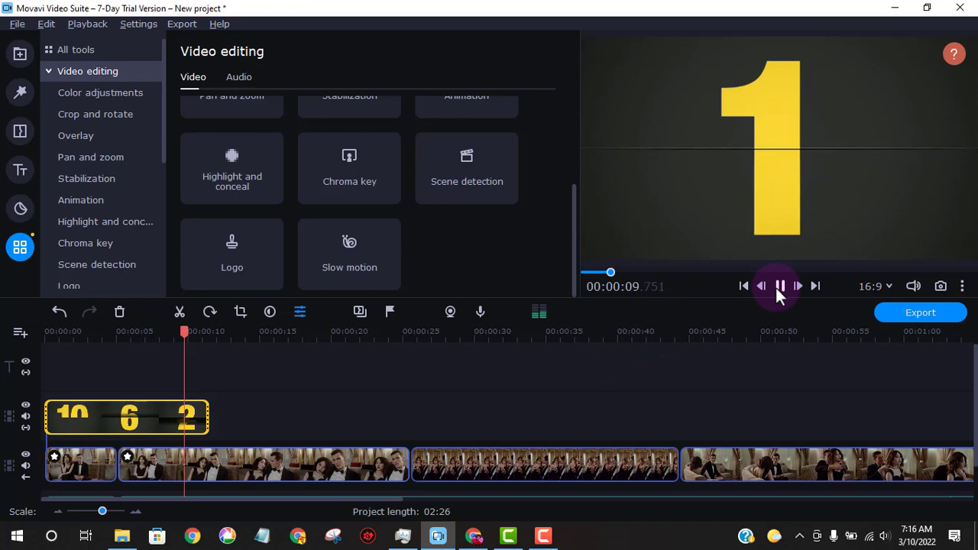
{"action": "left_click", "coordinate": [778, 287]}
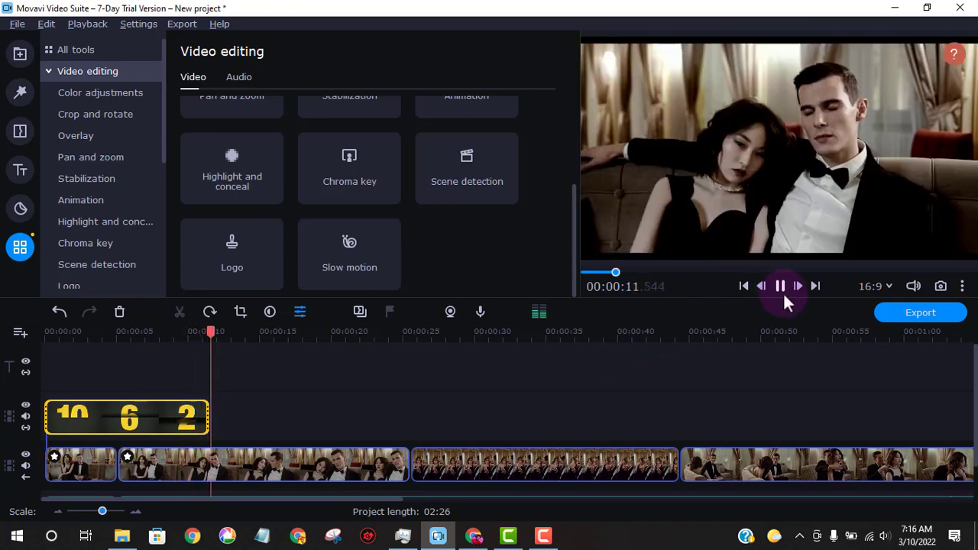
{"action": "left_click", "coordinate": [784, 294]}
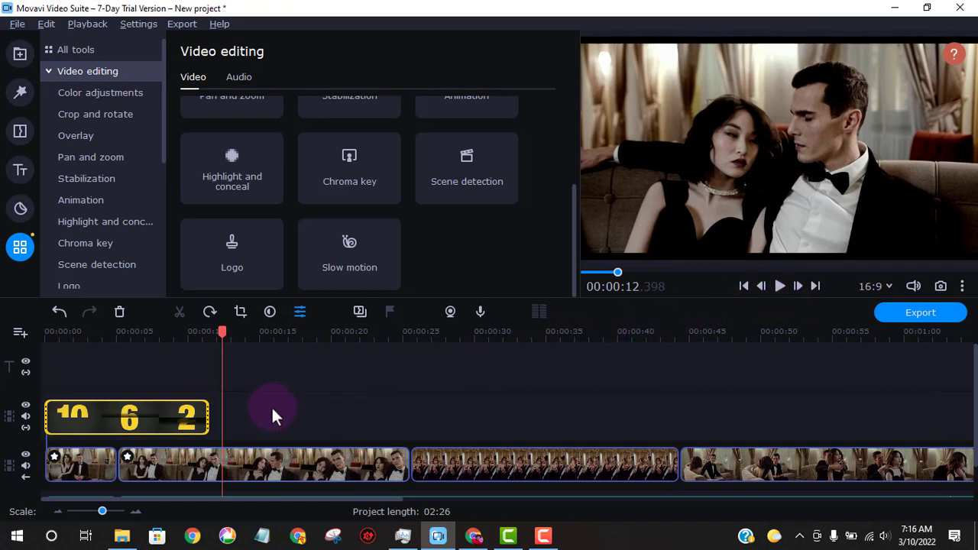
Trim the end of the Countdown 2 clip so it lasts about 1.5 seconds
{"action": "left_click", "coordinate": [209, 420]}
{"action": "left_click", "coordinate": [201, 419]}
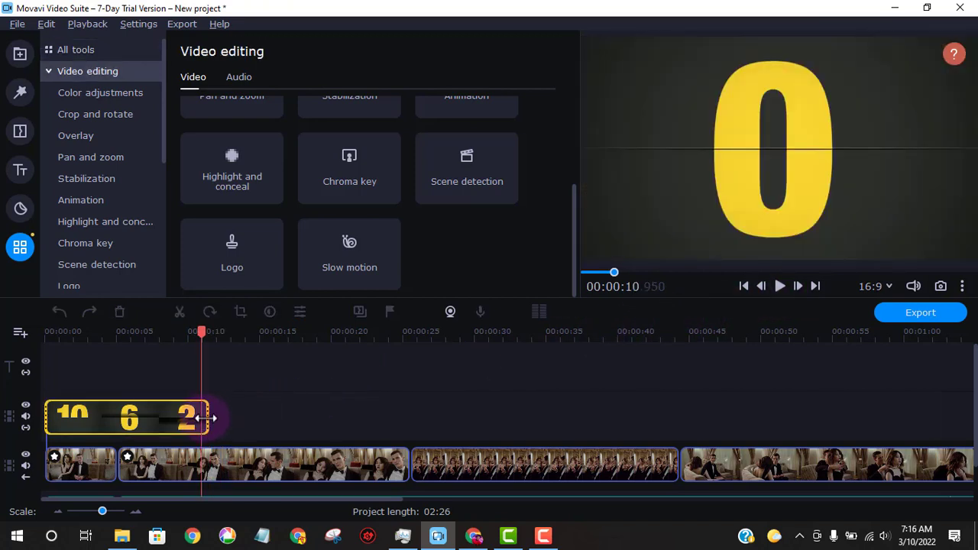
{"action": "left_click_drag", "start_coordinate": [201, 419], "coordinate": [67, 417]}
Try to shift all clips on the timeline together to a later start time
{"action": "left_click", "coordinate": [96, 470]}
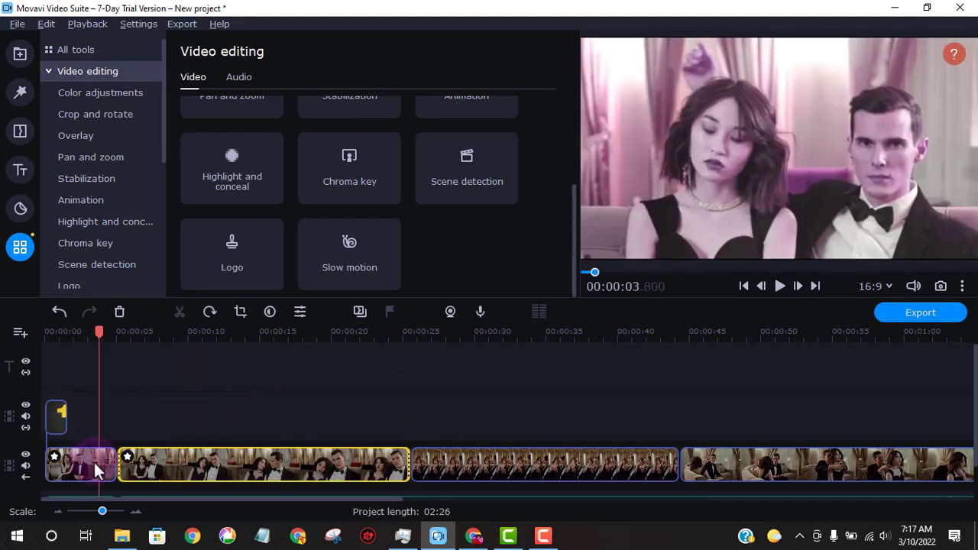
{"action": "left_click", "coordinate": [95, 470]}
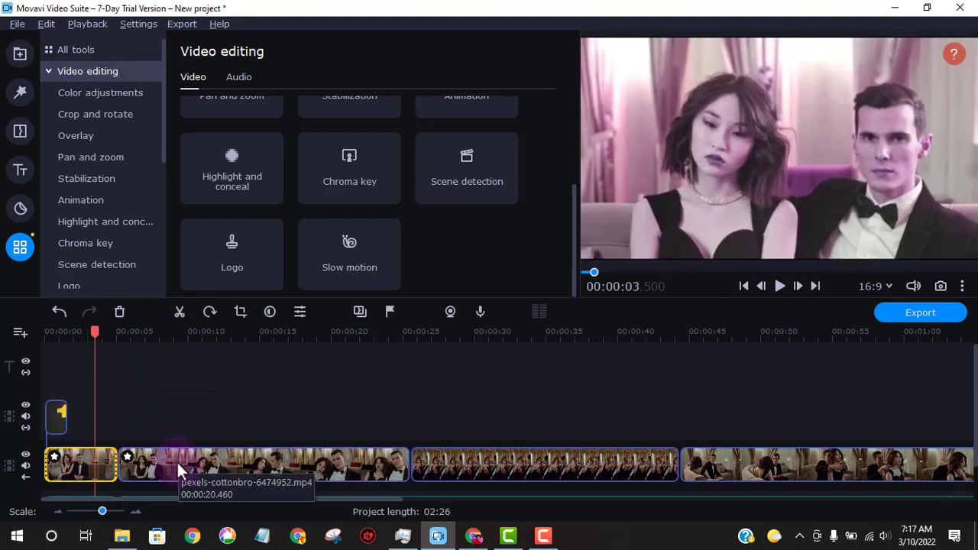
{"action": "key", "text": "ctrl+a"}
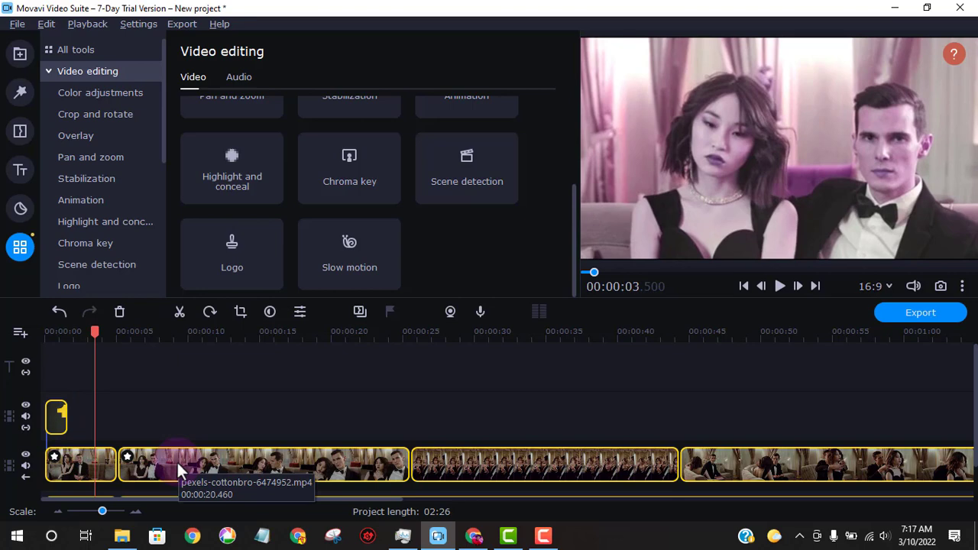
{"action": "left_click_drag", "start_coordinate": [181, 465], "coordinate": [252, 464]}
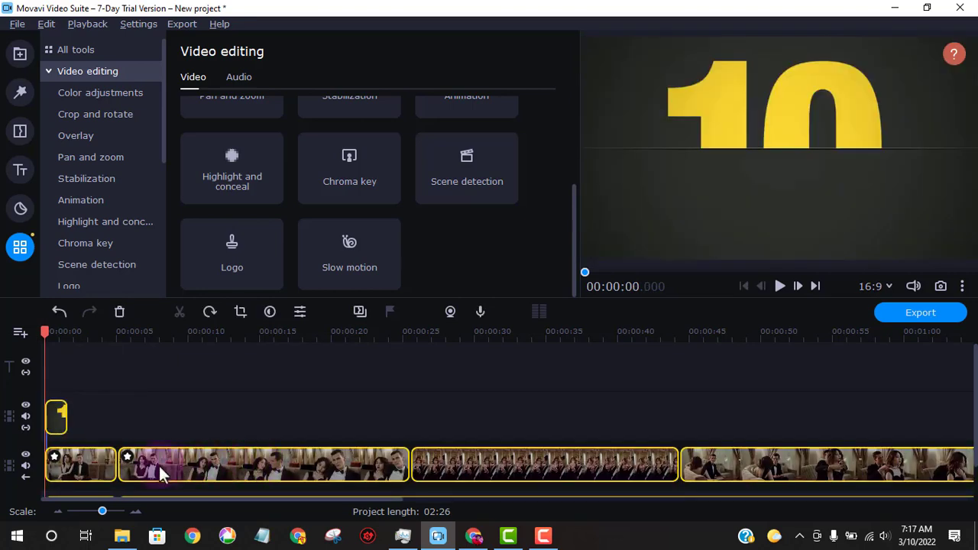
{"action": "left_click_drag", "start_coordinate": [158, 464], "coordinate": [289, 464]}
{"action": "scroll", "coordinate": [219, 443], "scroll_direction": "right", "scroll_amount": 3}
{"action": "scroll", "coordinate": [219, 443], "scroll_direction": "left", "scroll_amount": 3}
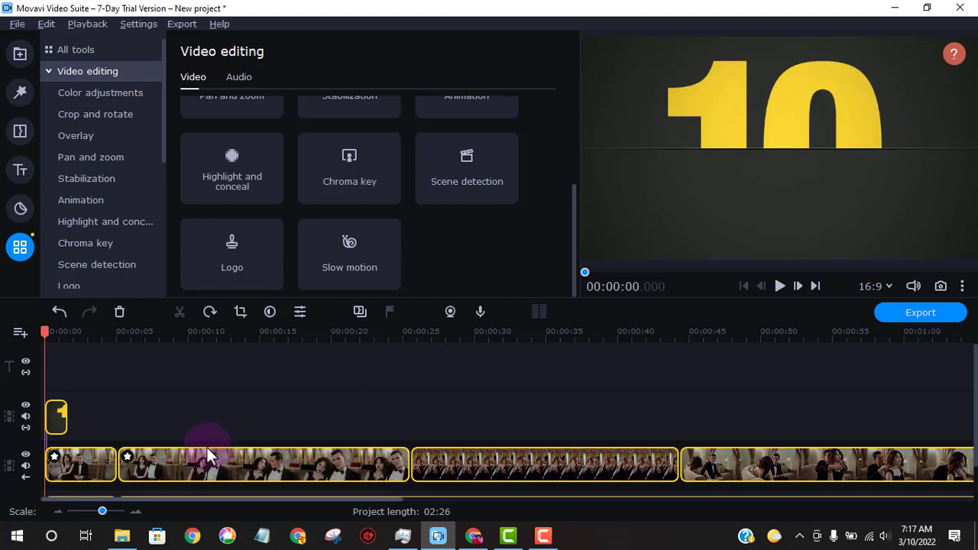
Zoom the timeline out until the whole project, including the end of the Love Nest music, fits in view
{"action": "left_click_drag", "start_coordinate": [105, 518], "coordinate": [102, 520]}
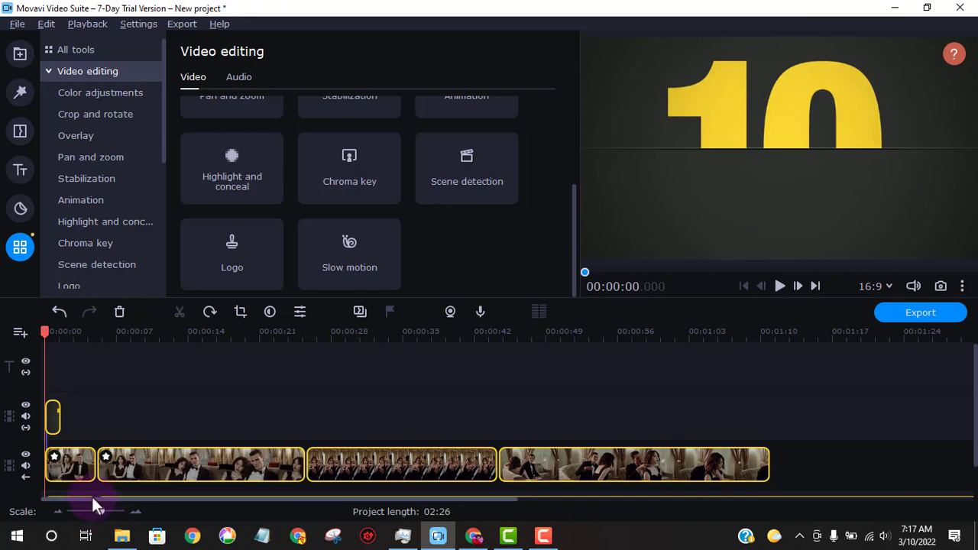
{"action": "scroll", "coordinate": [954, 388], "scroll_direction": "down", "scroll_amount": 2}
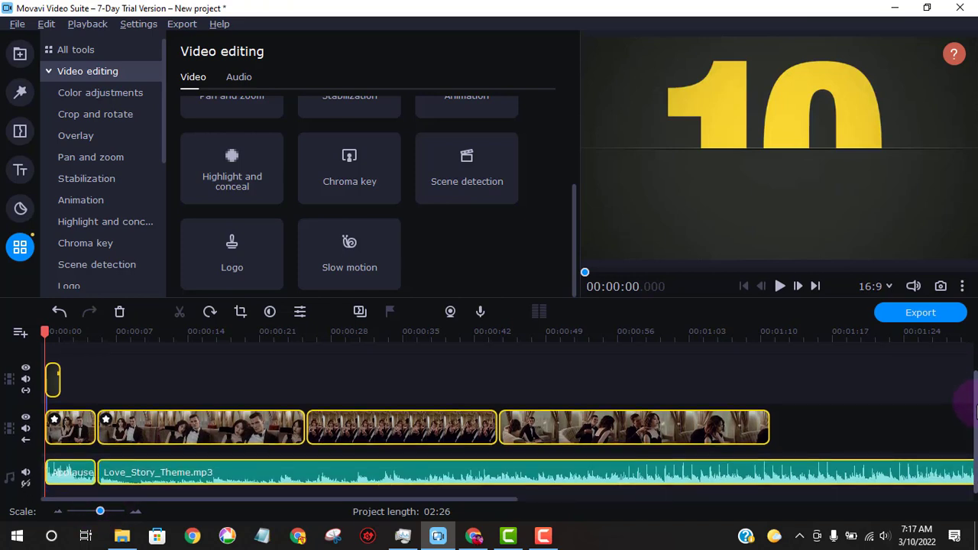
{"action": "mouse_move", "coordinate": [100, 513]}
{"action": "left_mouse_down"}
{"action": "mouse_move", "coordinate": [93, 518]}
{"action": "mouse_move", "coordinate": [127, 515]}
{"action": "mouse_move", "coordinate": [96, 516]}
{"action": "left_mouse_up"}
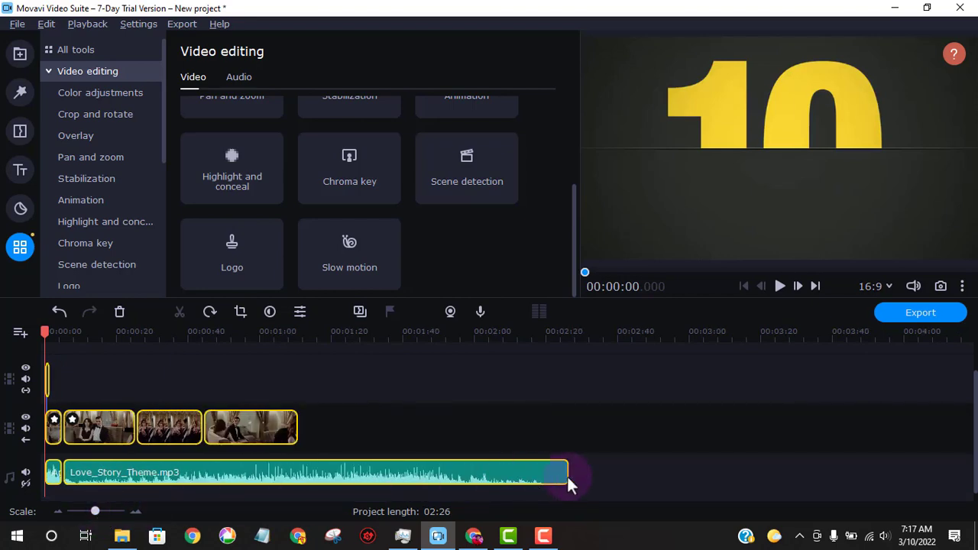
{"action": "left_click", "coordinate": [543, 536]}
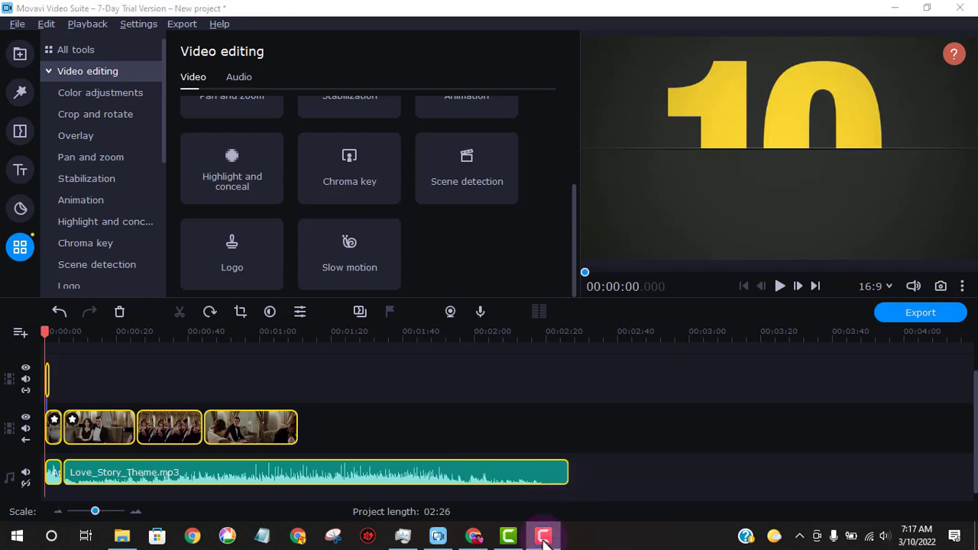
{"action": "left_click", "coordinate": [544, 538]}
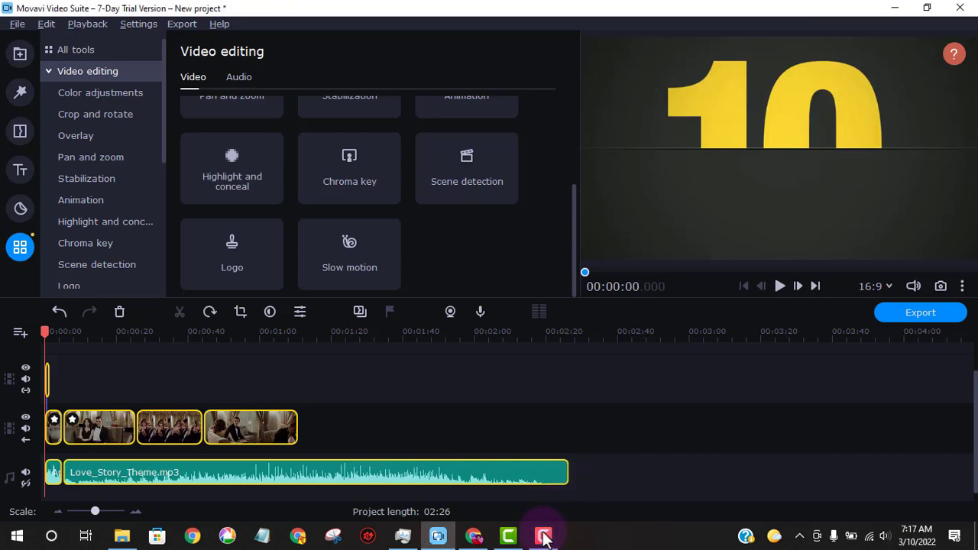
Add the Chalkboard background after the last clip on the main video track and play a short part
{"action": "left_click", "coordinate": [20, 55]}
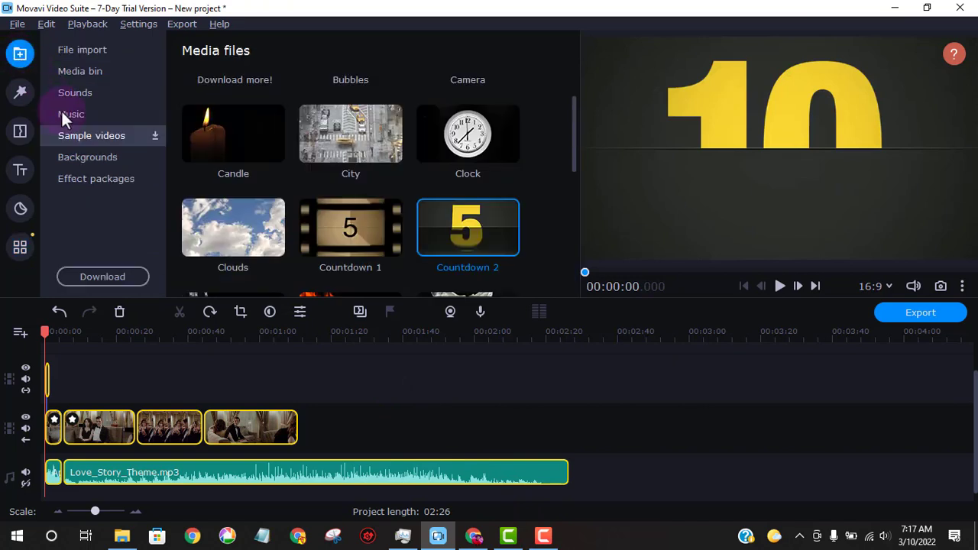
{"action": "left_click", "coordinate": [97, 158]}
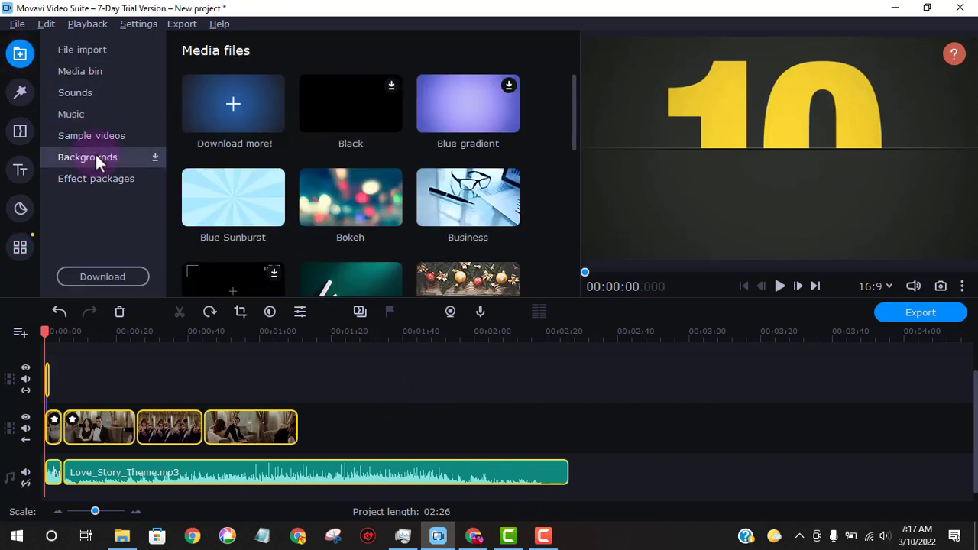
{"action": "scroll", "coordinate": [270, 204], "scroll_direction": "down", "scroll_amount": 1}
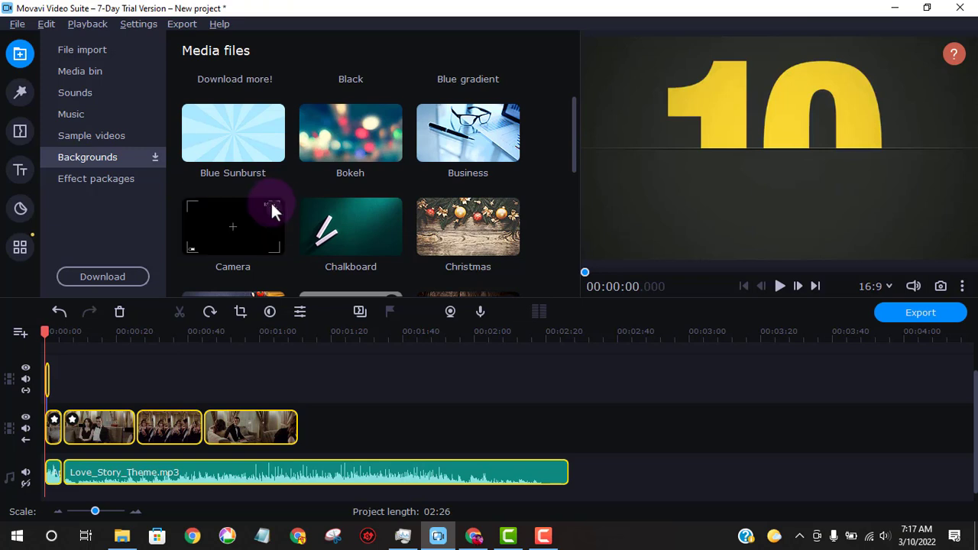
{"action": "scroll", "coordinate": [458, 205], "scroll_direction": "up", "scroll_amount": 1}
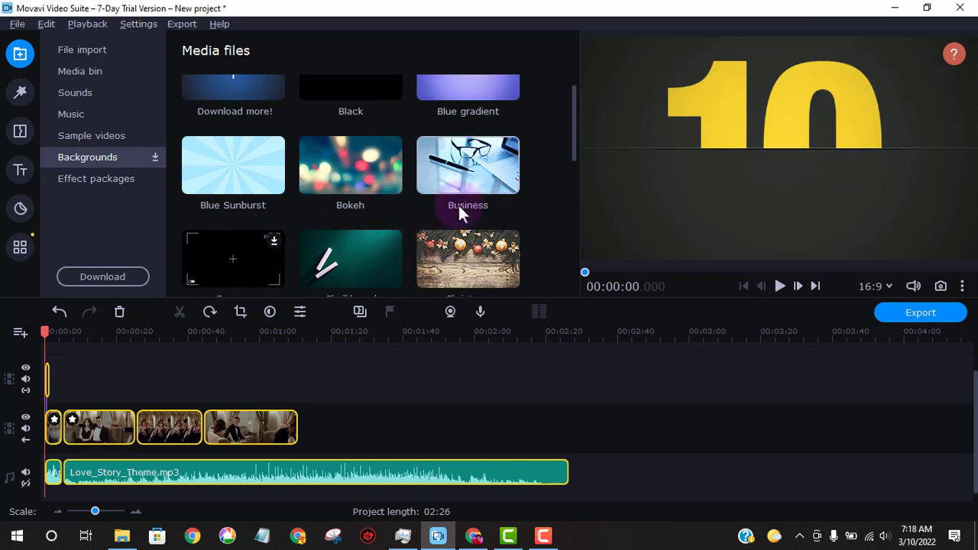
{"action": "left_click_drag", "start_coordinate": [358, 252], "coordinate": [586, 453]}
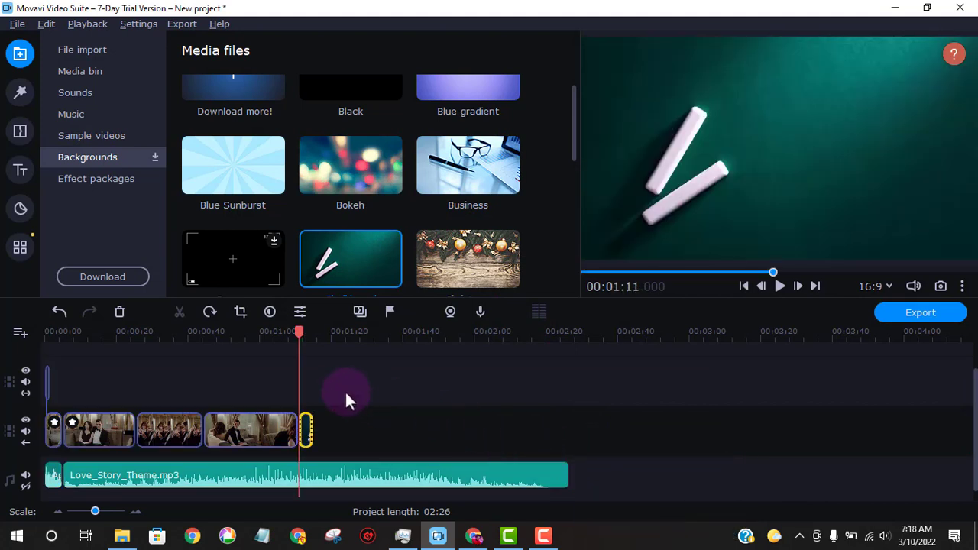
{"action": "key", "text": "space"}
{"action": "key", "text": "space"}
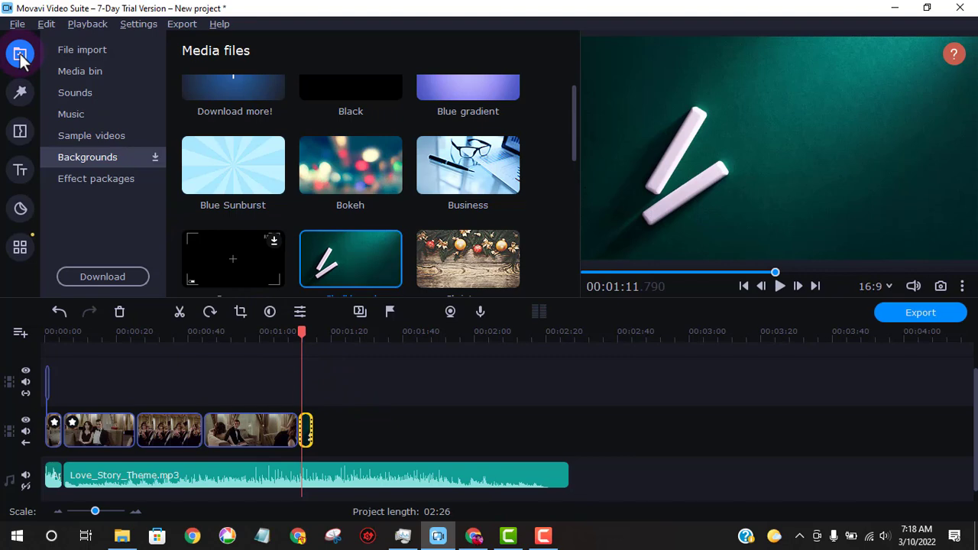
Import pexels-wolfgang-langer-5257103 from the CHROME DOWNLOADS folder and place it after the Chalkboard background on the main video track
{"action": "left_click", "coordinate": [81, 51]}
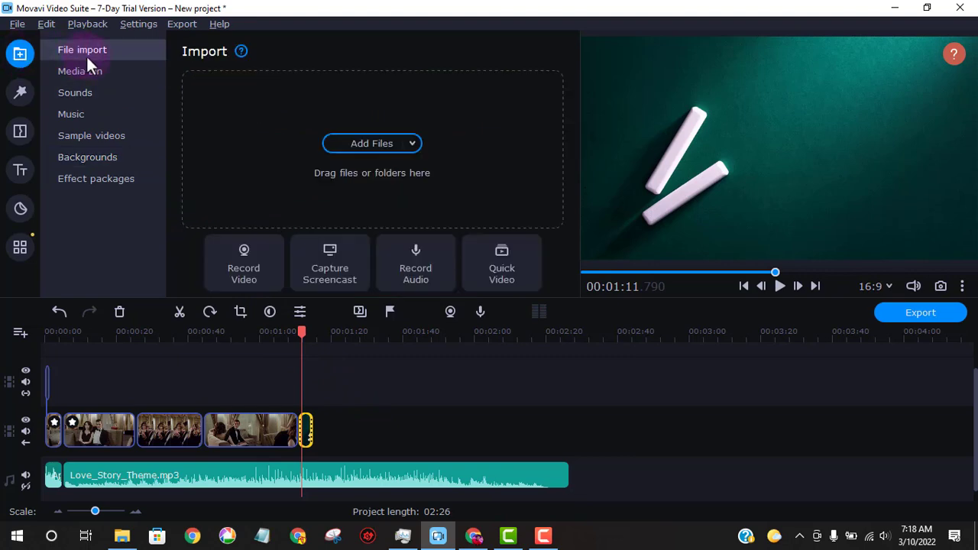
{"action": "left_click", "coordinate": [358, 145]}
{"action": "scroll", "coordinate": [594, 281], "scroll_direction": "down", "scroll_amount": 2}
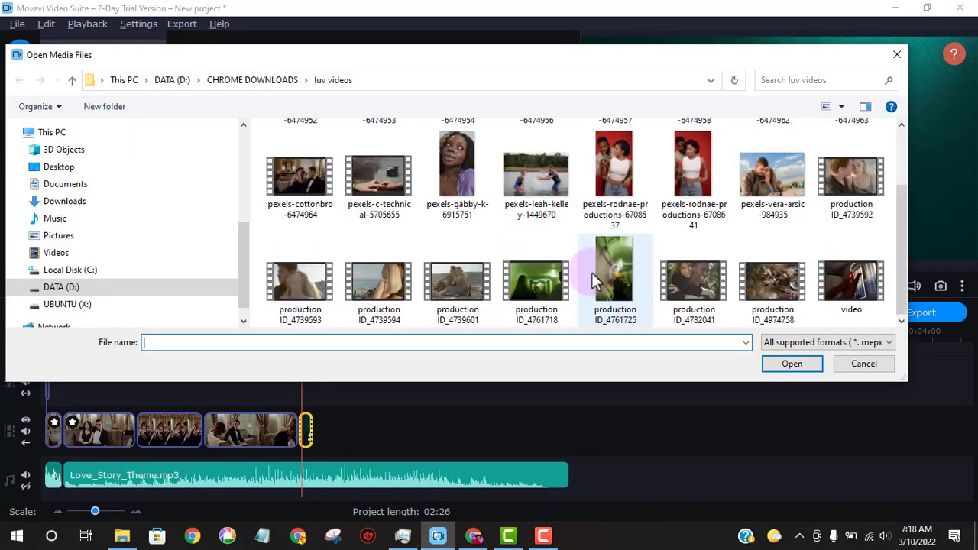
{"action": "left_click", "coordinate": [572, 269]}
{"action": "key", "text": "BackSpace"}
{"action": "left_click", "coordinate": [593, 175]}
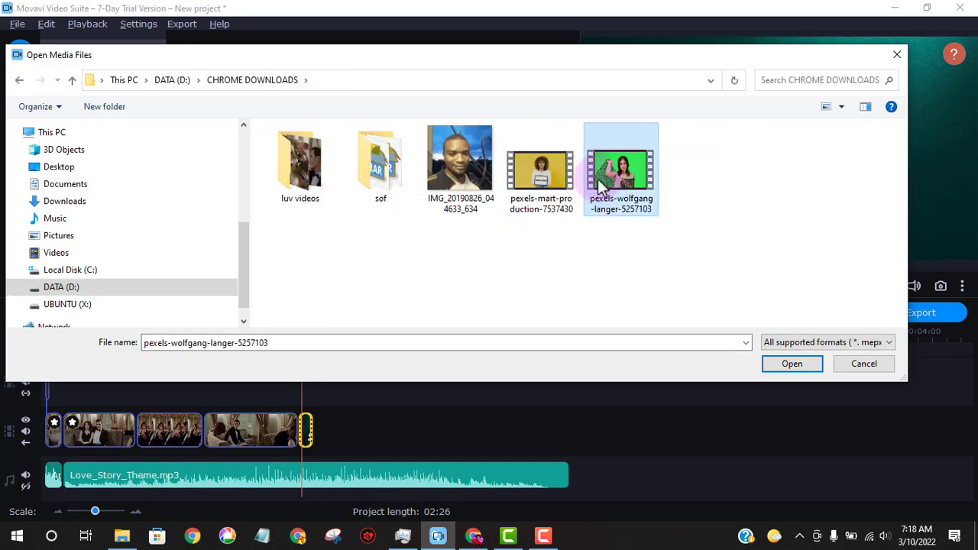
{"action": "left_click", "coordinate": [790, 365]}
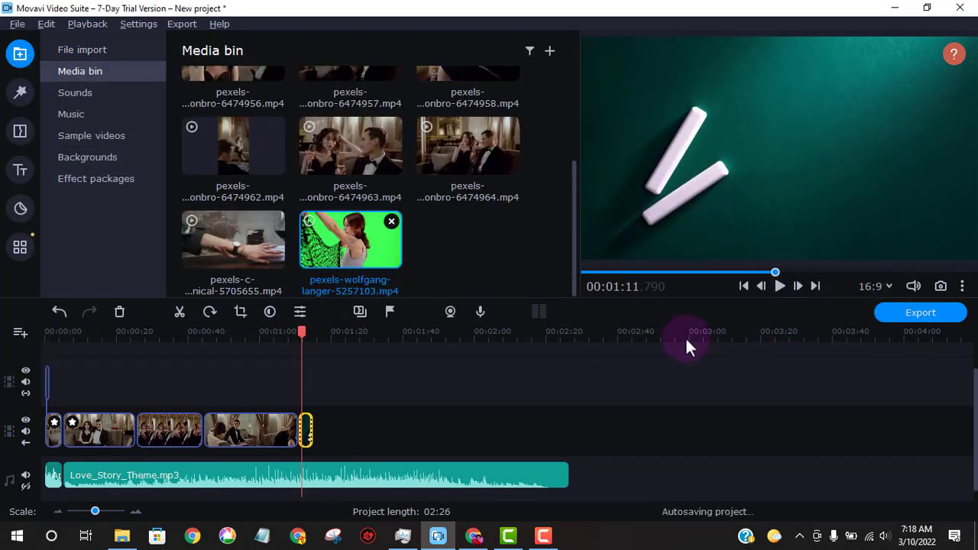
{"action": "left_click_drag", "start_coordinate": [325, 233], "coordinate": [356, 413]}
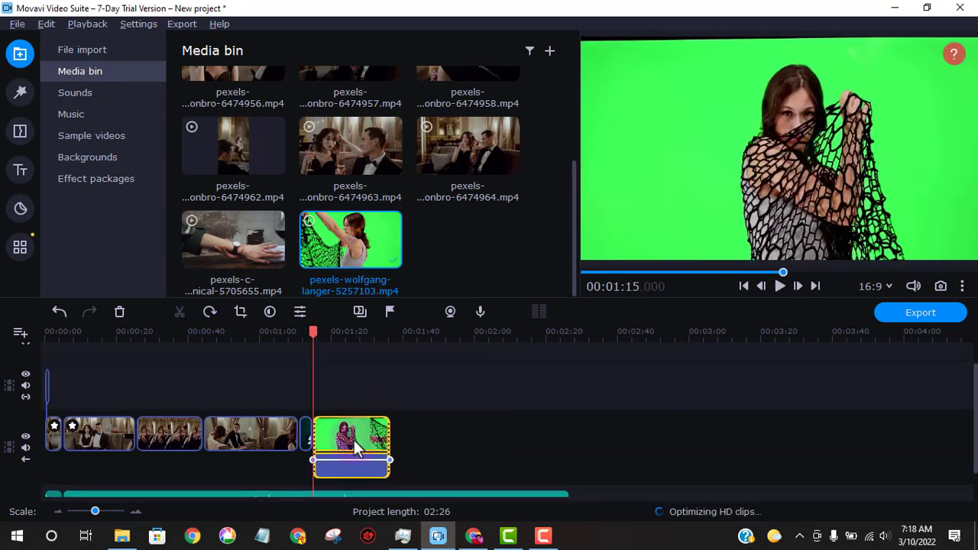
Detach the audio from the green-screen clip and delete the separated audio clip
{"action": "left_click", "coordinate": [352, 472]}
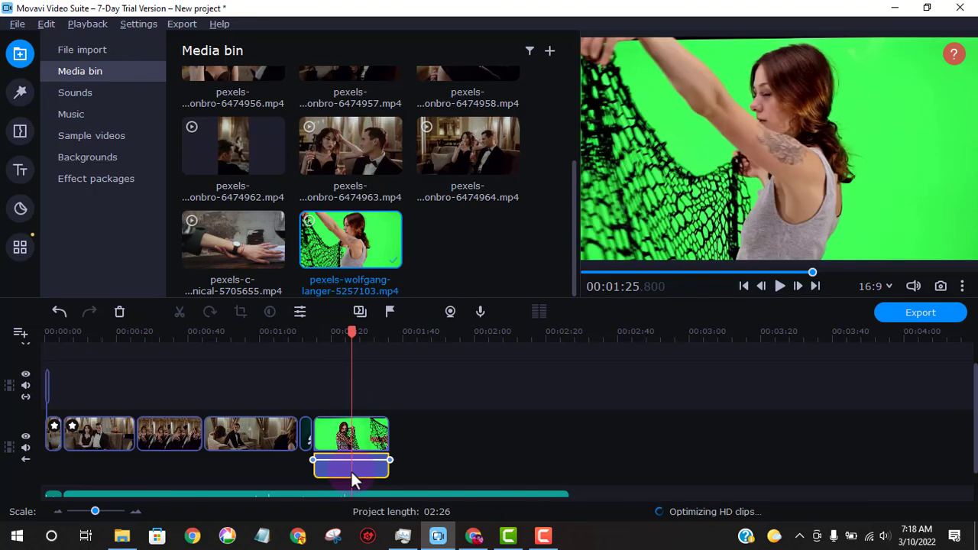
{"action": "left_click", "coordinate": [351, 447]}
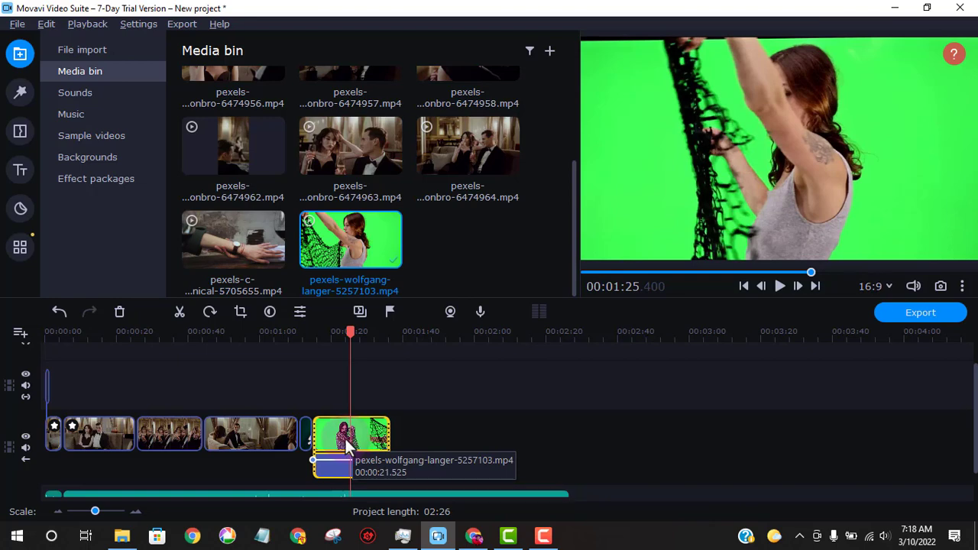
{"action": "right_click", "coordinate": [341, 446]}
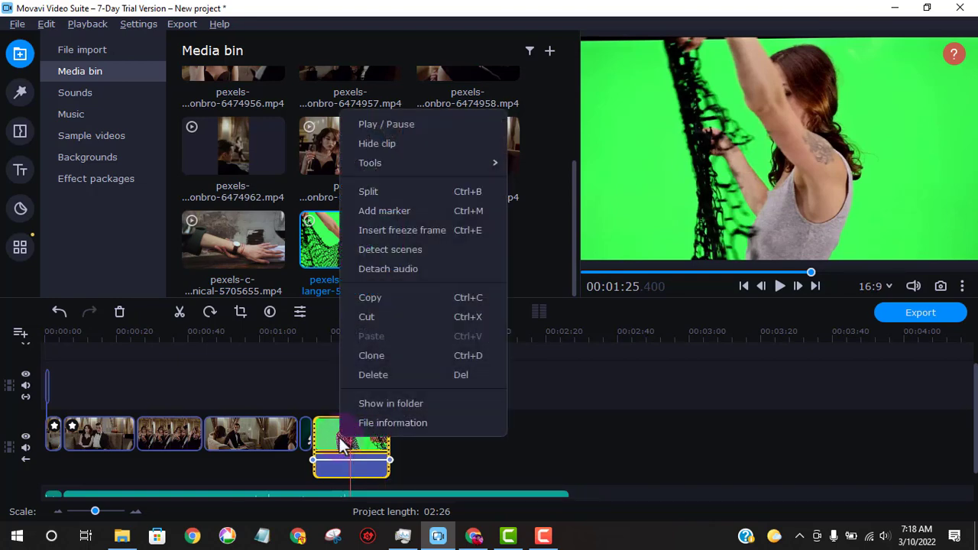
{"action": "left_click", "coordinate": [383, 274]}
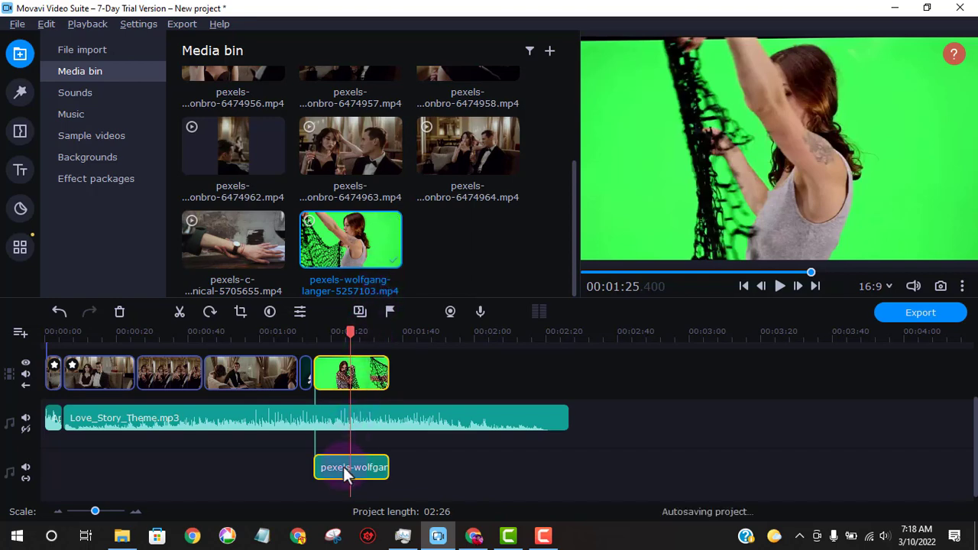
{"action": "left_click", "coordinate": [344, 470]}
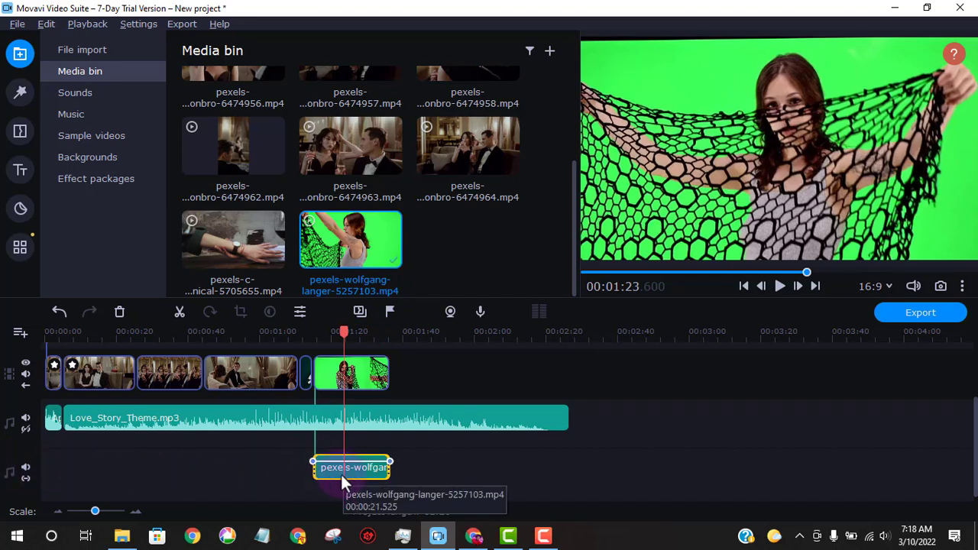
{"action": "key", "text": "Delete"}
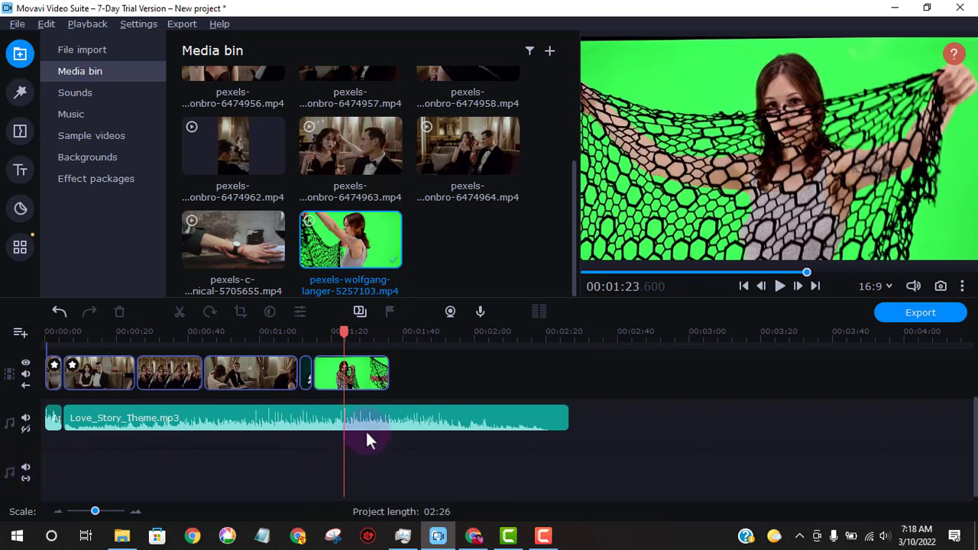
Apply a chroma key to the green-screen clip, picking the green backdrop as the key colour and setting Tolerance to 77
{"action": "left_click", "coordinate": [361, 376]}
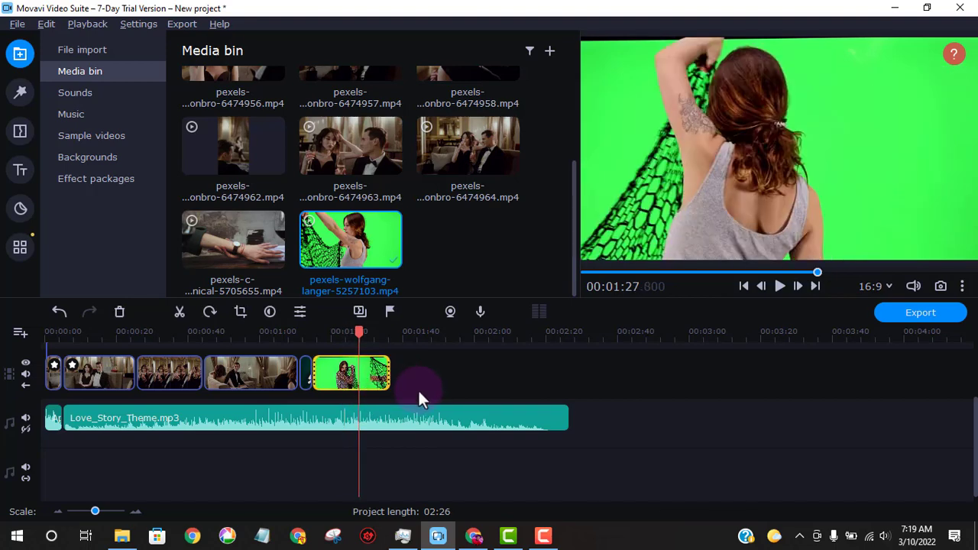
{"action": "right_click", "coordinate": [344, 374]}
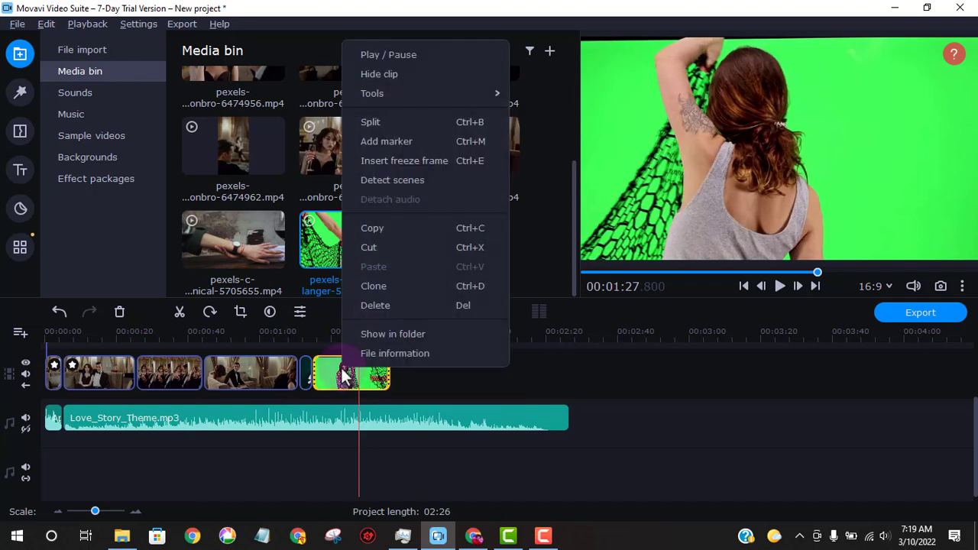
{"action": "left_click", "coordinate": [341, 374]}
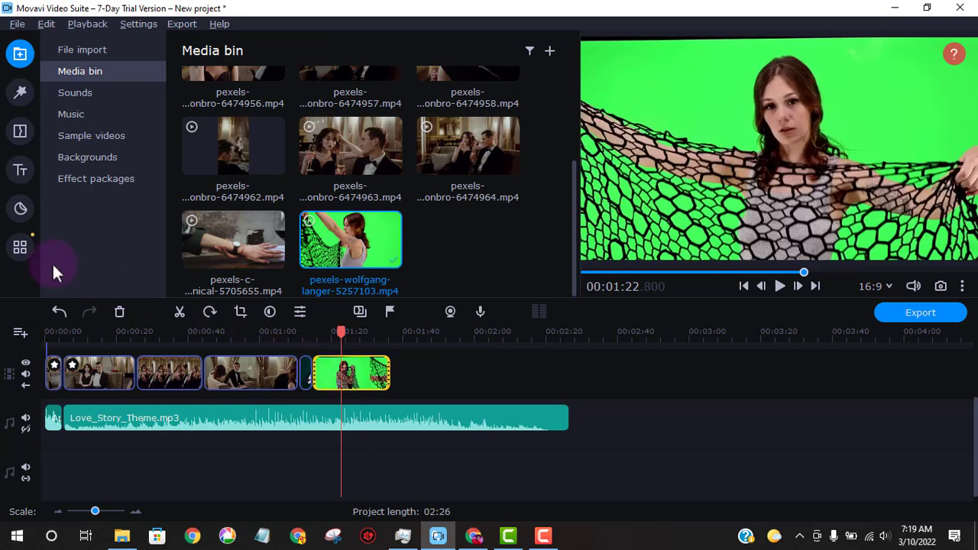
{"action": "left_click", "coordinate": [20, 247]}
{"action": "left_click", "coordinate": [82, 246]}
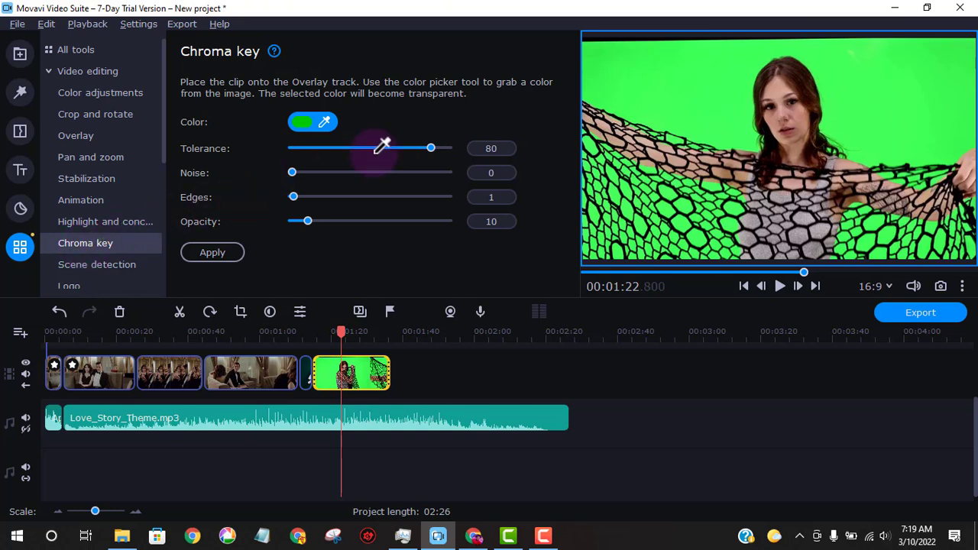
{"action": "left_click", "coordinate": [665, 59]}
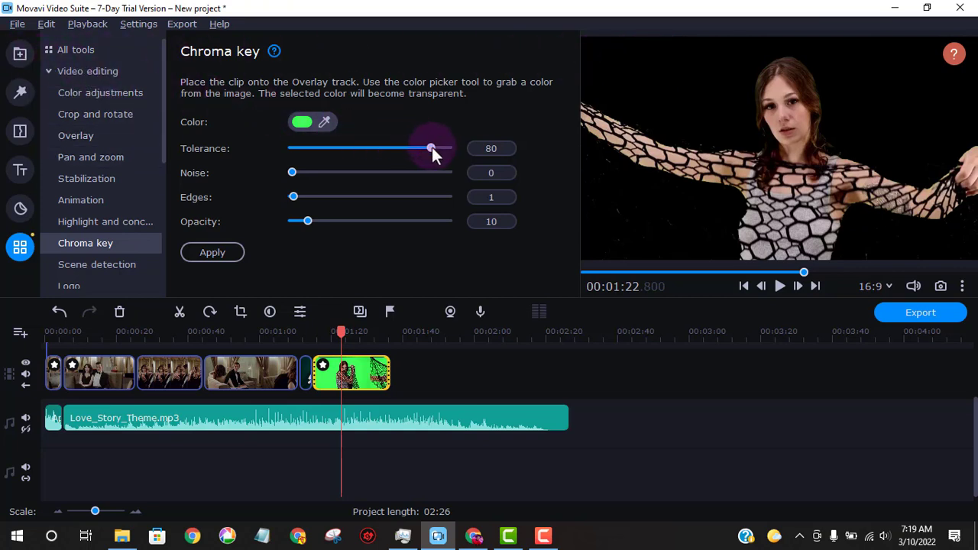
{"action": "left_click_drag", "start_coordinate": [432, 149], "coordinate": [426, 148]}
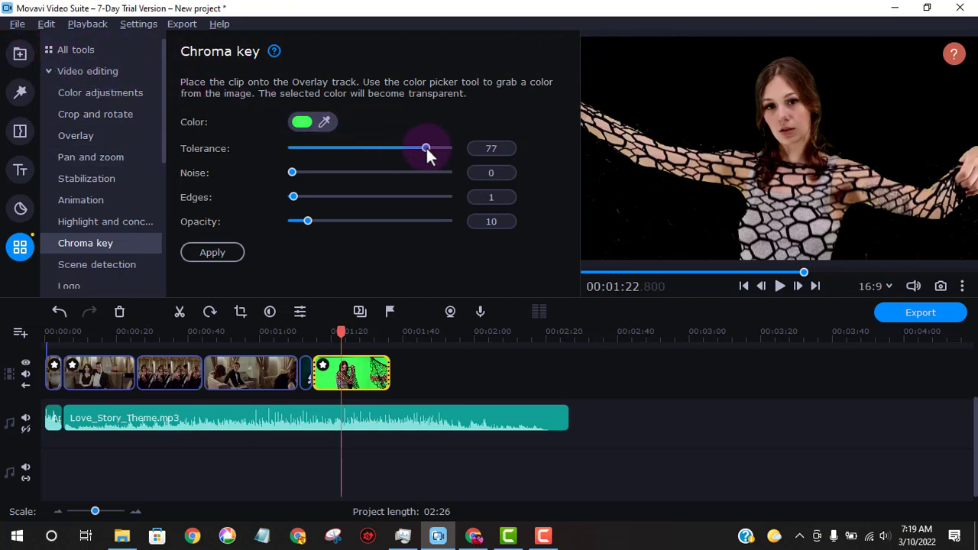
Add an extra video track to the timeline
{"action": "left_click", "coordinate": [19, 55]}
{"action": "left_click", "coordinate": [95, 157]}
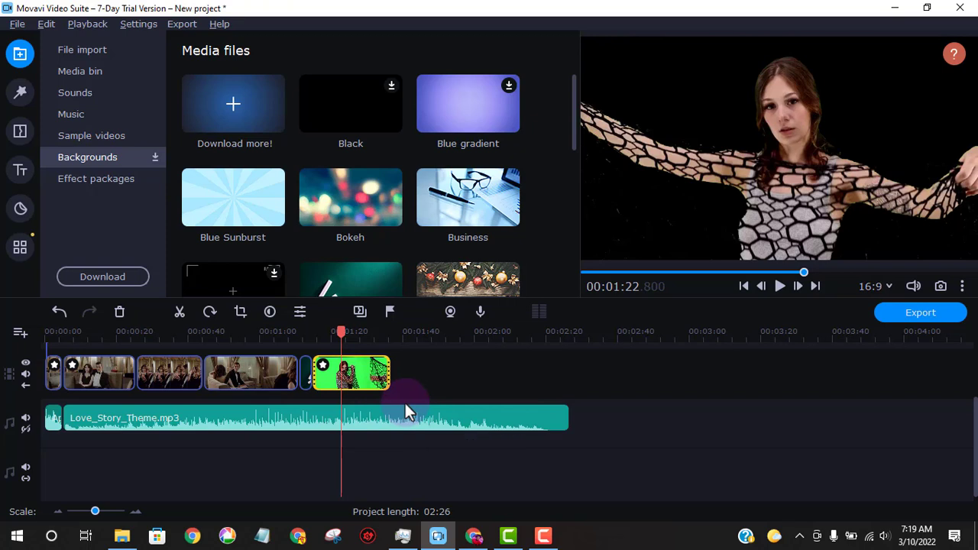
{"action": "right_click", "coordinate": [442, 368]}
{"action": "mouse_move", "coordinate": [470, 459]}
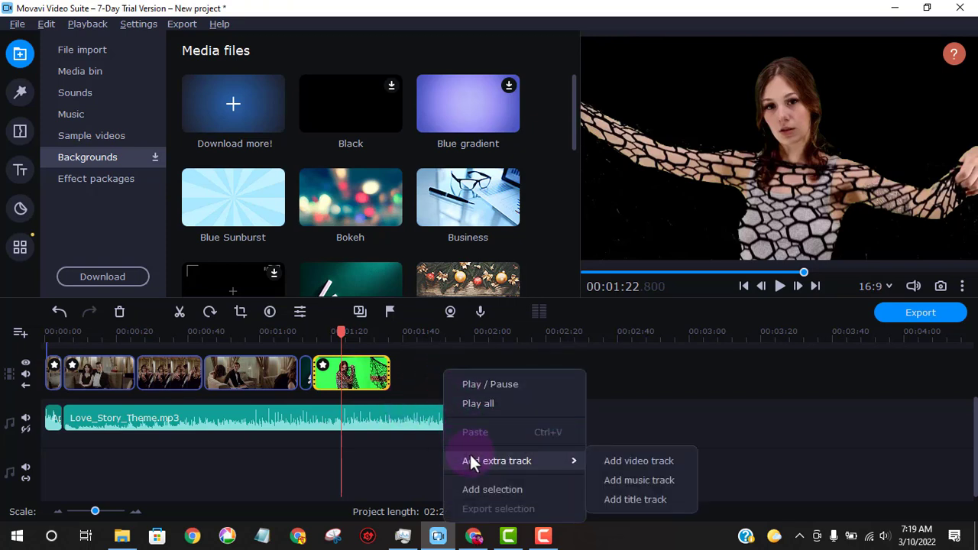
{"action": "left_click", "coordinate": [623, 461]}
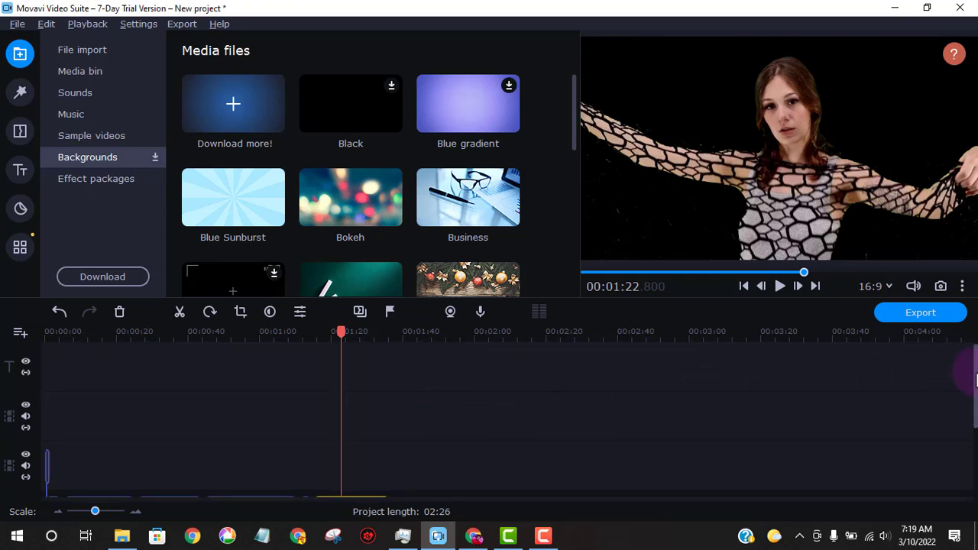
{"action": "left_click_drag", "start_coordinate": [976, 380], "coordinate": [976, 395]}
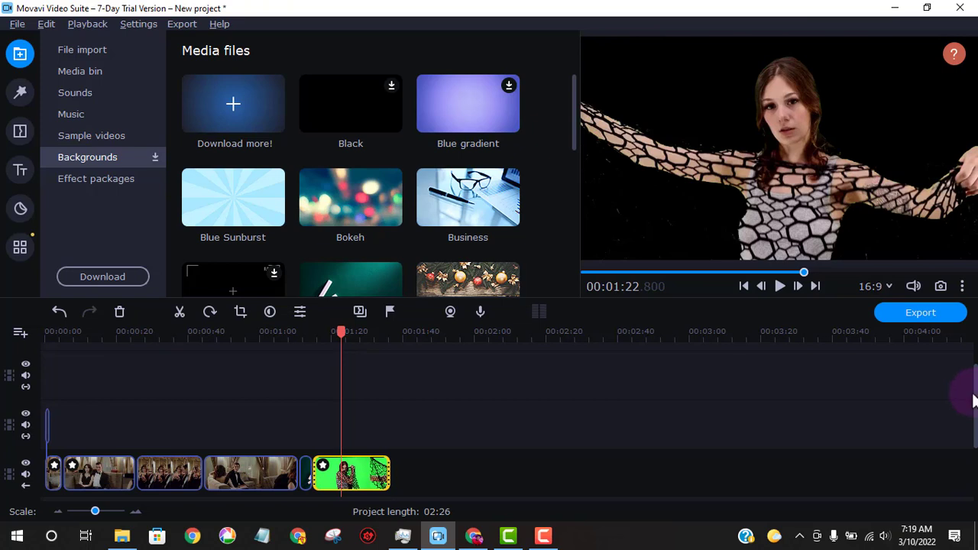
Move the green-screen clip to the overlay track directly above the main video track, starting where the Chalkboard background ends
{"action": "left_click_drag", "start_coordinate": [370, 469], "coordinate": [611, 381]}
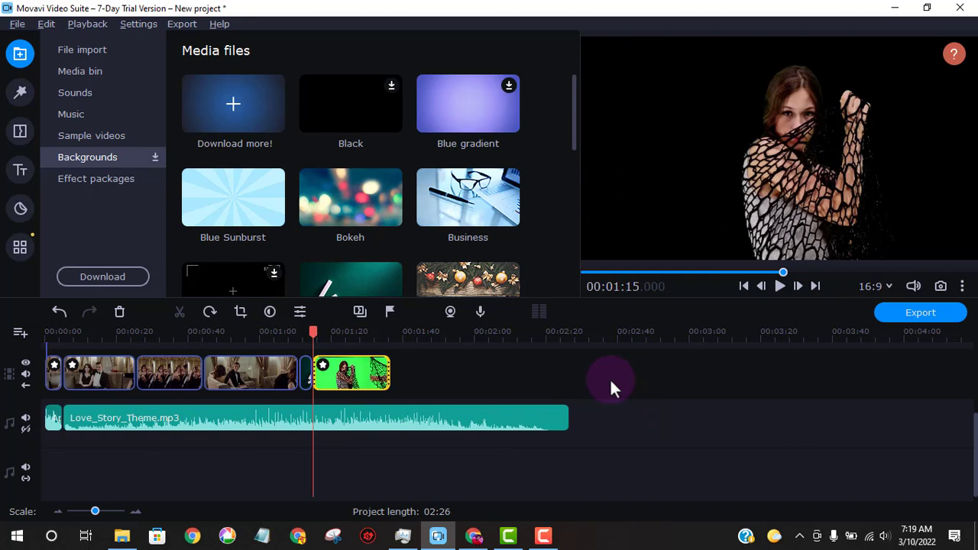
{"action": "scroll", "coordinate": [969, 429], "scroll_direction": "up", "scroll_amount": 2}
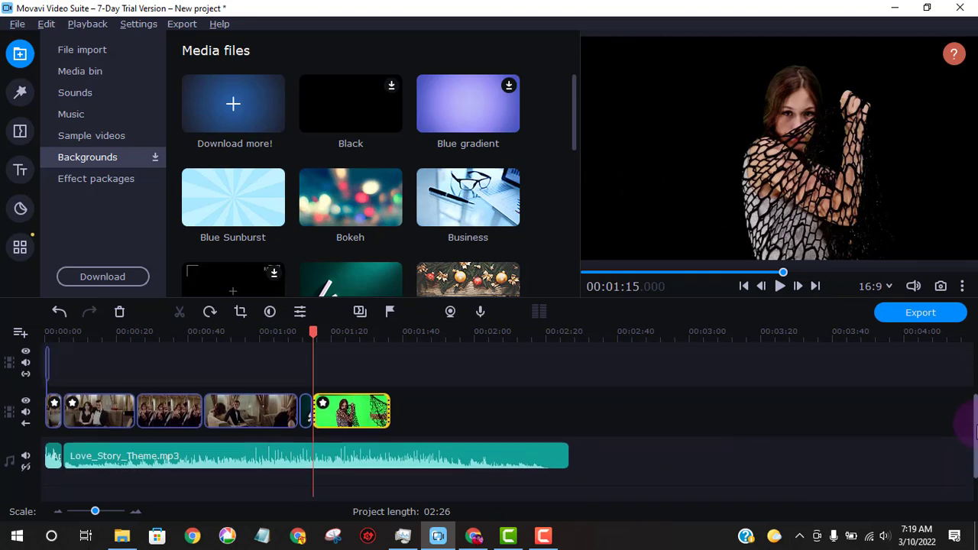
{"action": "left_click_drag", "start_coordinate": [336, 429], "coordinate": [339, 382]}
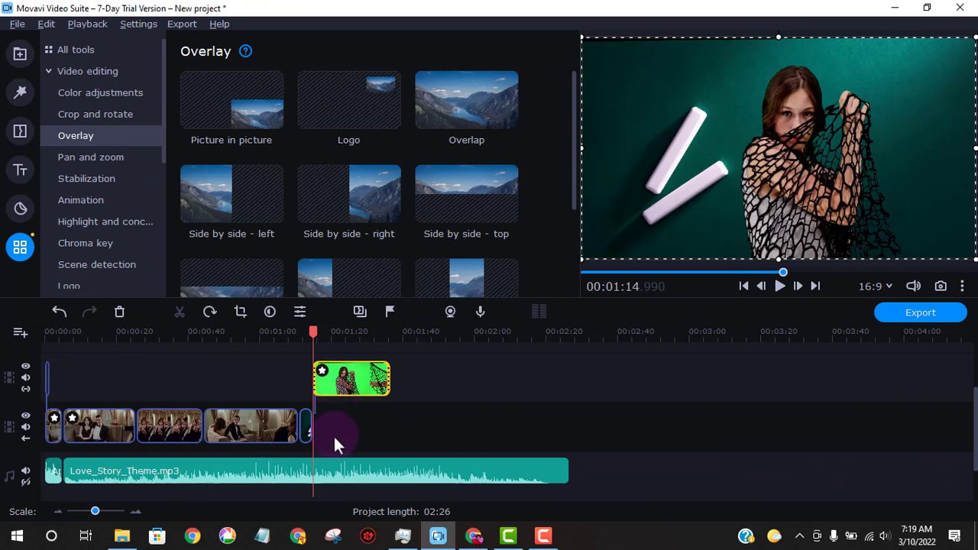
Add the Business background after Chalkboard on the main track, stretch it to the green-screen clip's end, and preview the composite
{"action": "left_click", "coordinate": [306, 426]}
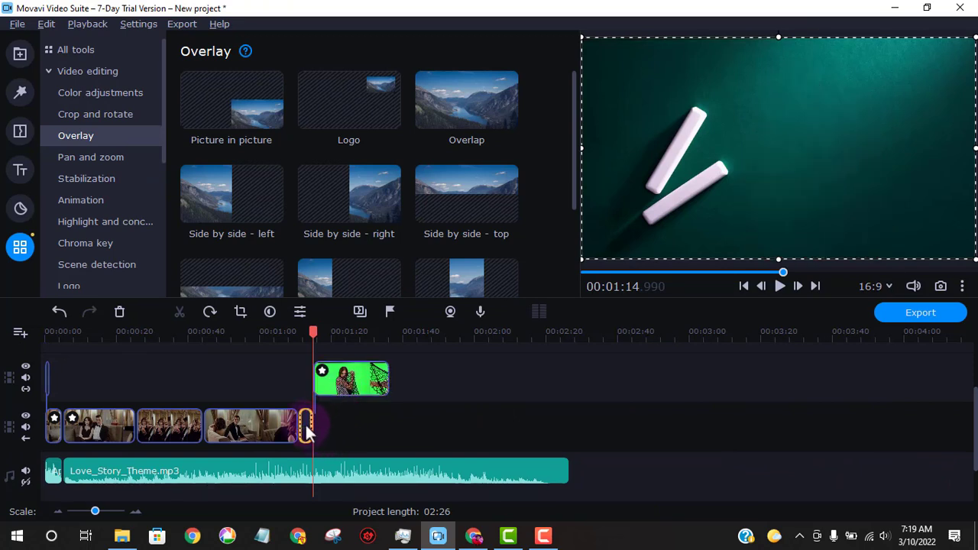
{"action": "left_click", "coordinate": [19, 52]}
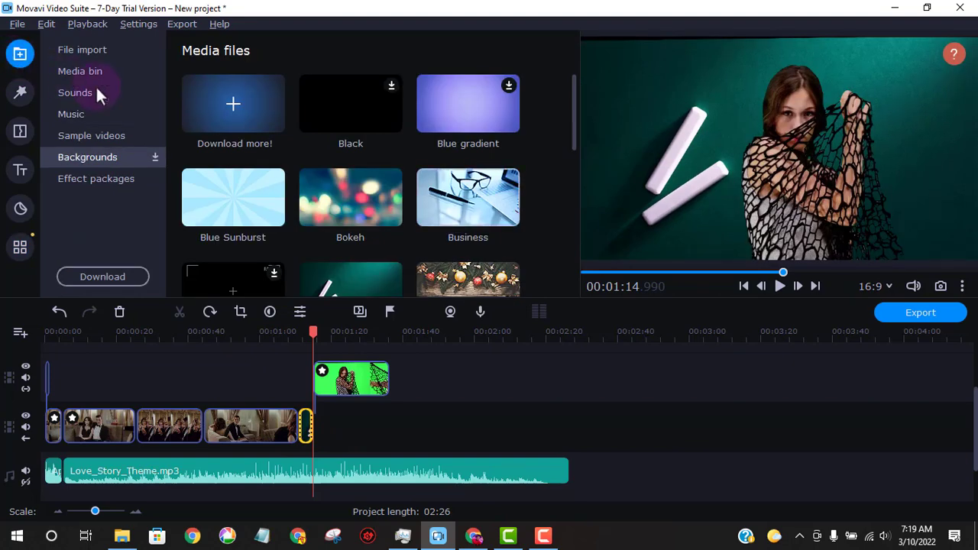
{"action": "left_click_drag", "start_coordinate": [468, 201], "coordinate": [390, 433]}
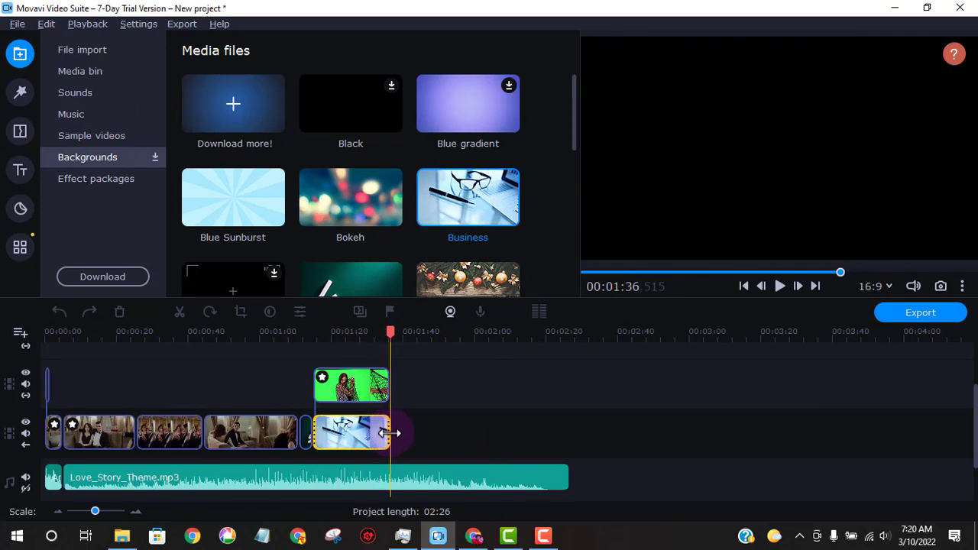
{"action": "left_click", "coordinate": [333, 339]}
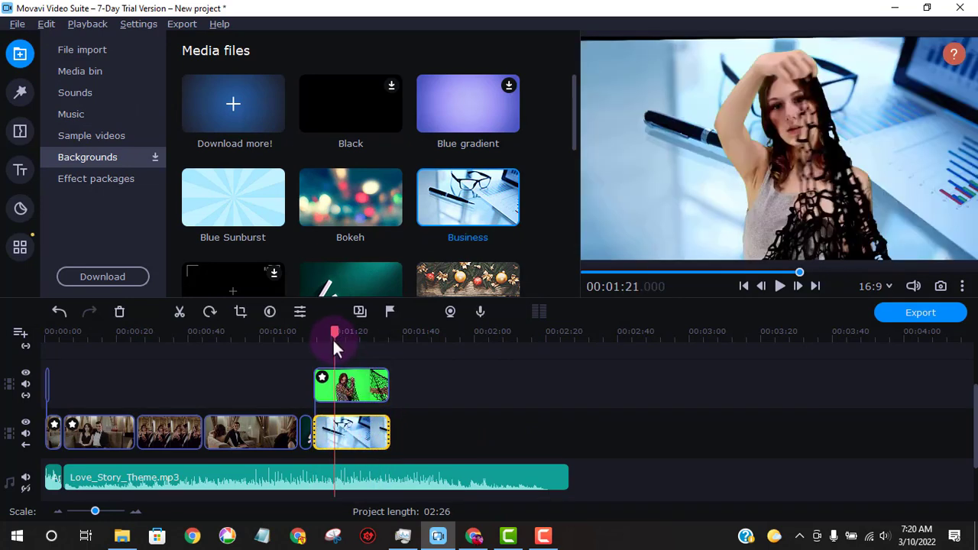
{"action": "left_click_drag", "start_coordinate": [331, 337], "coordinate": [318, 339]}
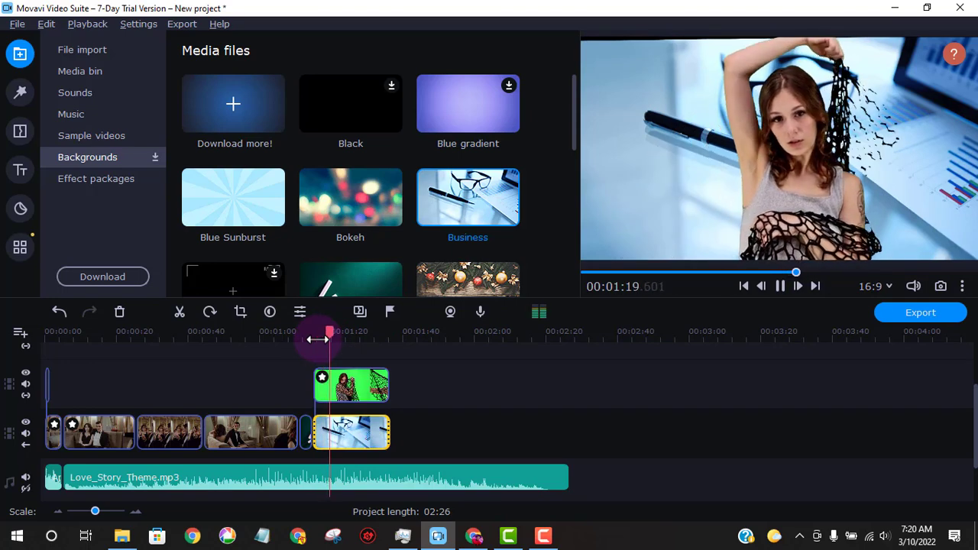
Shorten the Business background to end near 00:01:24, add the Christmas background after it, and preview the change of backgrounds
{"action": "left_click_drag", "start_coordinate": [389, 434], "coordinate": [347, 434]}
{"action": "scroll", "coordinate": [459, 252], "scroll_direction": "down", "scroll_amount": 1}
{"action": "left_click_drag", "start_coordinate": [460, 252], "coordinate": [360, 437]}
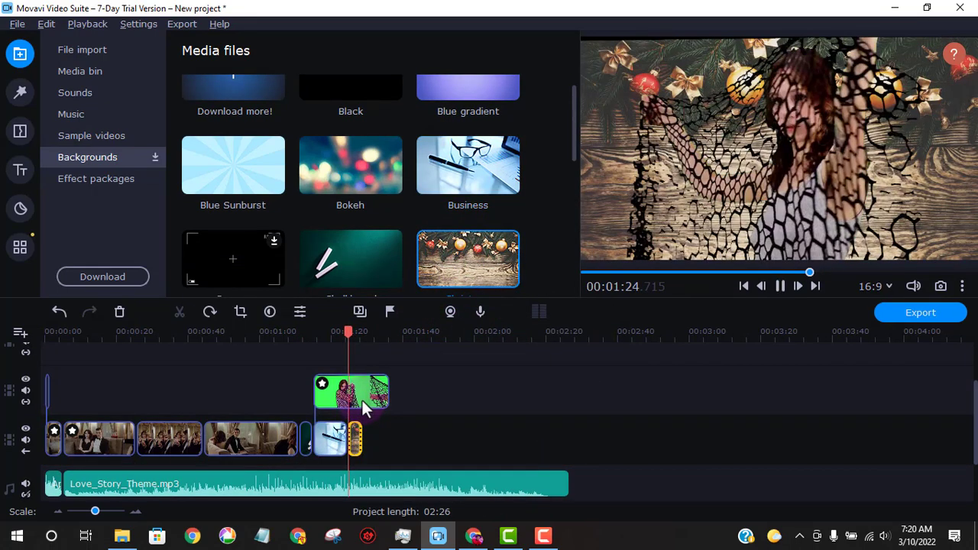
{"action": "left_click", "coordinate": [348, 340]}
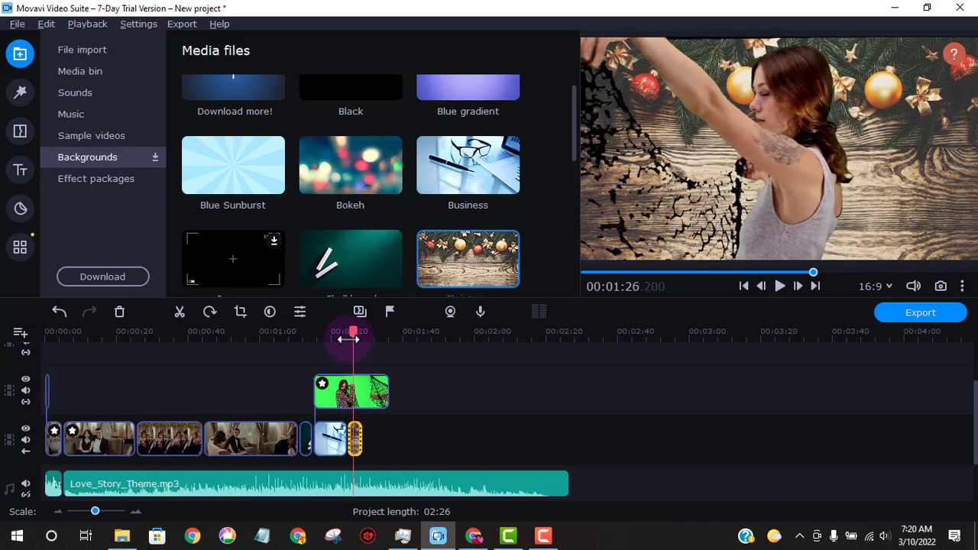
{"action": "mouse_move", "coordinate": [348, 339]}
{"action": "left_mouse_down"}
{"action": "mouse_move", "coordinate": [330, 339]}
{"action": "mouse_move", "coordinate": [344, 336]}
{"action": "left_mouse_up"}
{"action": "key", "text": "space"}
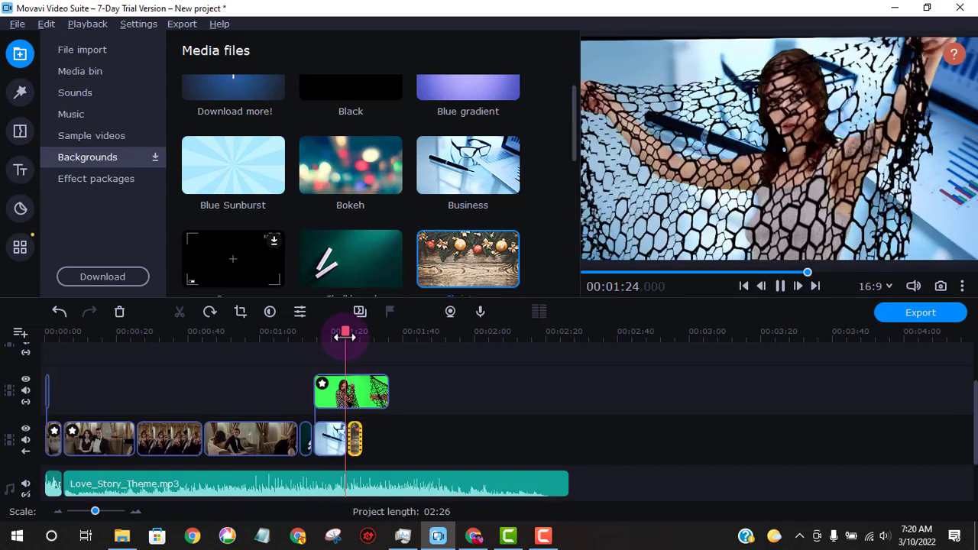
{"action": "key", "text": "space"}
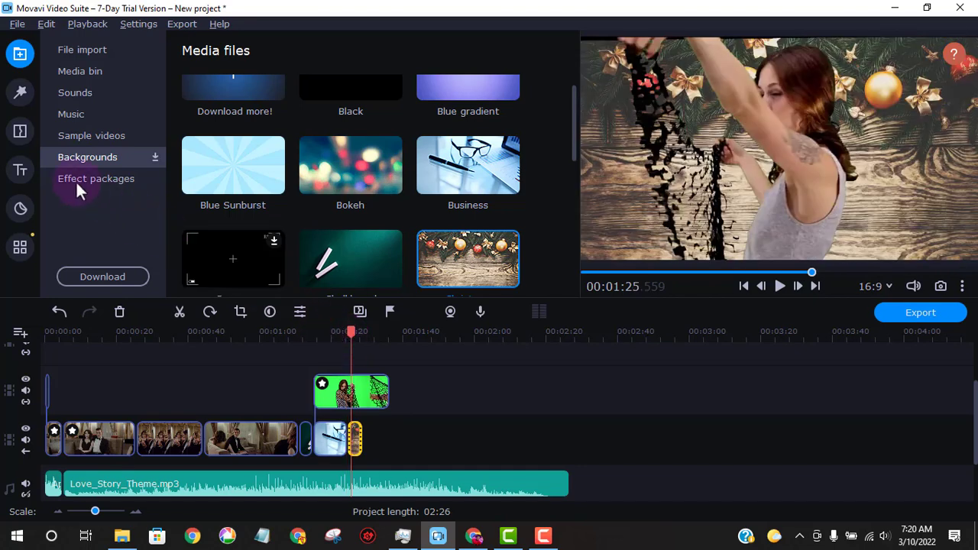
Browse the available effect packages
{"action": "left_click", "coordinate": [75, 180]}
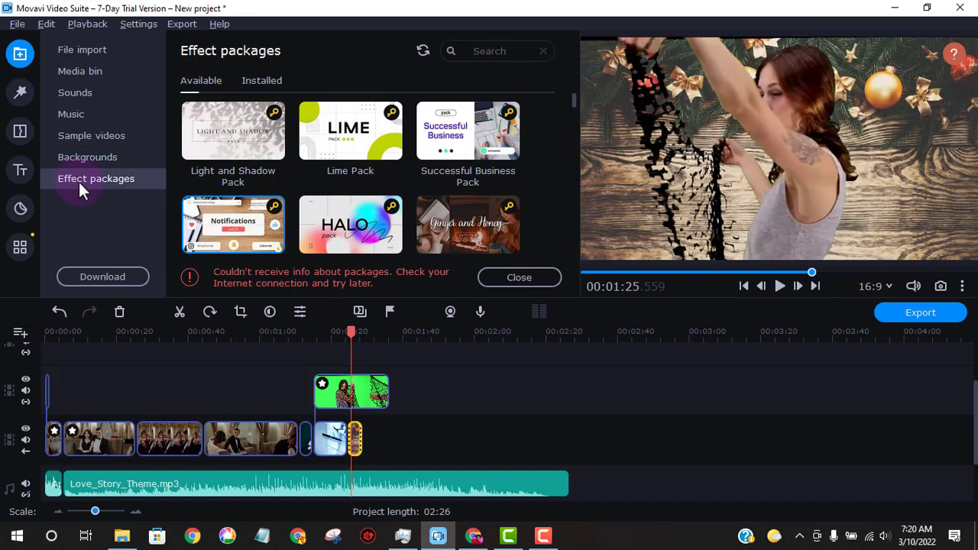
{"action": "scroll", "coordinate": [376, 144], "scroll_direction": "down", "scroll_amount": 1}
{"action": "scroll", "coordinate": [375, 143], "scroll_direction": "up", "scroll_amount": 1}
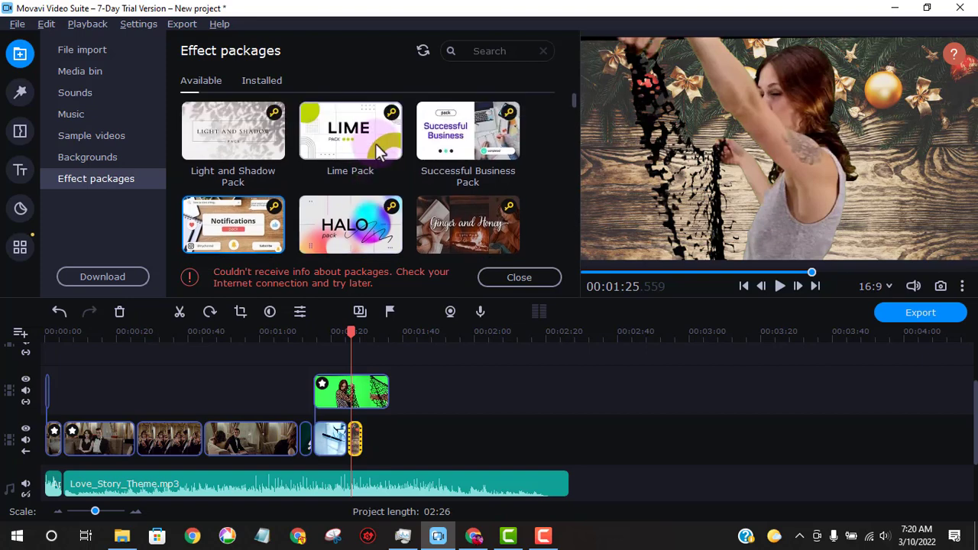
Return the playhead to the project start and browse the title categories from My titles through Speech bubbles
{"action": "left_click", "coordinate": [71, 53]}
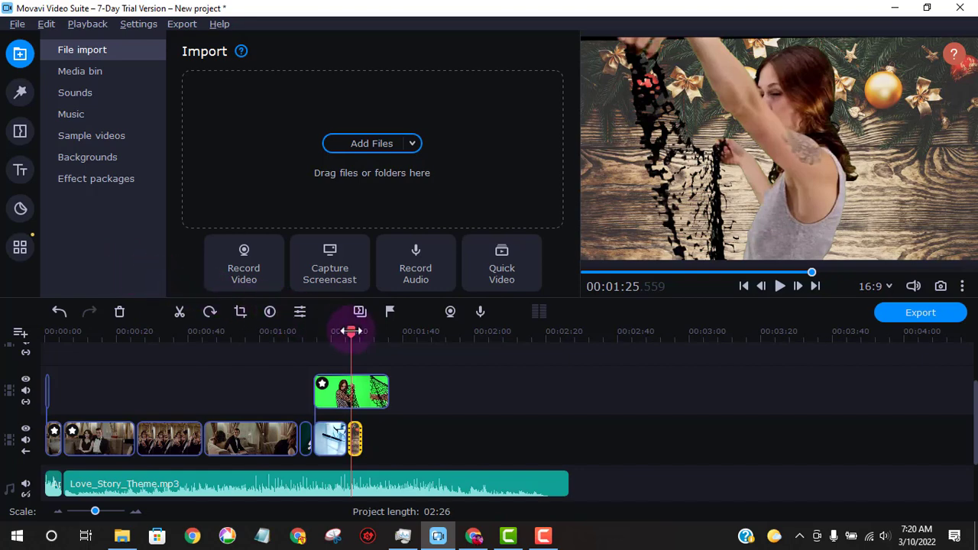
{"action": "left_click_drag", "start_coordinate": [351, 331], "coordinate": [29, 372]}
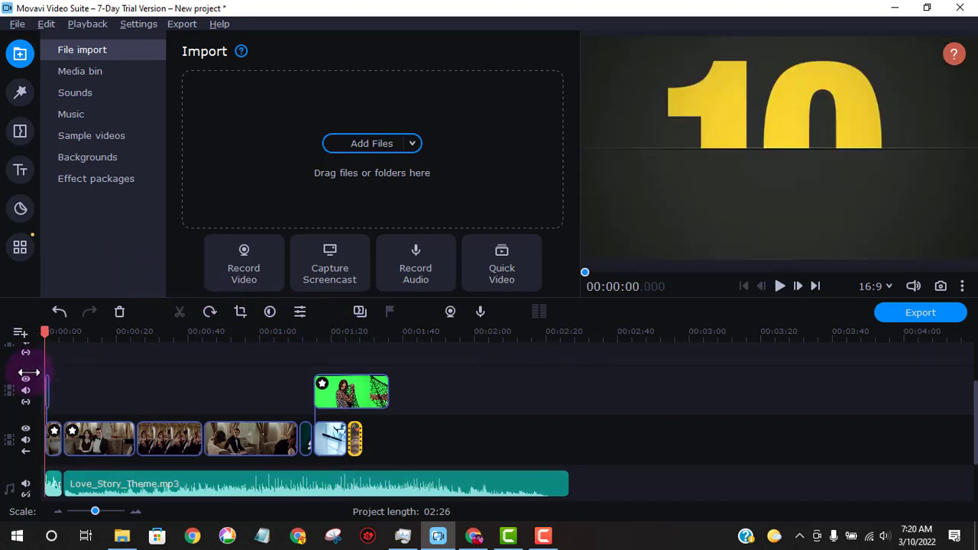
{"action": "left_click", "coordinate": [23, 172]}
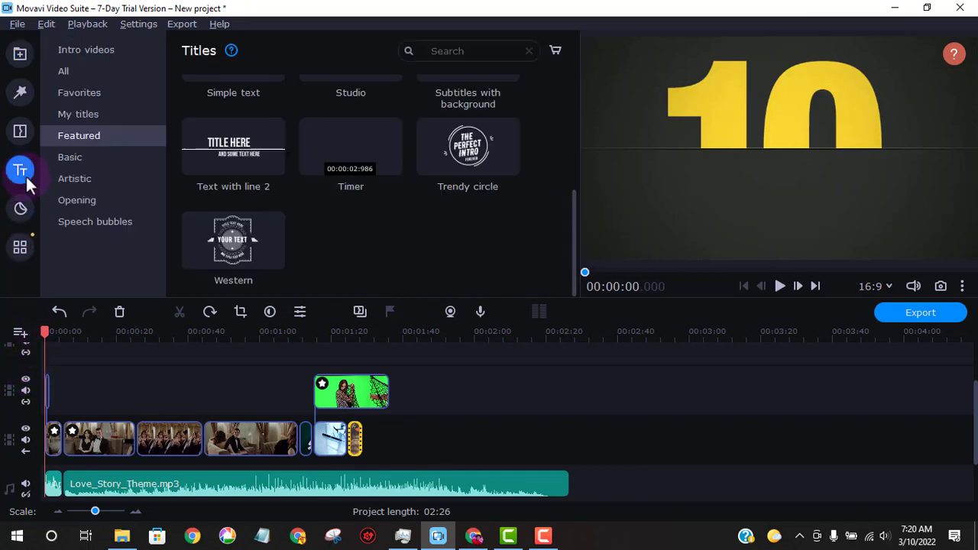
{"action": "scroll", "coordinate": [365, 229], "scroll_direction": "up", "scroll_amount": 3}
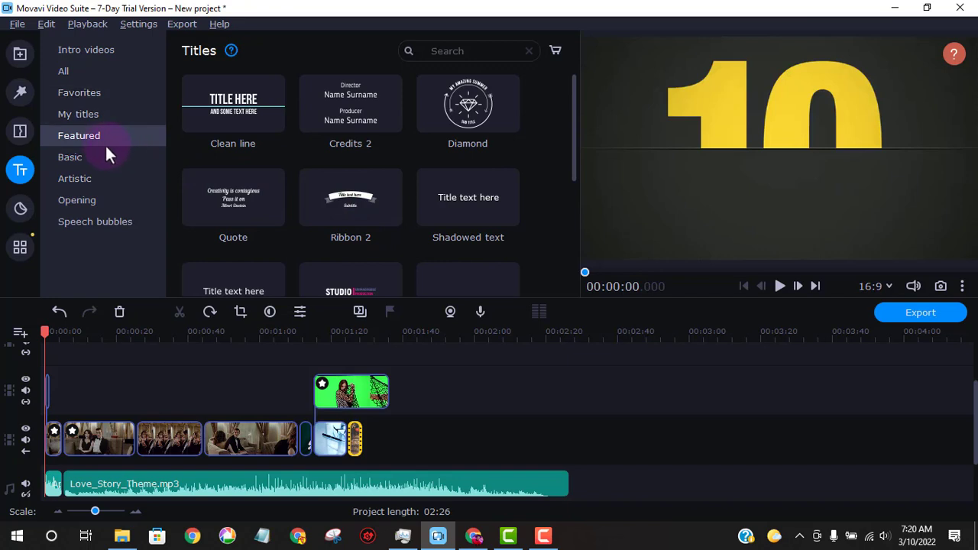
{"action": "left_click", "coordinate": [84, 114]}
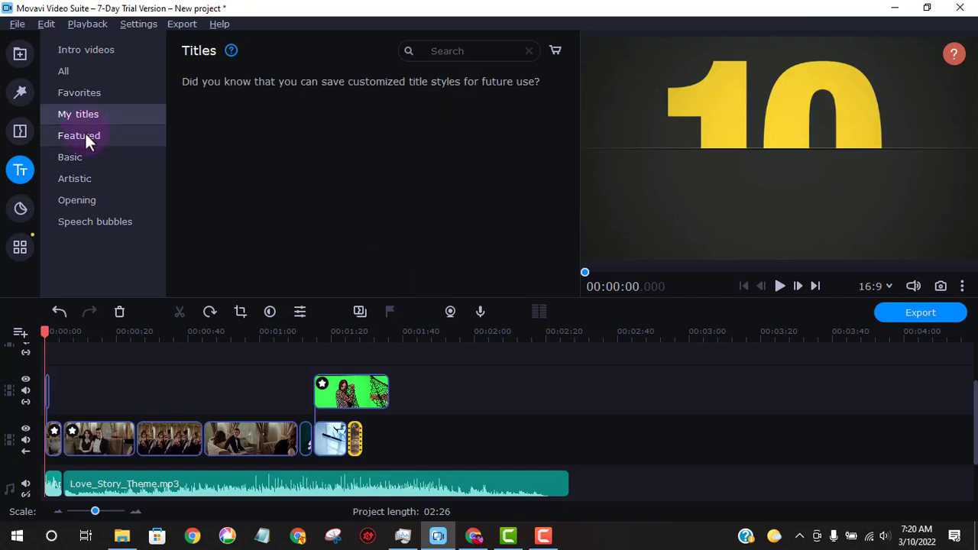
{"action": "left_click", "coordinate": [84, 135]}
{"action": "left_click", "coordinate": [87, 159]}
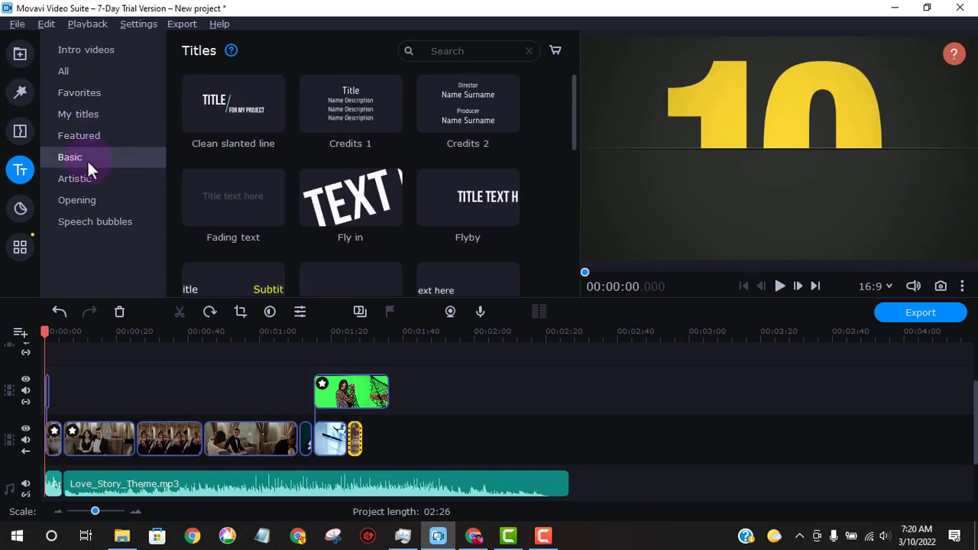
{"action": "left_click", "coordinate": [88, 182]}
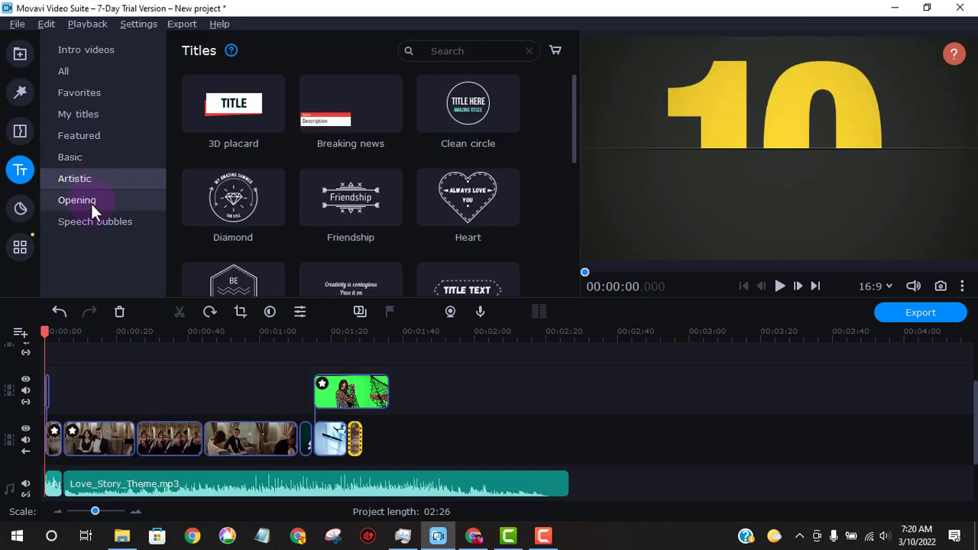
{"action": "left_click", "coordinate": [91, 203]}
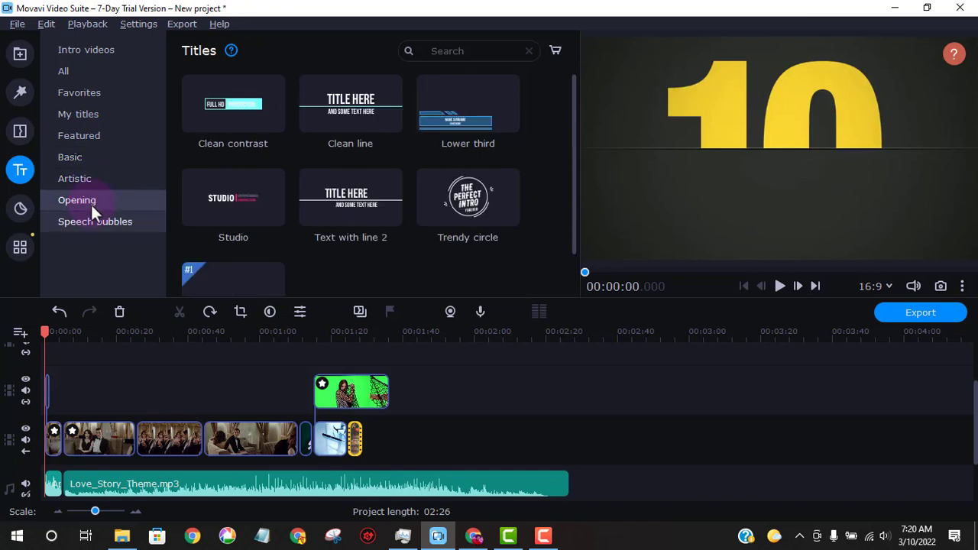
{"action": "left_click", "coordinate": [90, 220]}
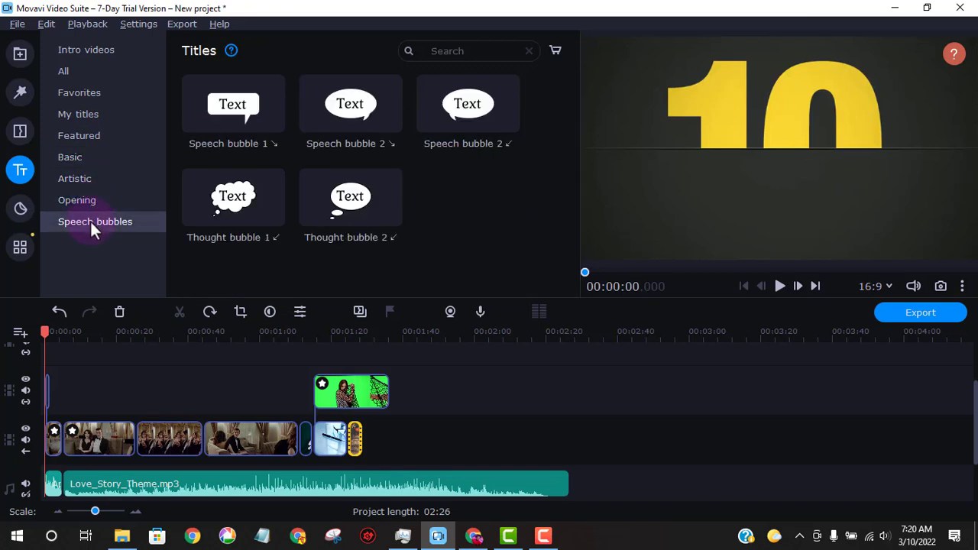
Add the Artistic Heart title to the title track, starting at about 00:00:08, and stretch it to about 17 seconds
{"action": "left_click", "coordinate": [79, 179]}
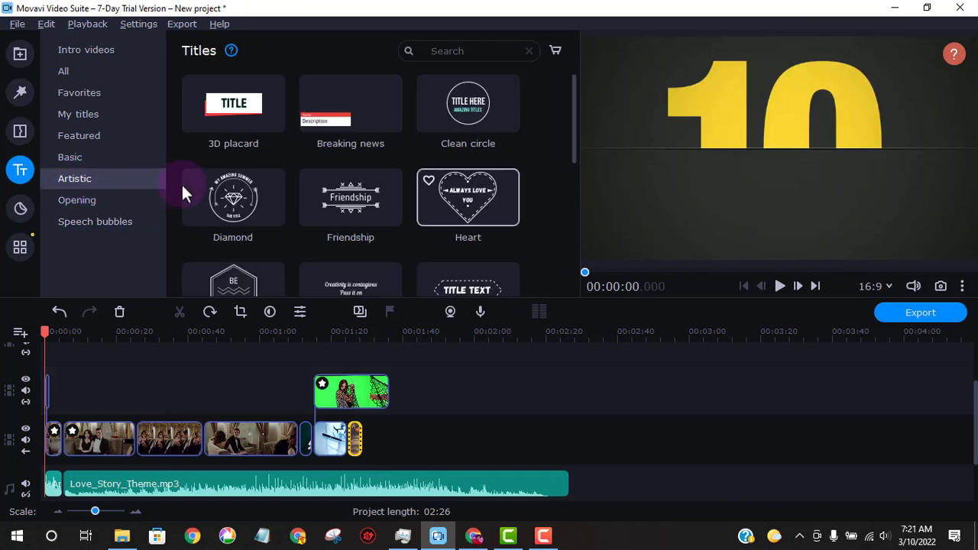
{"action": "left_click_drag", "start_coordinate": [463, 203], "coordinate": [33, 347]}
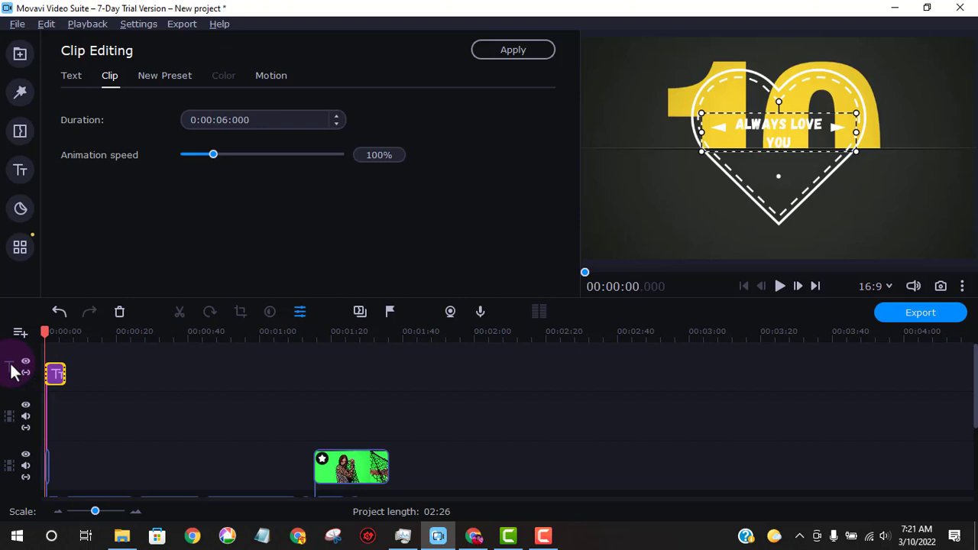
{"action": "left_click_drag", "start_coordinate": [51, 372], "coordinate": [82, 376]}
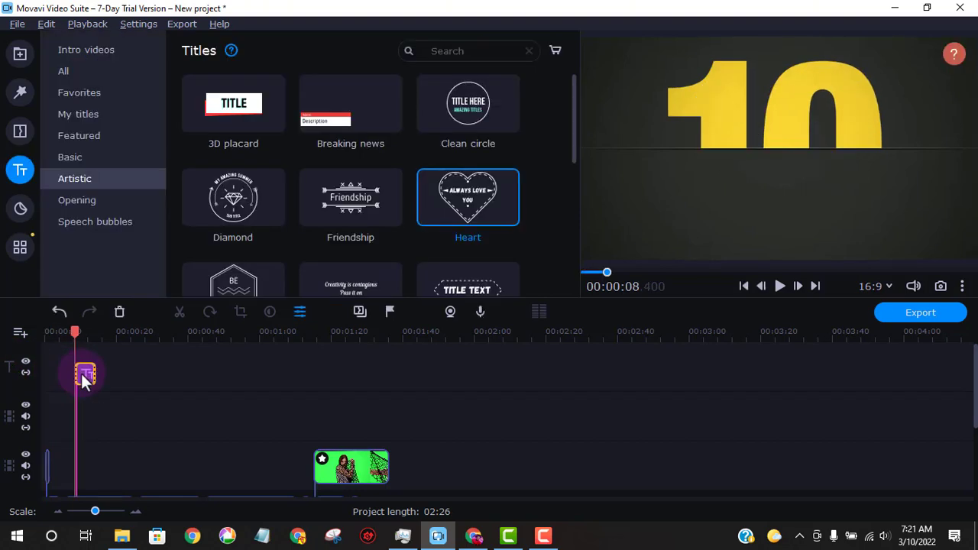
{"action": "left_click", "coordinate": [78, 332]}
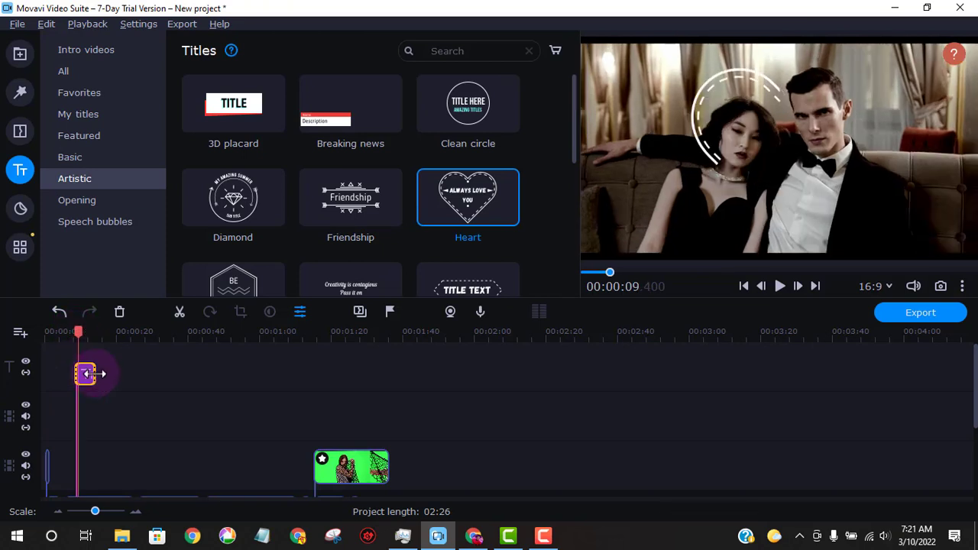
{"action": "left_click_drag", "start_coordinate": [96, 375], "coordinate": [137, 375]}
{"action": "left_click_drag", "start_coordinate": [136, 334], "coordinate": [92, 332]}
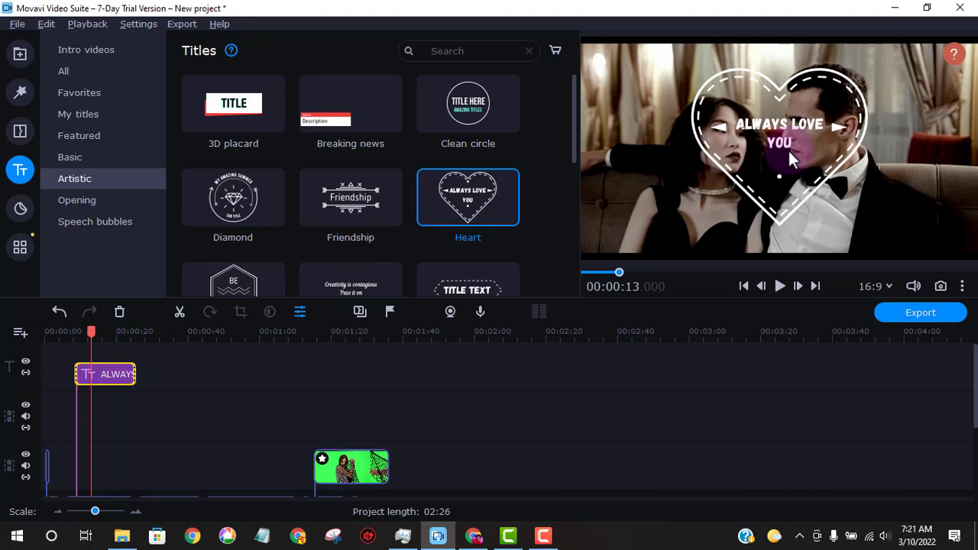
Open the Heart title for text editing and extend its text to read "ALWAYS LOVE YOU Darling"
{"action": "double_click", "coordinate": [768, 136]}
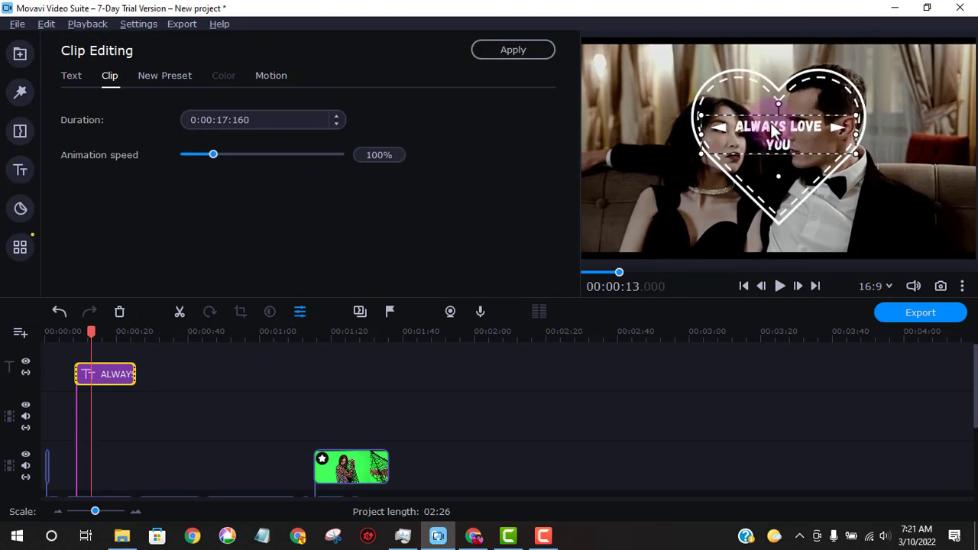
{"action": "double_click", "coordinate": [780, 138]}
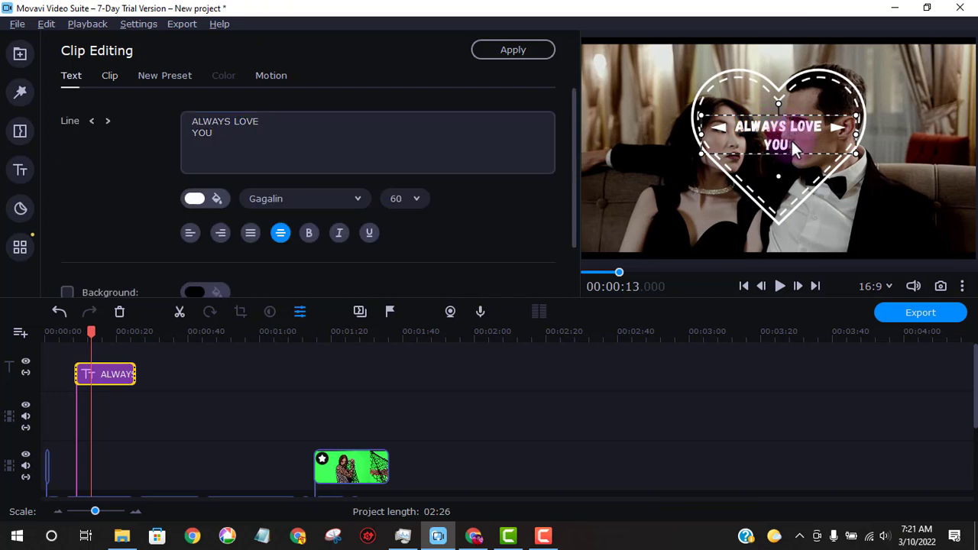
{"action": "type", "text": "Darling"}
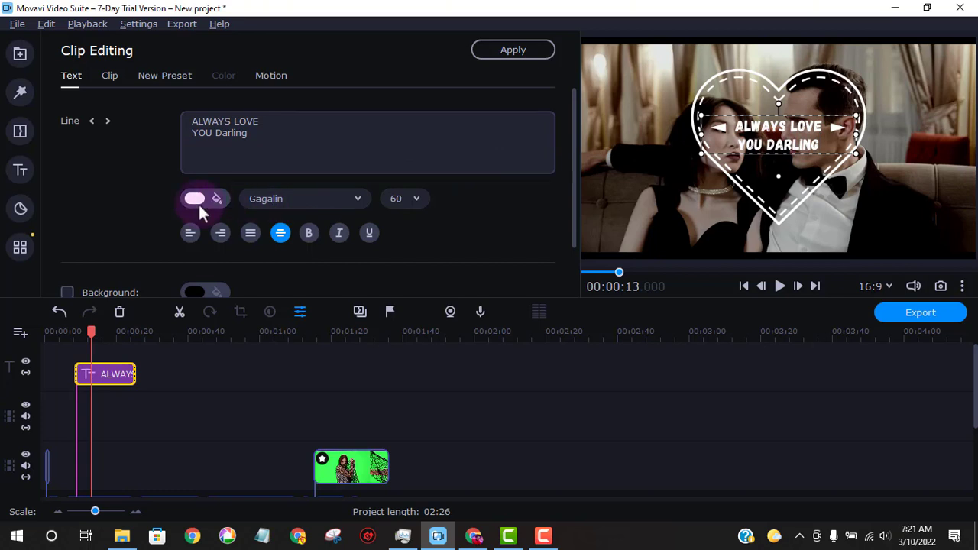
Try red #ff0000 and pink #ff009e on the title text, and set its colour back to white #ffffff
{"action": "left_click", "coordinate": [219, 200]}
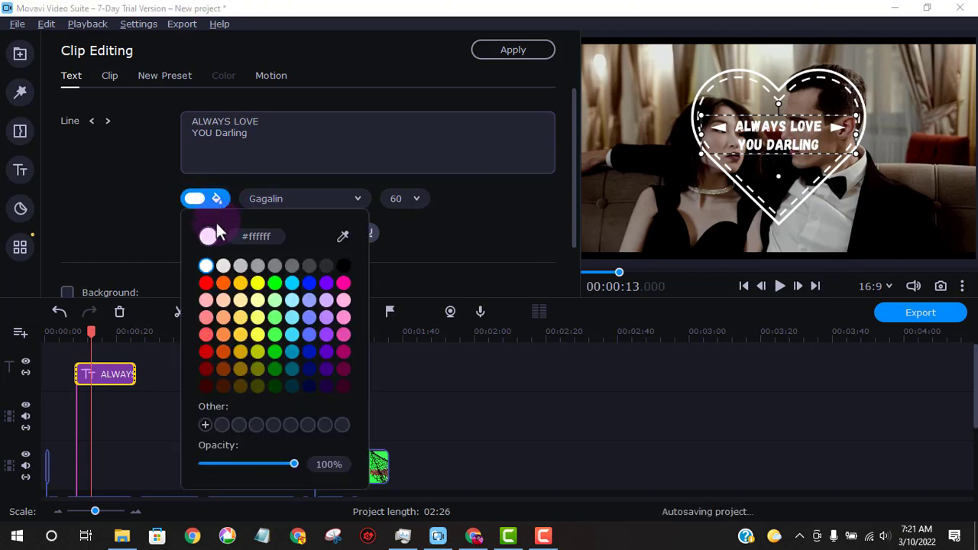
{"action": "left_click", "coordinate": [207, 285]}
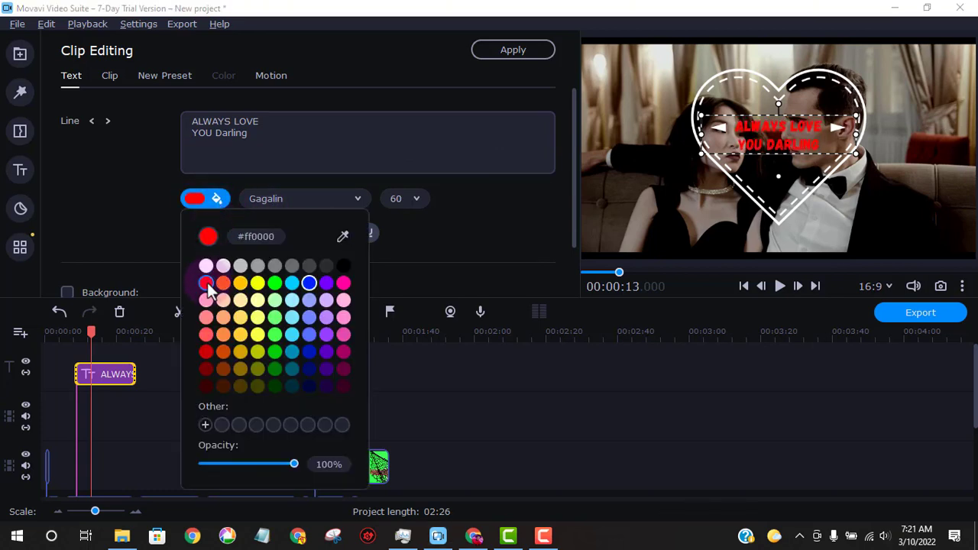
{"action": "left_click", "coordinate": [344, 285]}
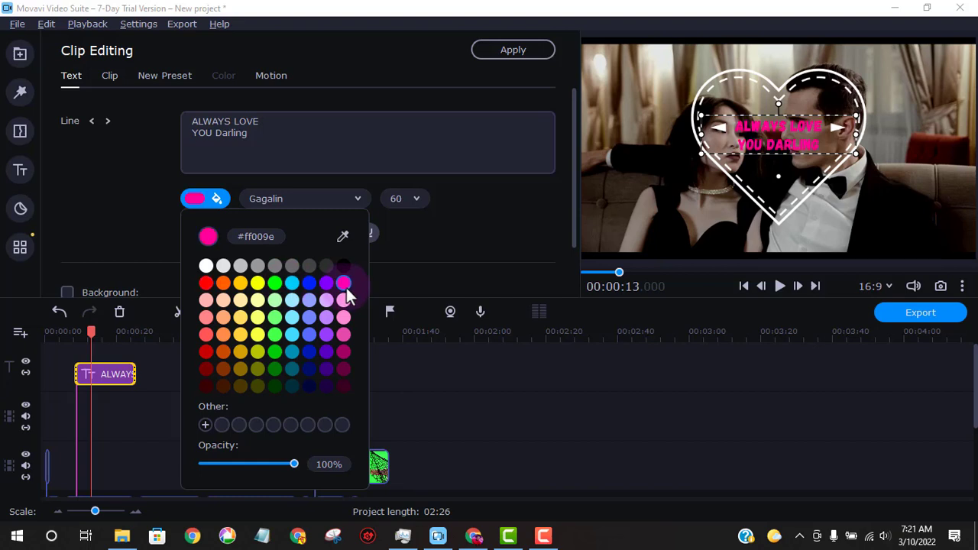
{"action": "left_click", "coordinate": [205, 267]}
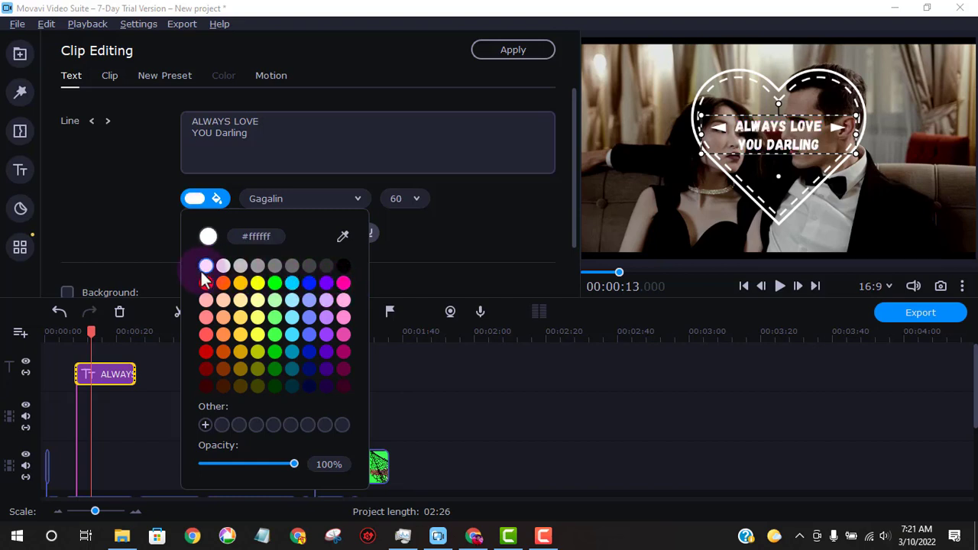
{"action": "left_click", "coordinate": [467, 199]}
Try the Open Sans ExtraBold and a Amazing Mother fonts on the title text
{"action": "left_click", "coordinate": [290, 199]}
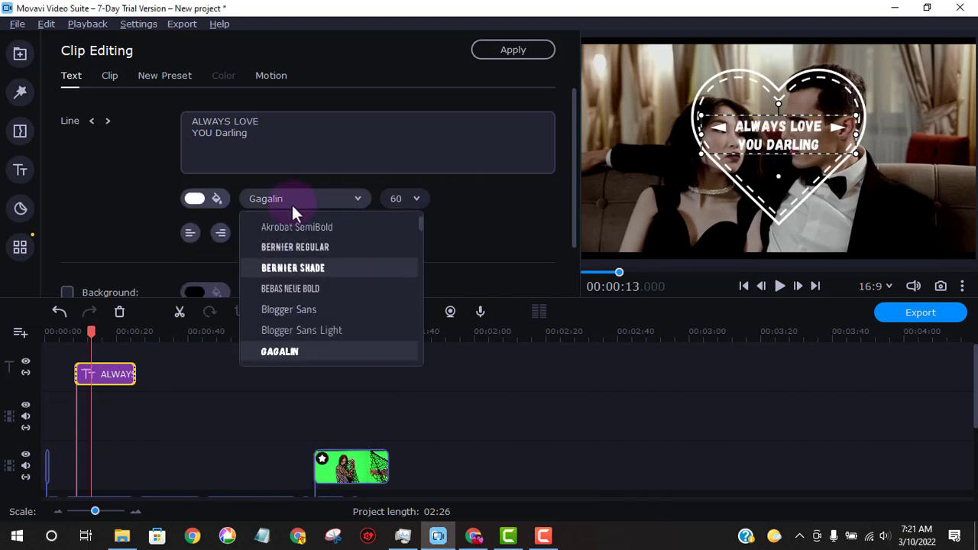
{"action": "scroll", "coordinate": [324, 270], "scroll_direction": "down", "scroll_amount": 5}
{"action": "left_click", "coordinate": [336, 293]}
{"action": "scroll", "coordinate": [336, 294], "scroll_direction": "down", "scroll_amount": 1}
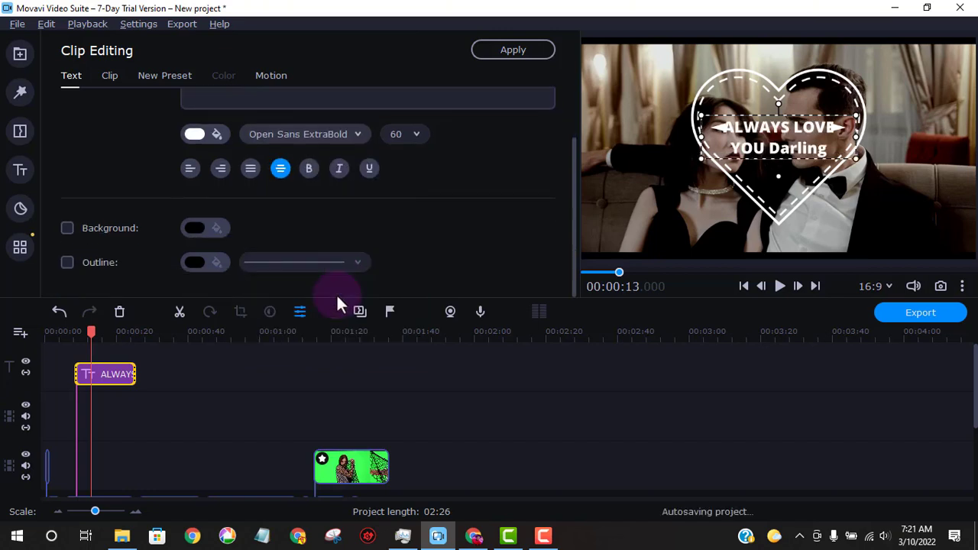
{"action": "left_click", "coordinate": [326, 139]}
{"action": "scroll", "coordinate": [324, 229], "scroll_direction": "up", "scroll_amount": 15}
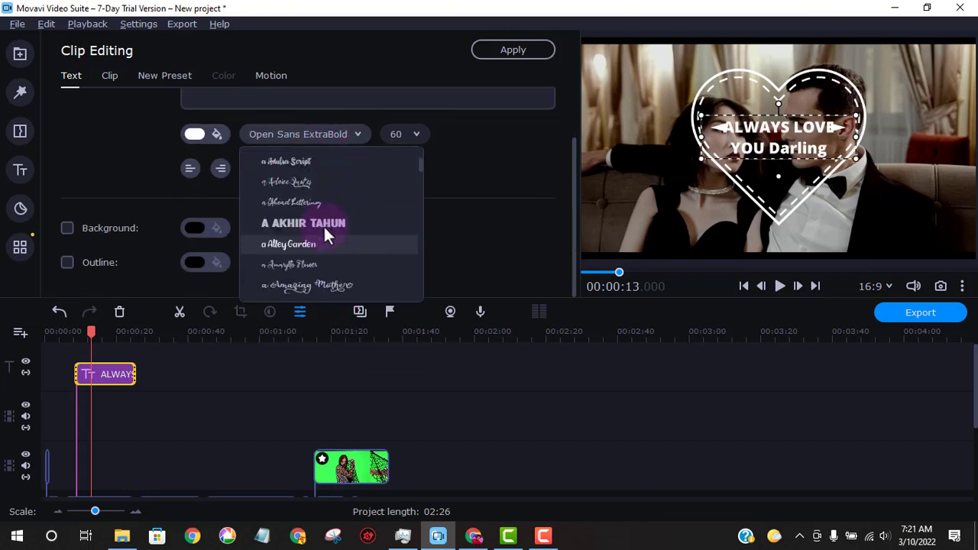
{"action": "scroll", "coordinate": [325, 234], "scroll_direction": "down", "scroll_amount": 2}
{"action": "scroll", "coordinate": [323, 233], "scroll_direction": "up", "scroll_amount": 1}
{"action": "left_click", "coordinate": [324, 224]}
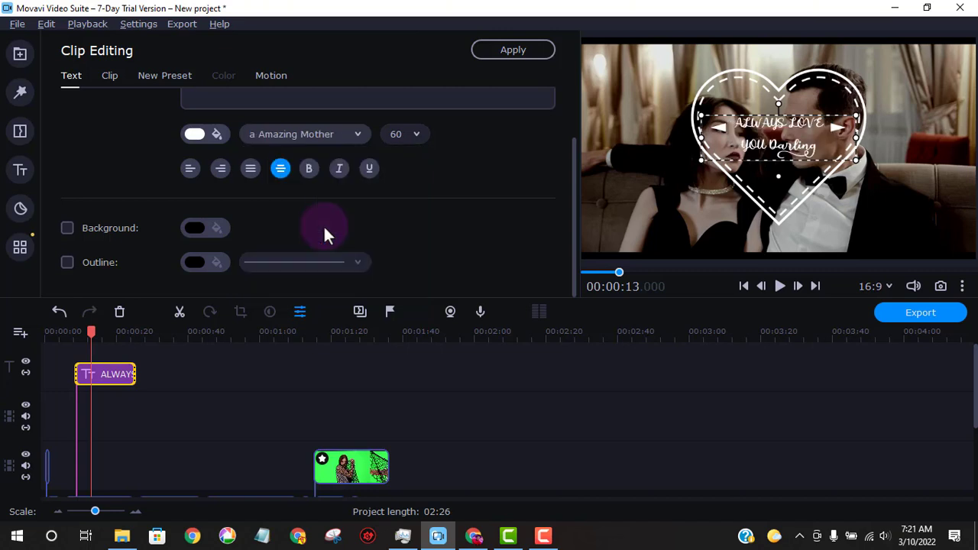
Set the title text's font to Abbasy Calligraphy Typeface and apply the title edits
{"action": "left_click", "coordinate": [328, 138]}
{"action": "scroll", "coordinate": [343, 264], "scroll_direction": "down", "scroll_amount": 3}
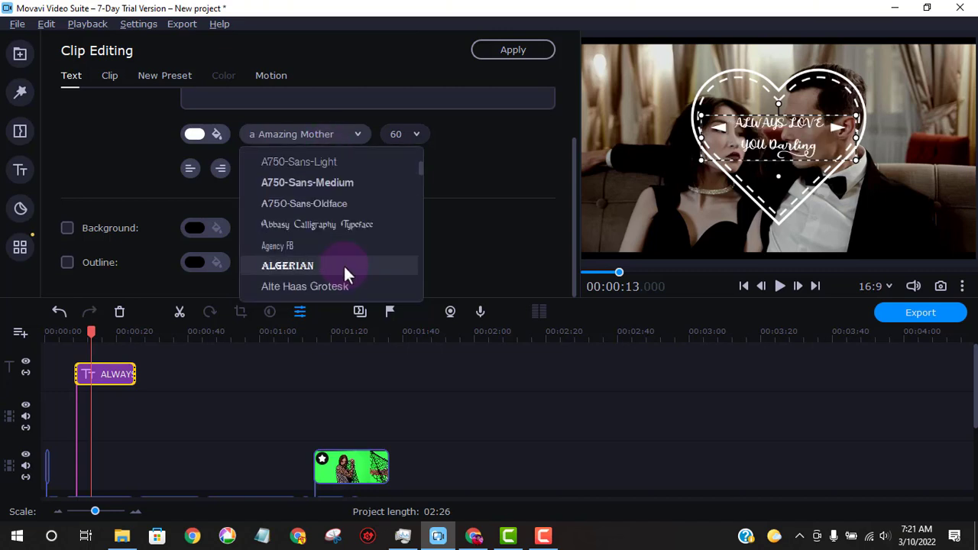
{"action": "left_click", "coordinate": [327, 222]}
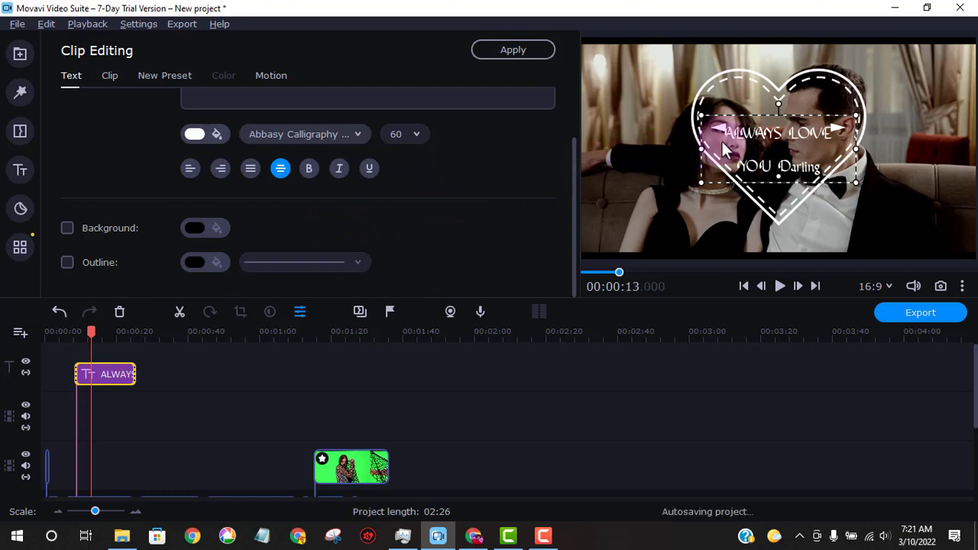
{"action": "left_click_drag", "start_coordinate": [737, 128], "coordinate": [723, 125]}
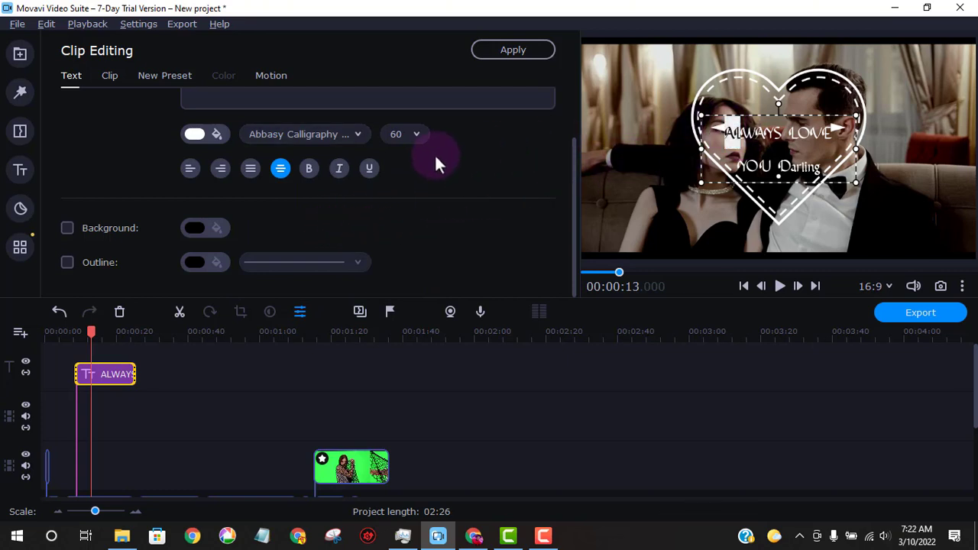
{"action": "left_click", "coordinate": [513, 49]}
Reopen the title, shift its heart outline over the woman, centre the text inside it, and move the playhead just before the title
{"action": "double_click", "coordinate": [744, 87]}
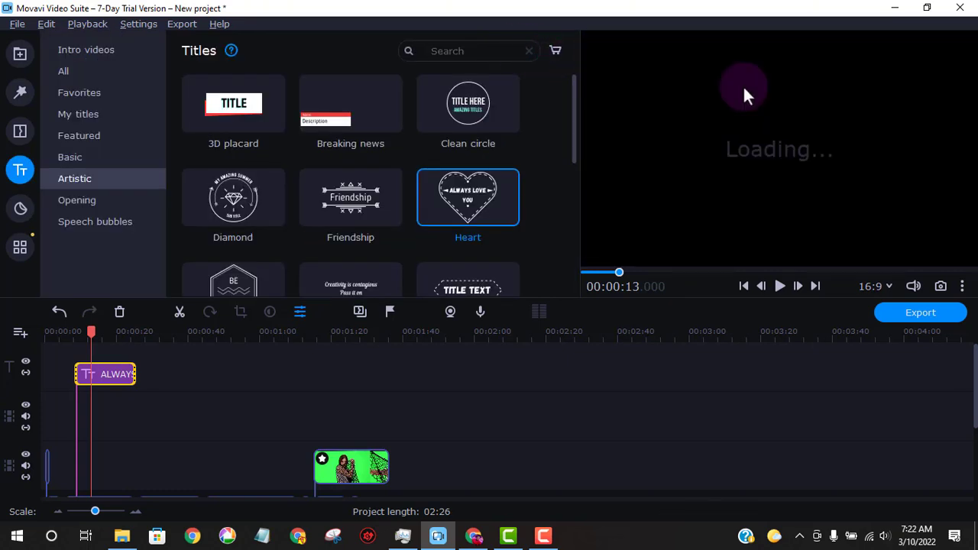
{"action": "left_click", "coordinate": [90, 372]}
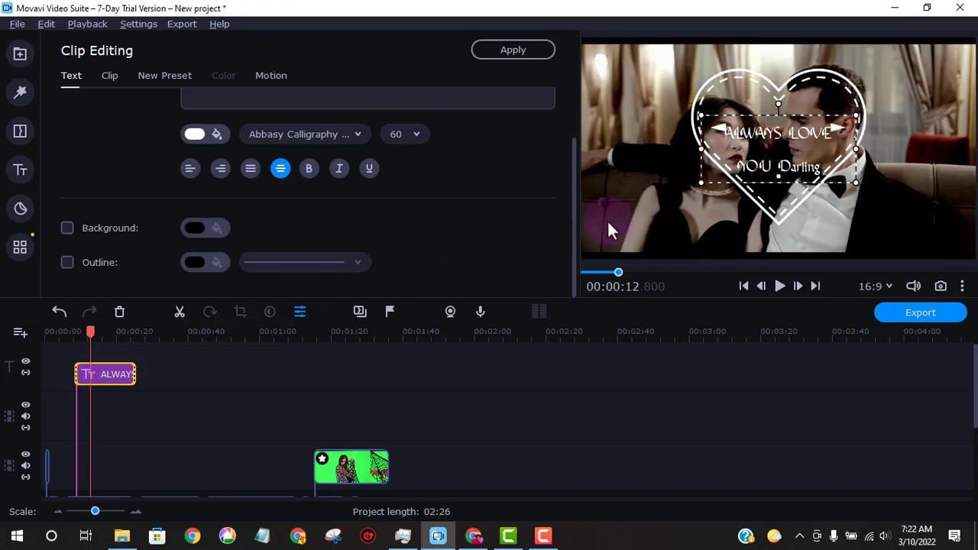
{"action": "mouse_move", "coordinate": [755, 176]}
{"action": "left_mouse_down"}
{"action": "mouse_move", "coordinate": [725, 183]}
{"action": "mouse_move", "coordinate": [761, 176]}
{"action": "mouse_move", "coordinate": [761, 161]}
{"action": "left_mouse_up"}
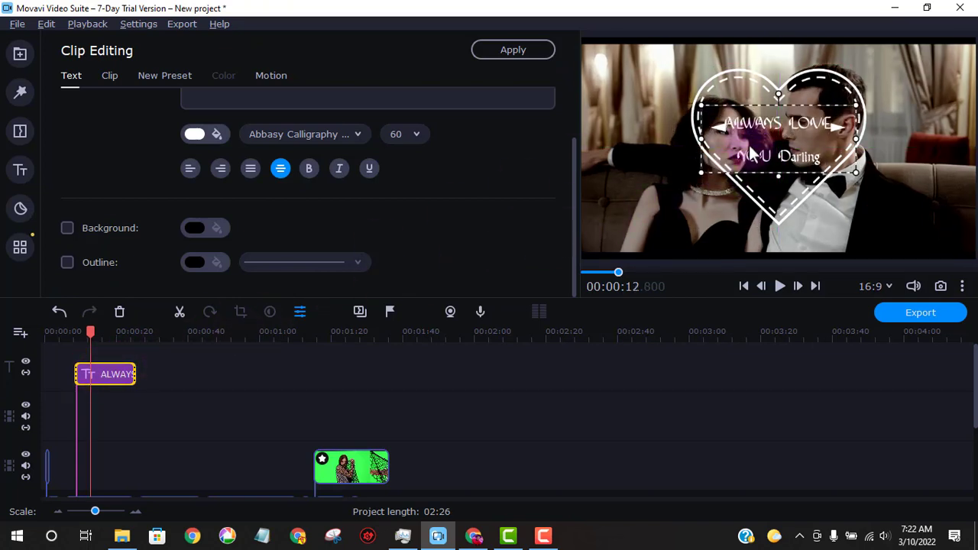
{"action": "left_click", "coordinate": [723, 94]}
{"action": "left_click_drag", "start_coordinate": [732, 89], "coordinate": [659, 73]}
{"action": "left_click", "coordinate": [806, 115]}
{"action": "double_click", "coordinate": [806, 122]}
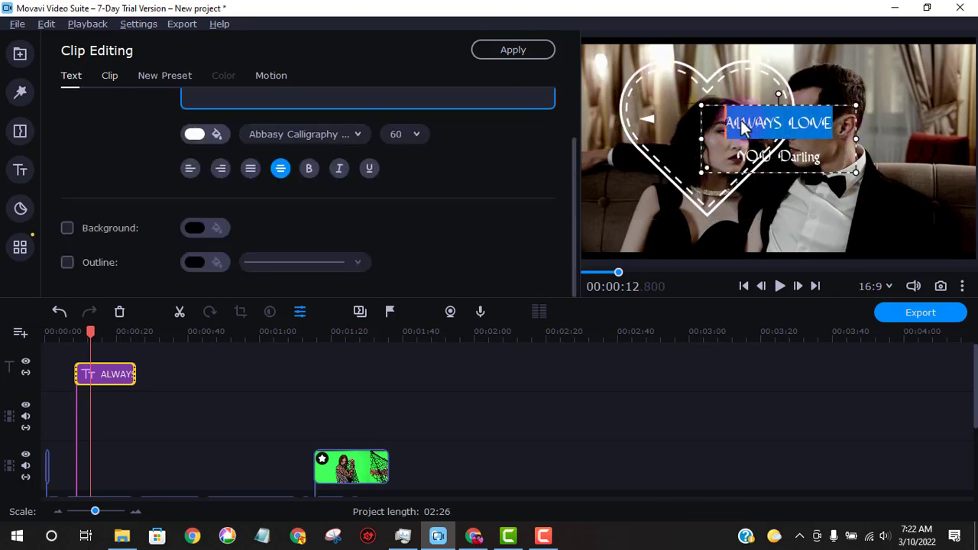
{"action": "left_click", "coordinate": [732, 126]}
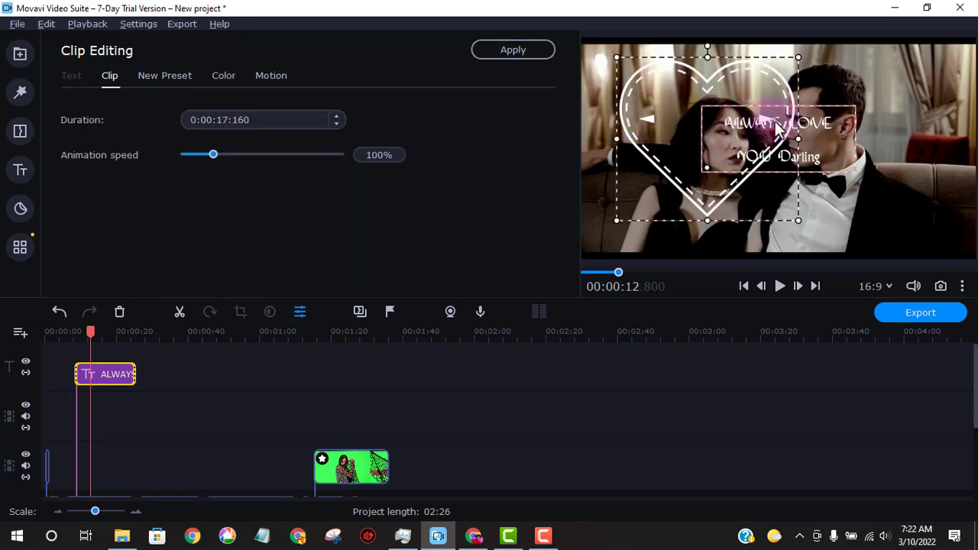
{"action": "left_click_drag", "start_coordinate": [793, 134], "coordinate": [724, 108]}
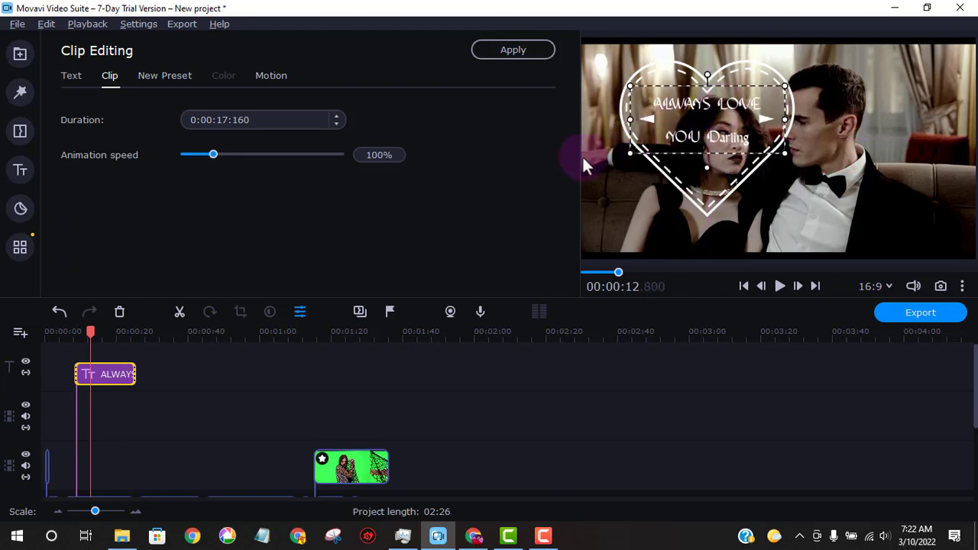
{"action": "left_click_drag", "start_coordinate": [87, 332], "coordinate": [70, 339]}
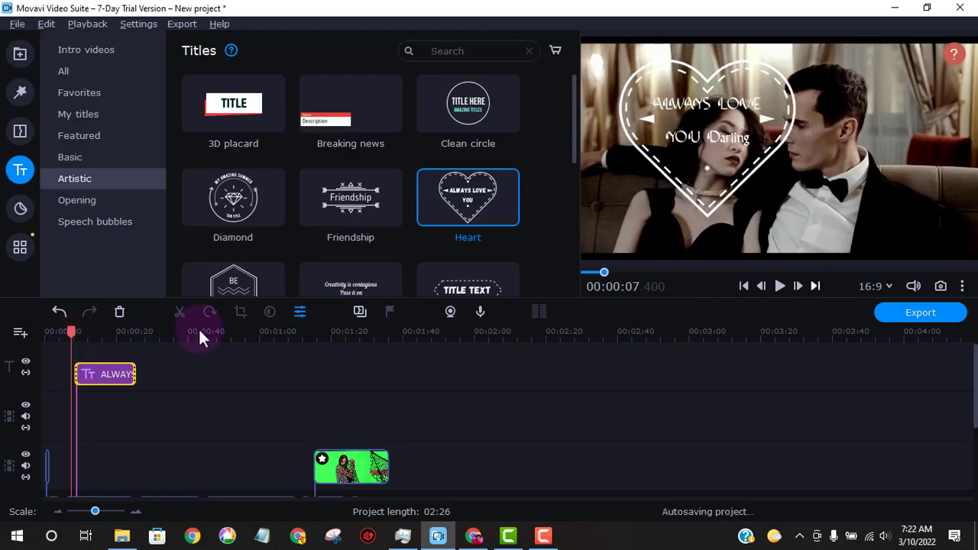
Play back the heart title over the couple clip, and look through the My titles, Featured, Artistic, Opening, Speech bubbles and Favorites title categories
{"action": "left_click", "coordinate": [781, 286]}
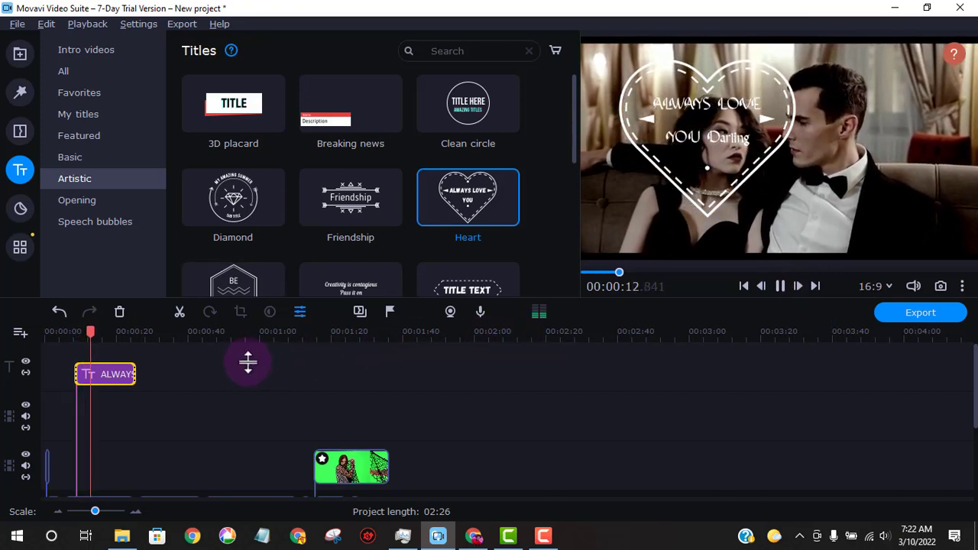
{"action": "key", "text": "space"}
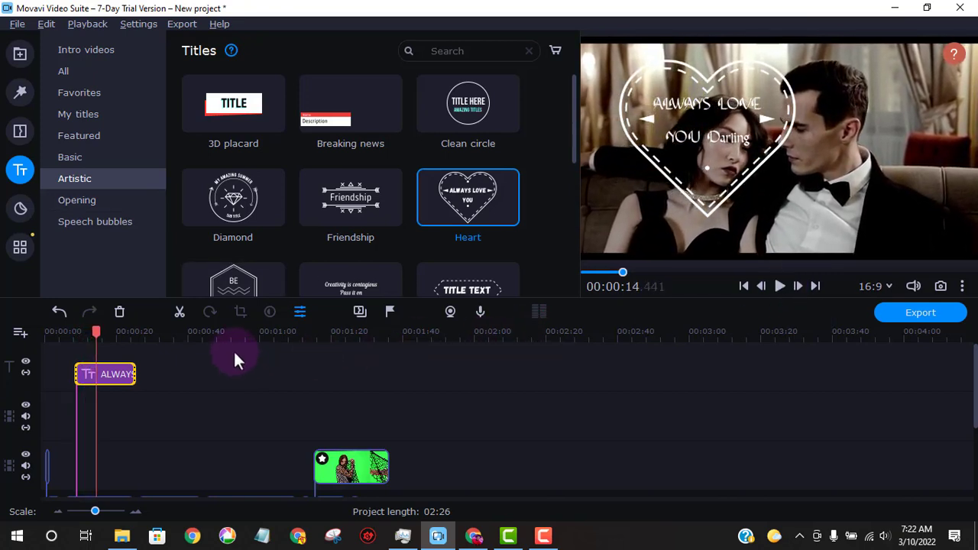
{"action": "left_click", "coordinate": [73, 115]}
{"action": "left_click", "coordinate": [80, 136]}
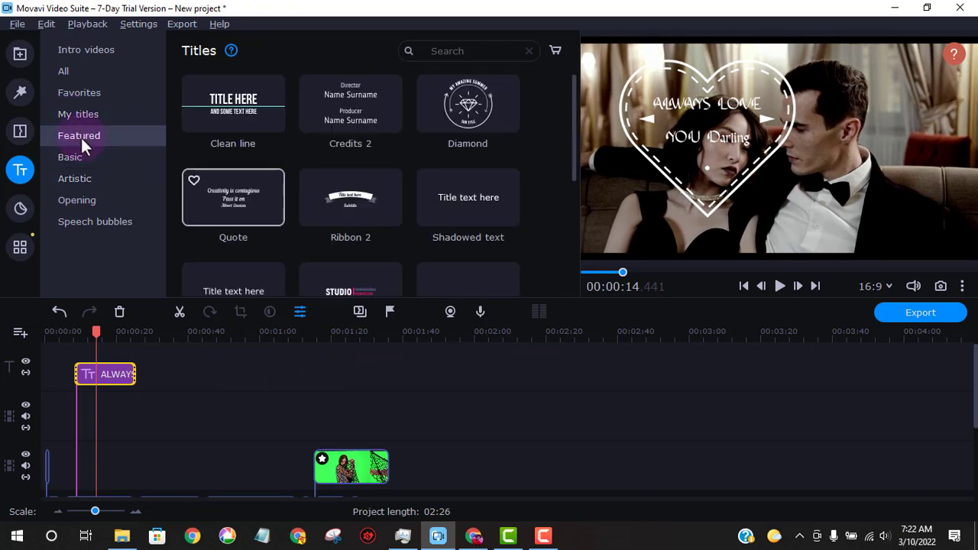
{"action": "left_click", "coordinate": [86, 175]}
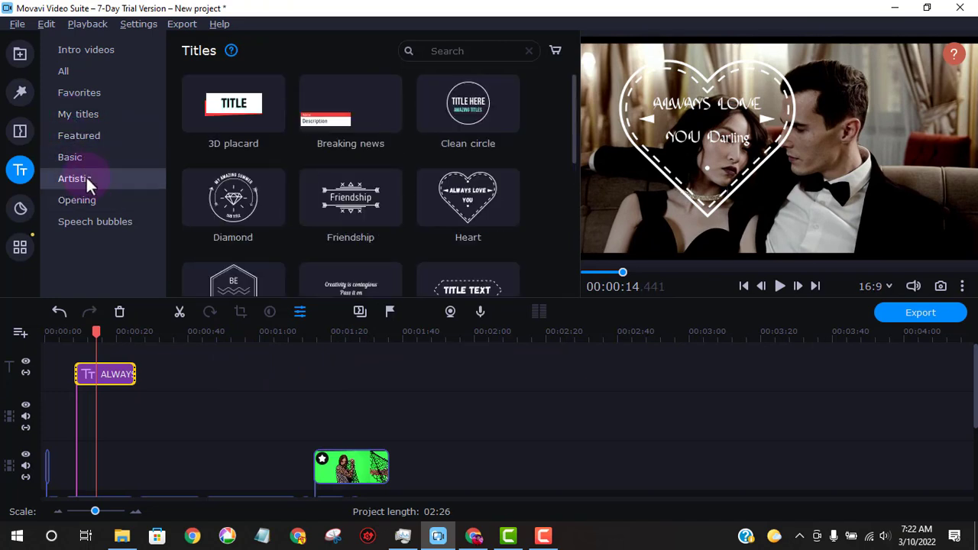
{"action": "left_click", "coordinate": [83, 198]}
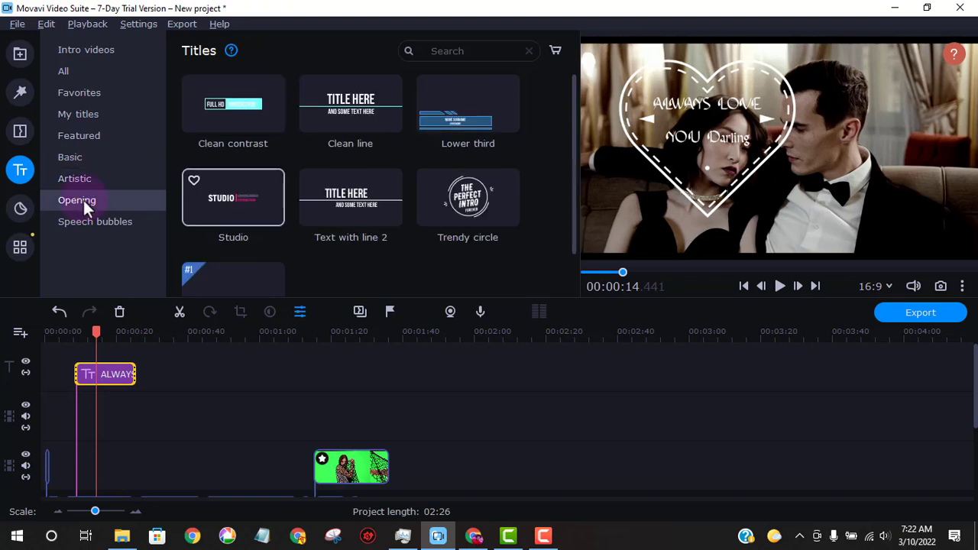
{"action": "left_click", "coordinate": [121, 223]}
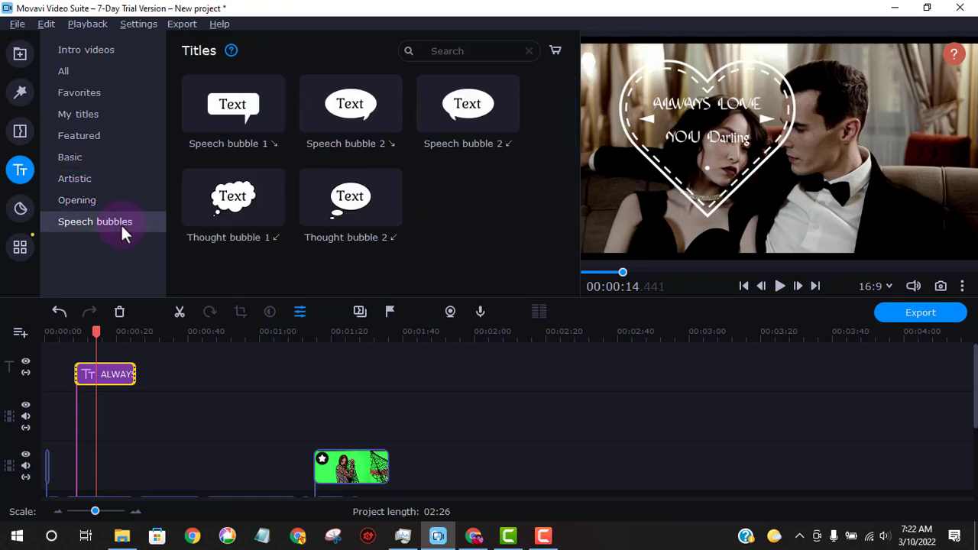
{"action": "left_click", "coordinate": [86, 89]}
{"action": "left_click", "coordinate": [96, 116]}
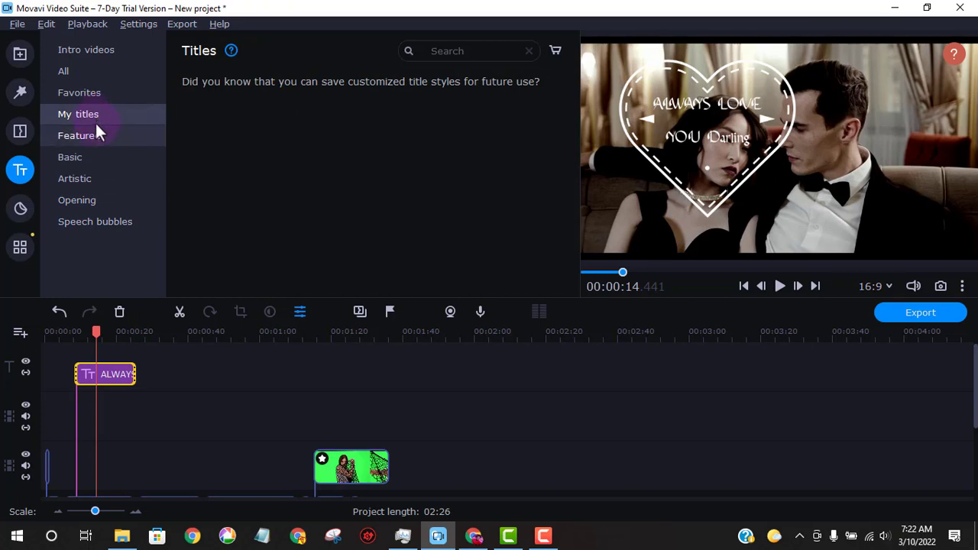
{"action": "left_click", "coordinate": [95, 136]}
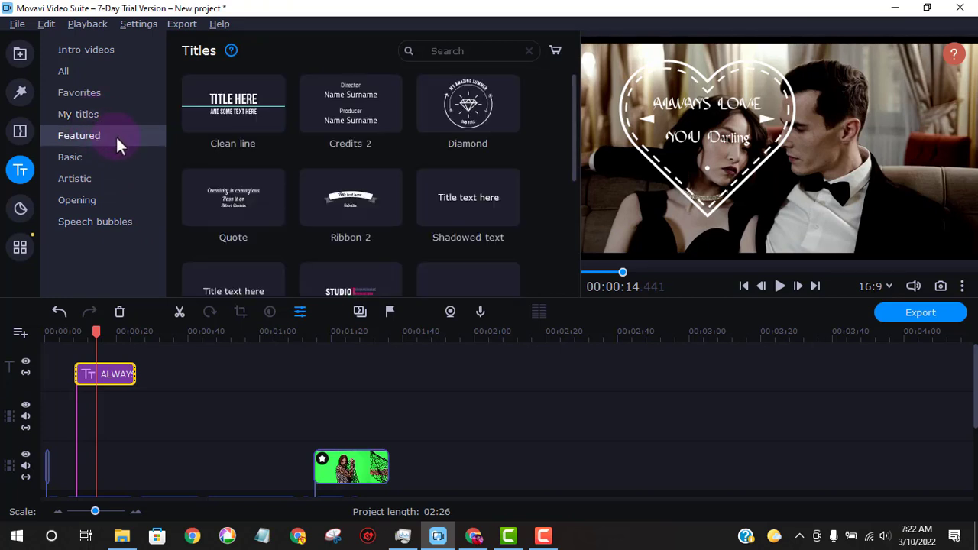
Mark the Heart title from the Artistic category and the Clean line title from the Featured category as favorites
{"action": "left_click", "coordinate": [106, 177]}
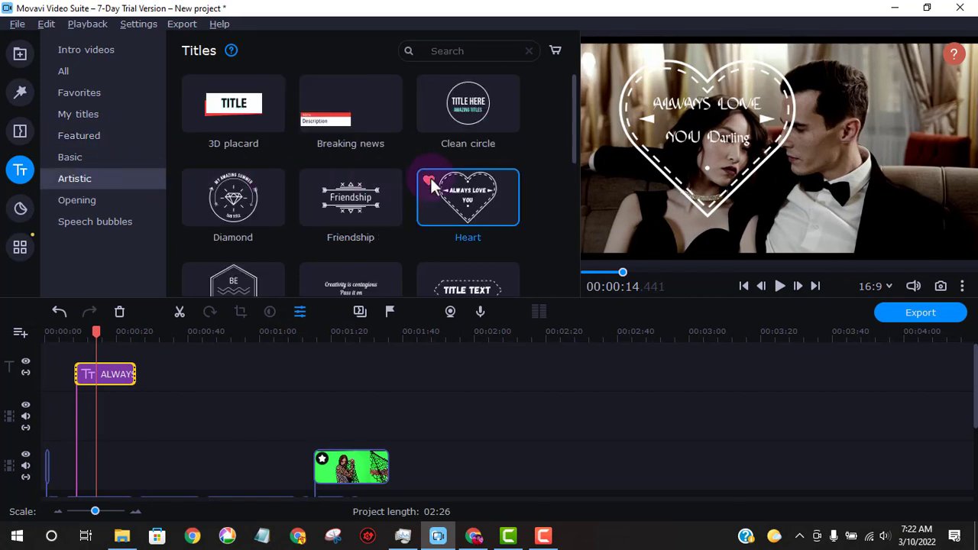
{"action": "left_click", "coordinate": [20, 54]}
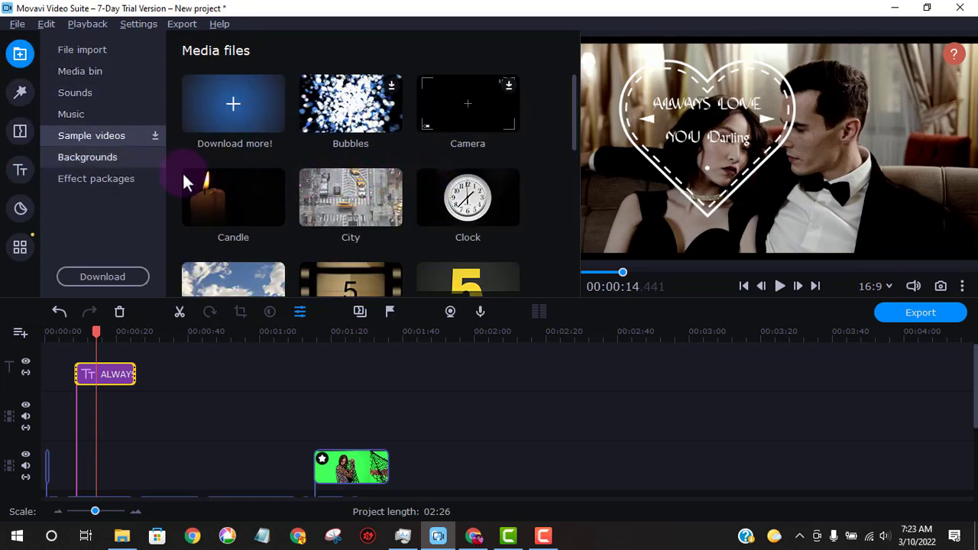
{"action": "left_click", "coordinate": [27, 170]}
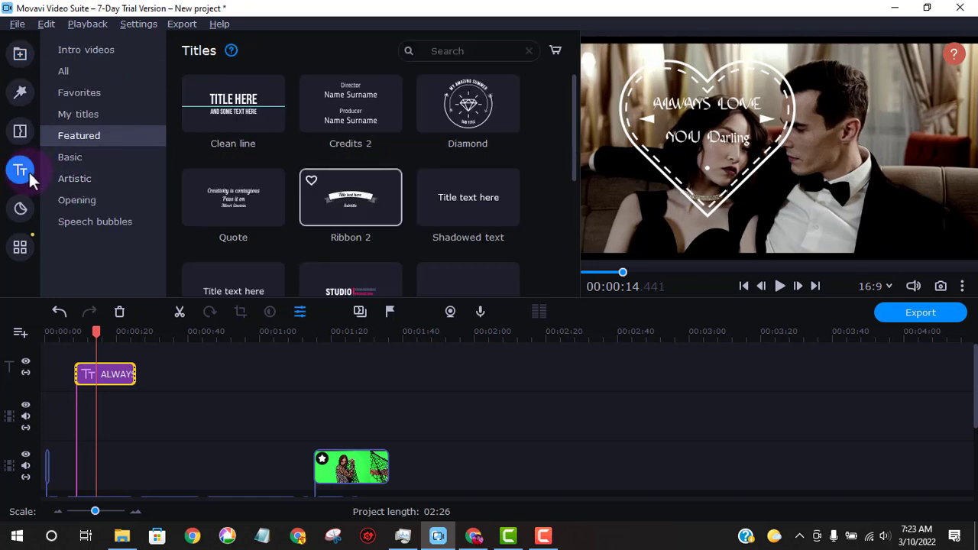
{"action": "left_click", "coordinate": [192, 89]}
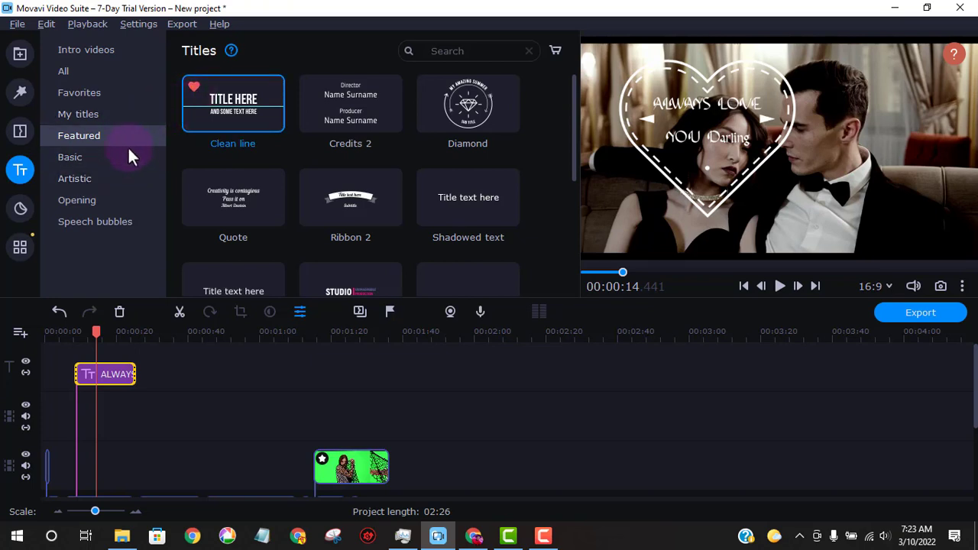
Place the favorite Clean line title on the title track just after the heart title, at about 00:00:28, and preview it briefly
{"action": "left_click", "coordinate": [88, 94]}
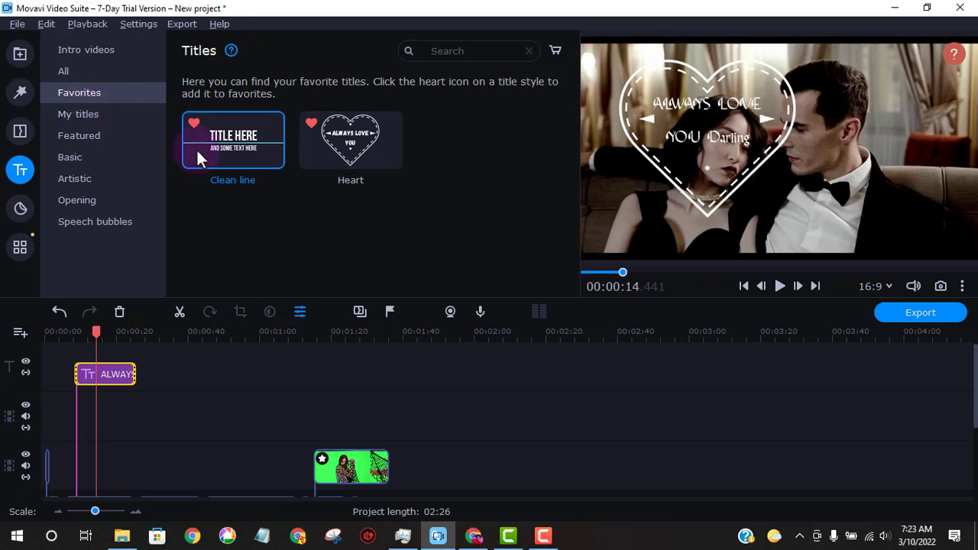
{"action": "left_click_drag", "start_coordinate": [236, 168], "coordinate": [146, 340]}
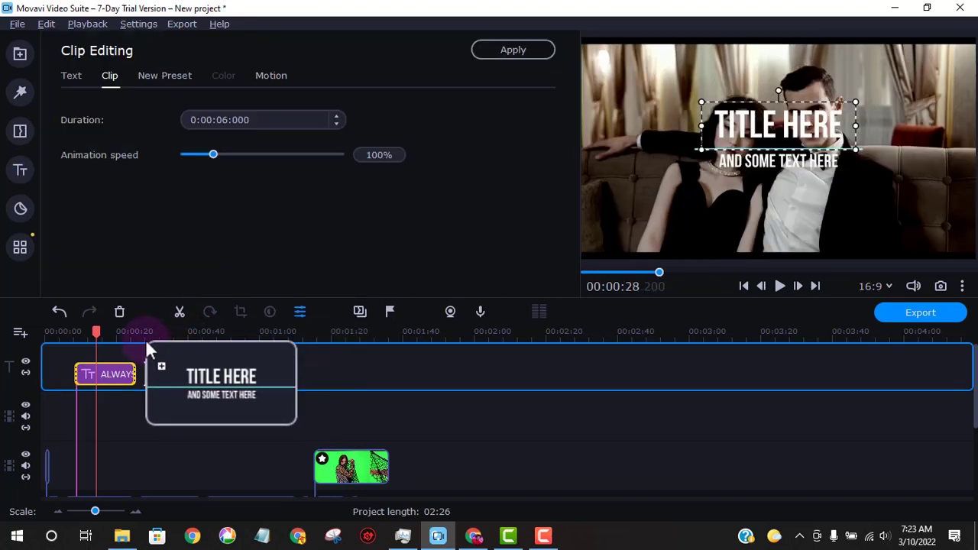
{"action": "key", "text": "space"}
{"action": "key", "text": "space"}
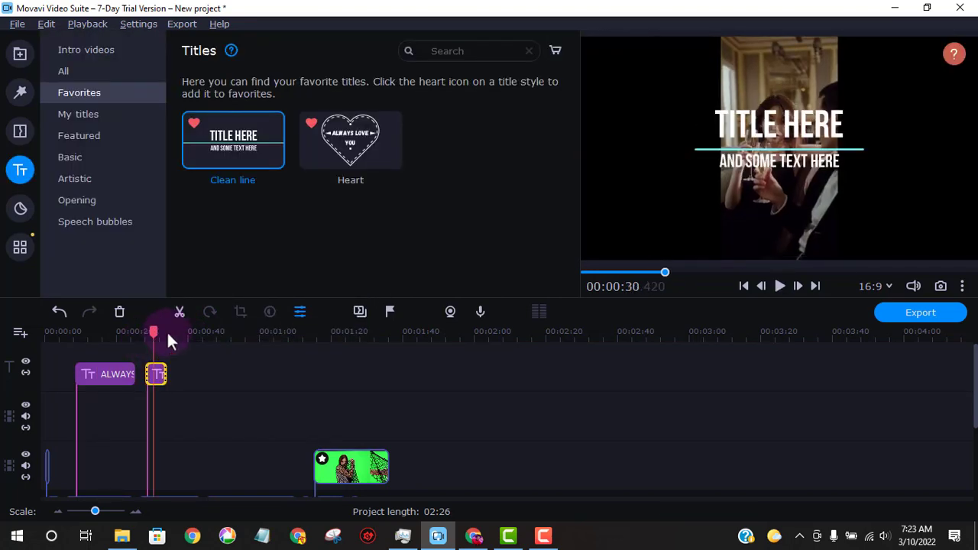
Replace the main line of the Clean line title with "Love story"
{"action": "left_click", "coordinate": [776, 122]}
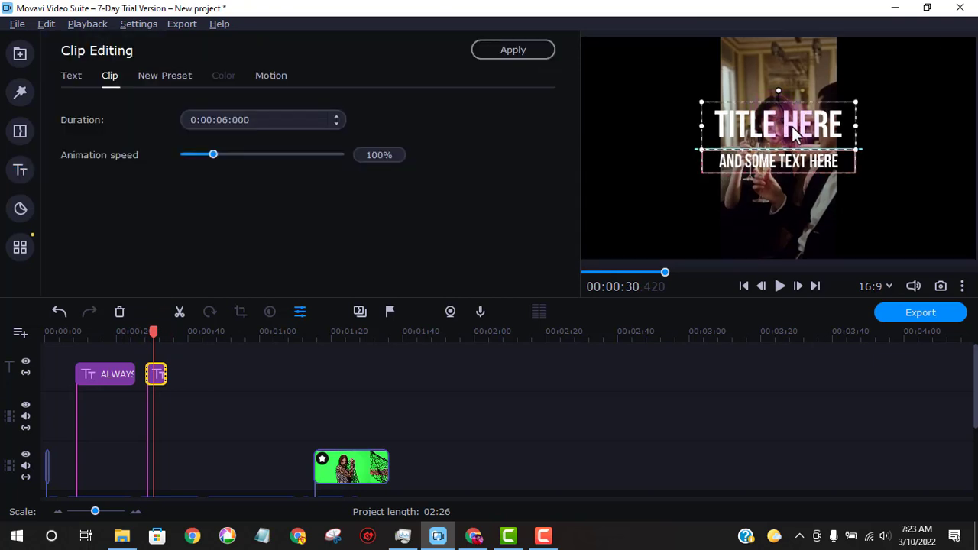
{"action": "double_click", "coordinate": [798, 136]}
{"action": "left_click", "coordinate": [334, 129]}
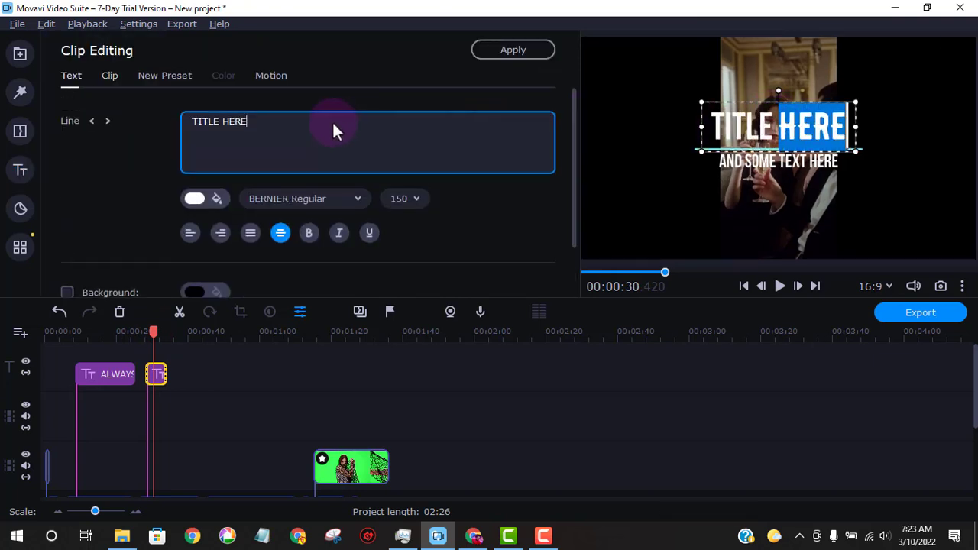
{"action": "left_click_drag", "start_coordinate": [259, 122], "coordinate": [192, 125]}
{"action": "type", "text": "L"}
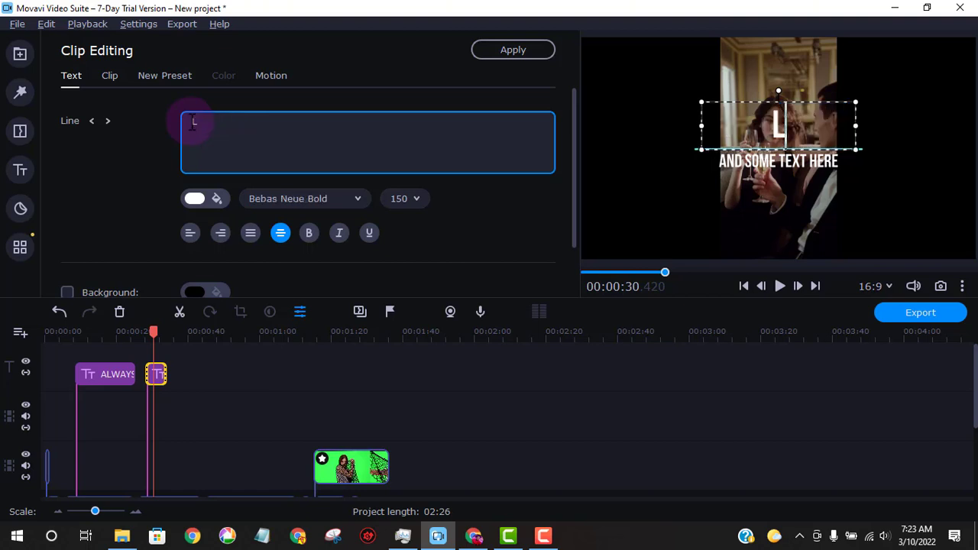
{"action": "type", "text": "ove story"}
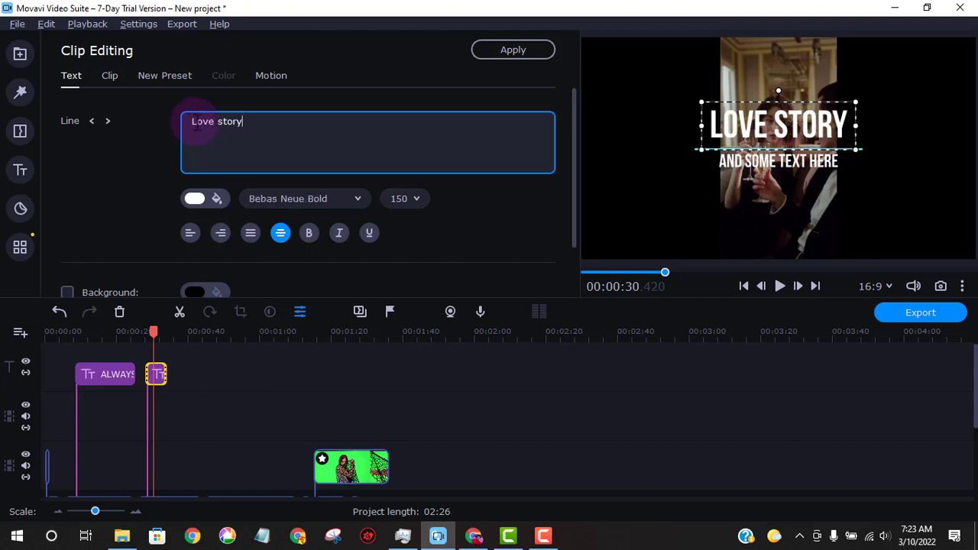
Replace the second line of the Clean line title with "join Us" and apply the title edits
{"action": "double_click", "coordinate": [787, 164]}
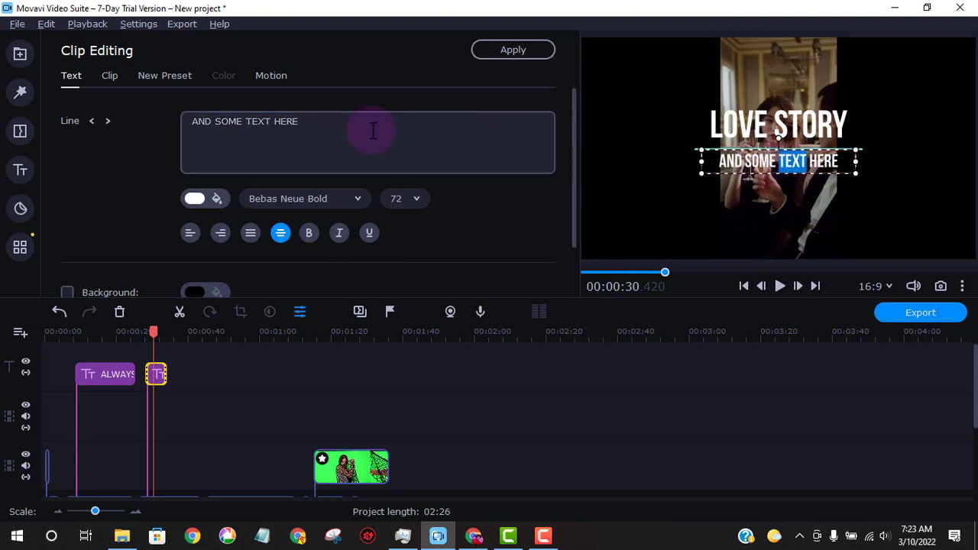
{"action": "left_click_drag", "start_coordinate": [373, 130], "coordinate": [182, 126]}
{"action": "type", "text": "J"}
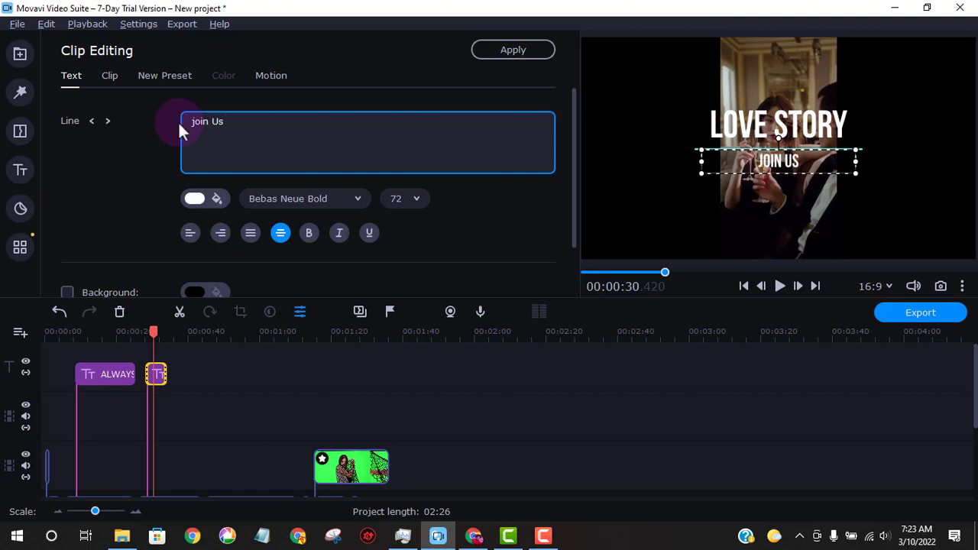
{"action": "left_click", "coordinate": [519, 55]}
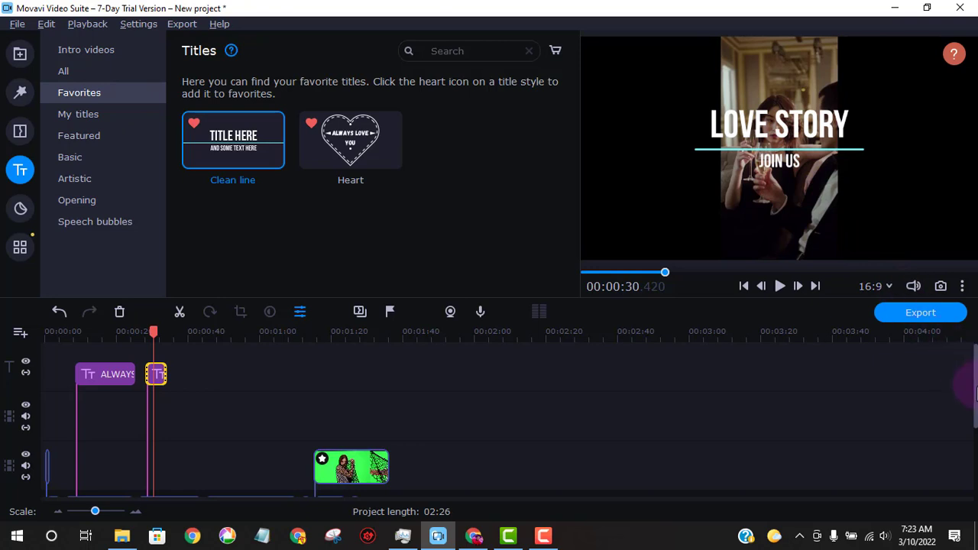
Lower the volume line of Love_Story_Theme.mp3 to near its minimum and play the project from about 00:00:20
{"action": "scroll", "coordinate": [267, 444], "scroll_direction": "down", "scroll_amount": 3}
{"action": "left_click", "coordinate": [267, 475]}
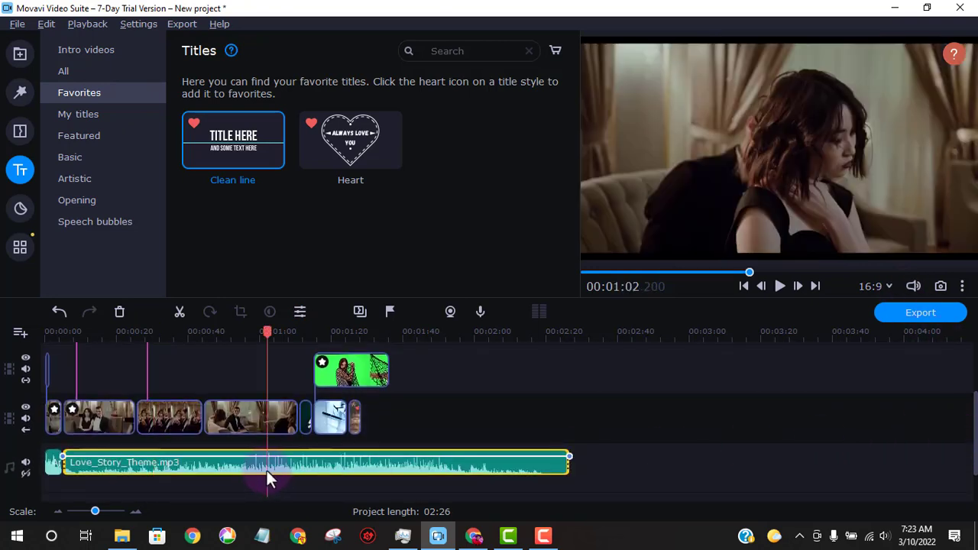
{"action": "left_click", "coordinate": [262, 463]}
{"action": "left_click_drag", "start_coordinate": [262, 344], "coordinate": [116, 350]}
{"action": "left_click", "coordinate": [779, 286]}
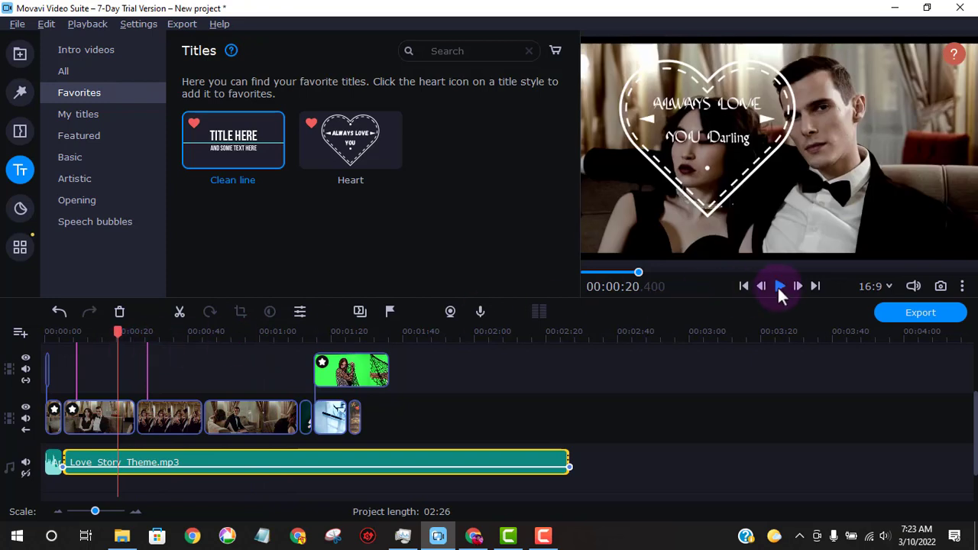